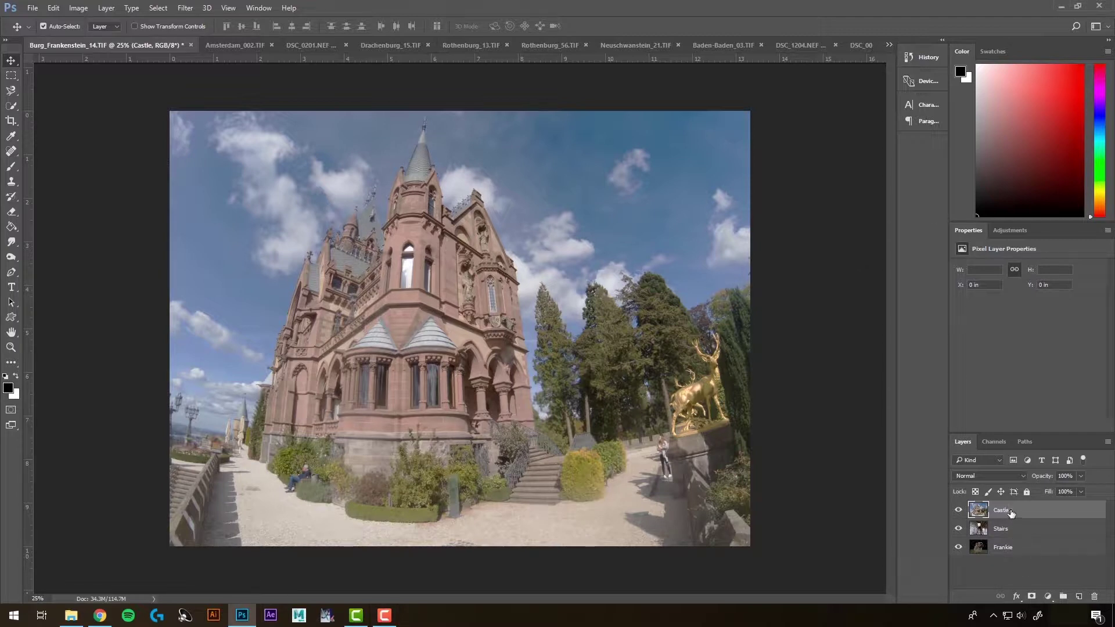
Step: Try a direct Hue/Saturation adjustment with saturation +74 on the Castle layer and undo it
left_click(78, 8)
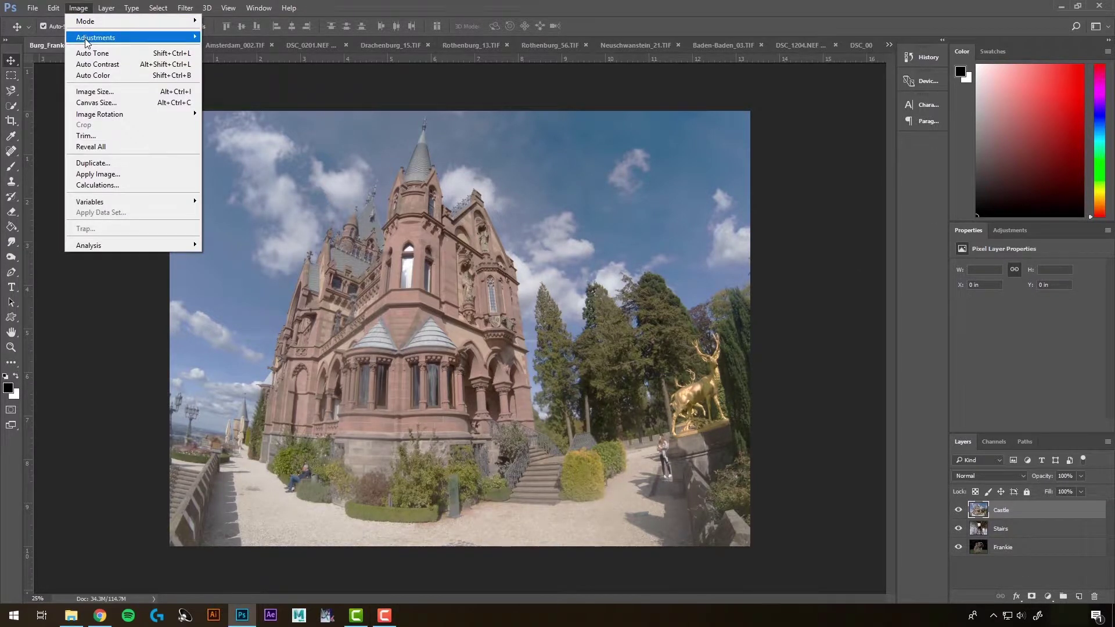
mouse_move(116, 38)
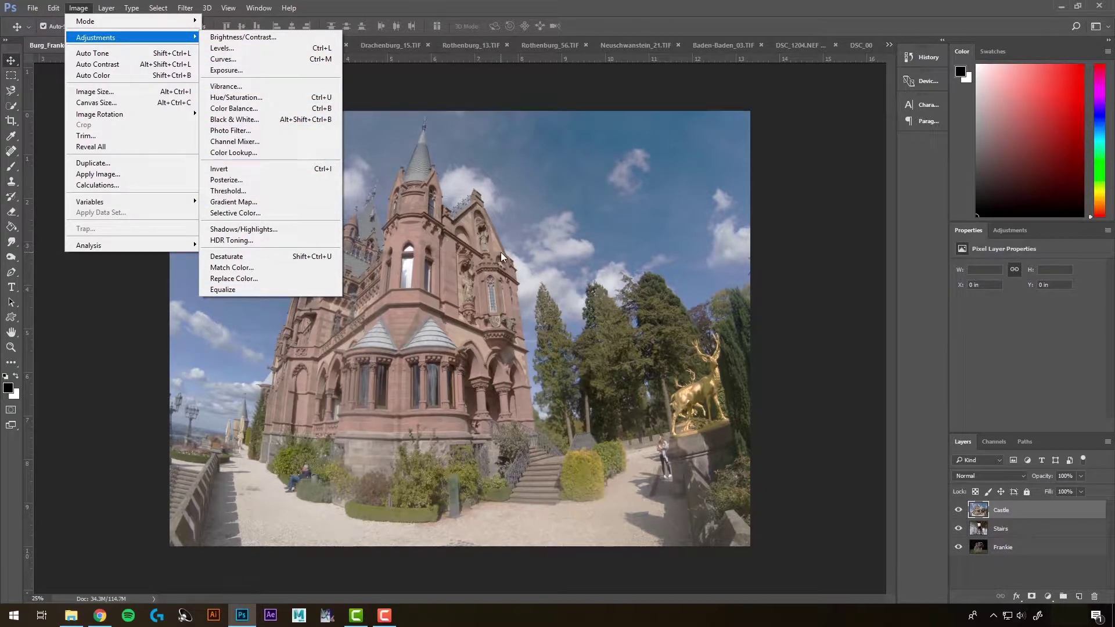
left_click(226, 99)
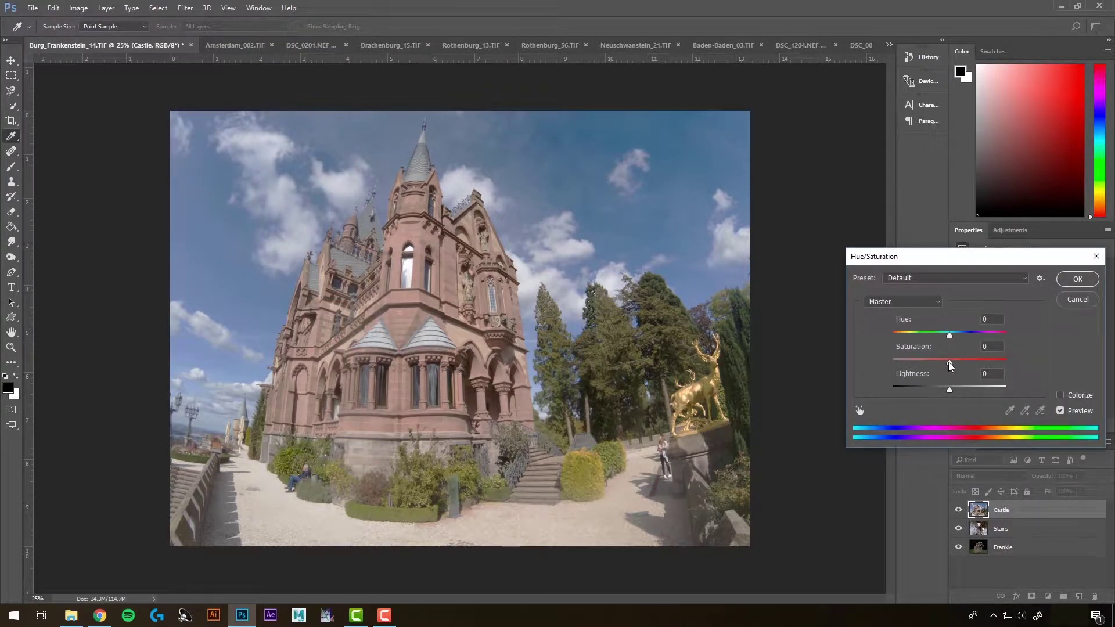
left_click_drag(951, 365, 992, 363)
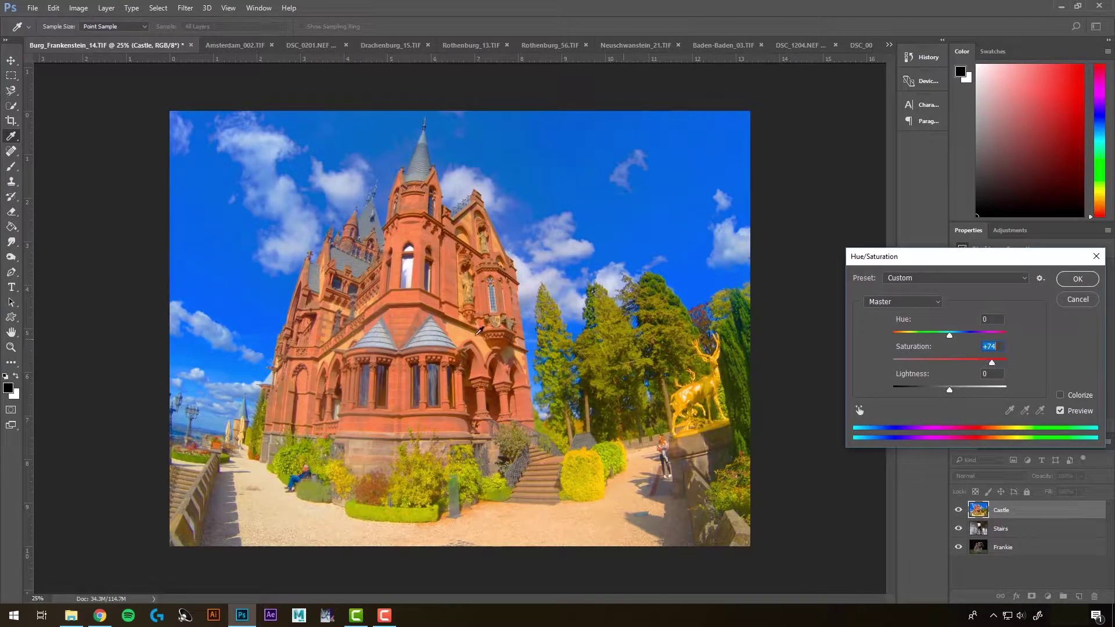
left_click(1074, 281)
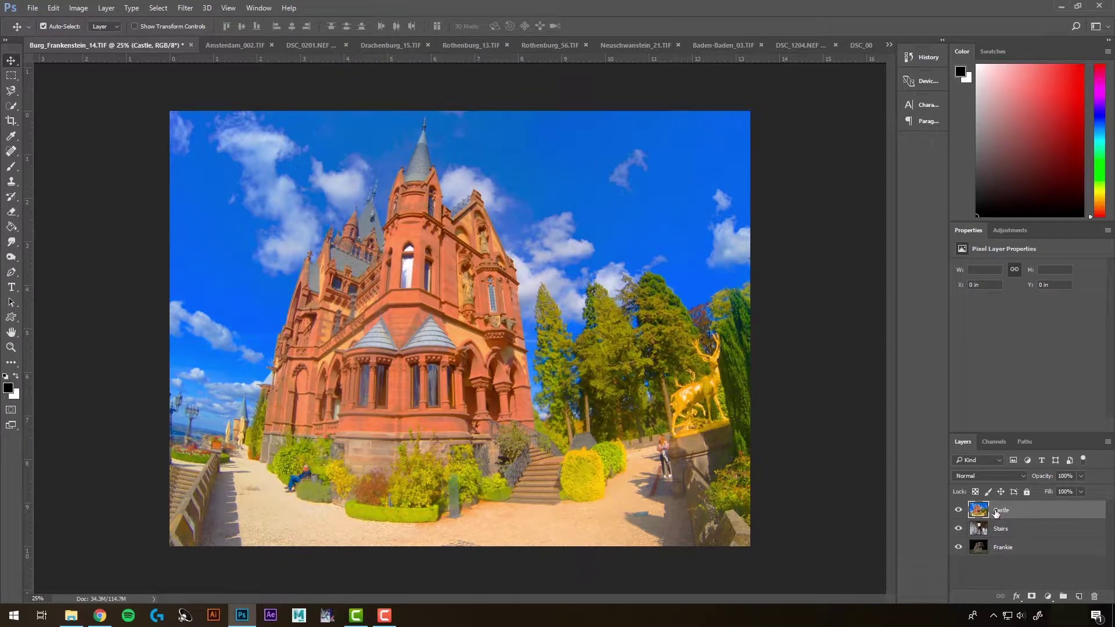
key("ctrl")
key("ctrl+z")
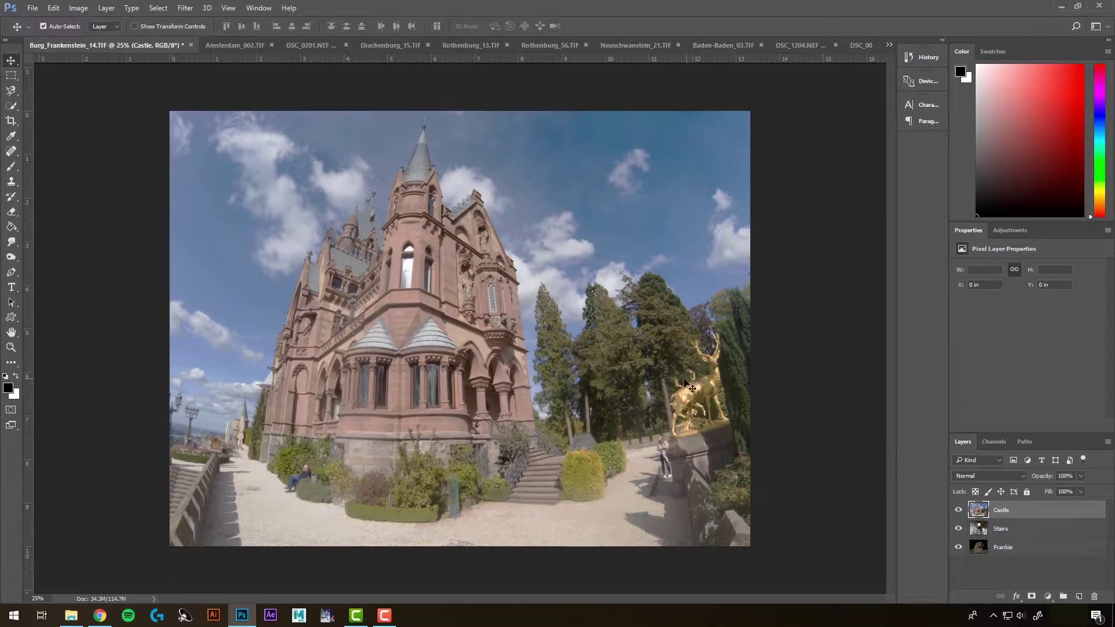
Step: Look through the adjustment layer types and display the Adjustments panel
left_click(1050, 599)
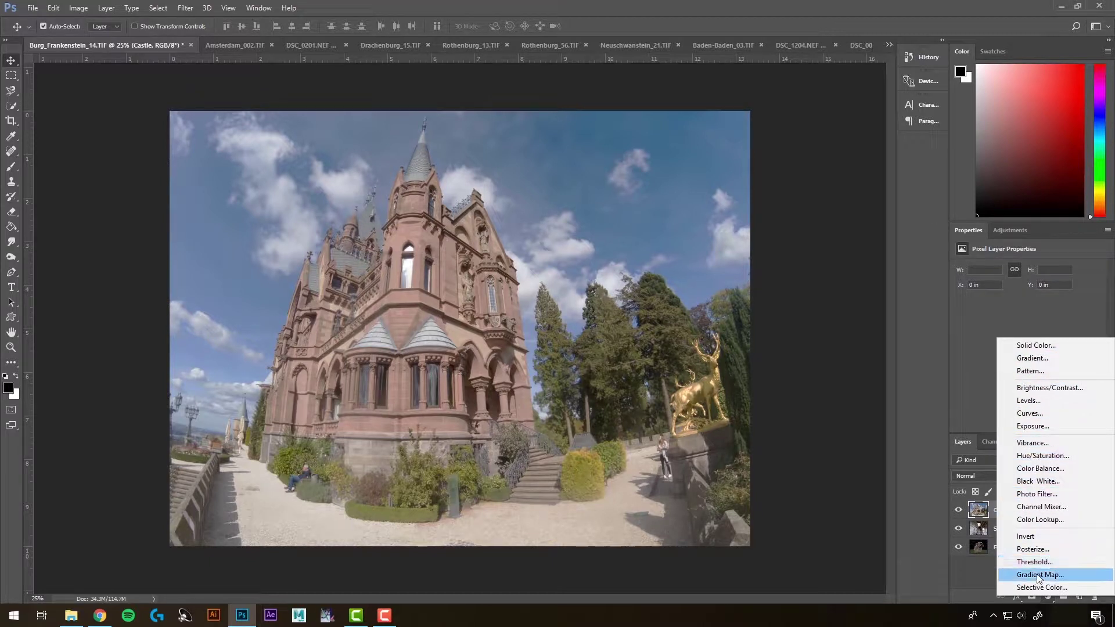
left_click(968, 568)
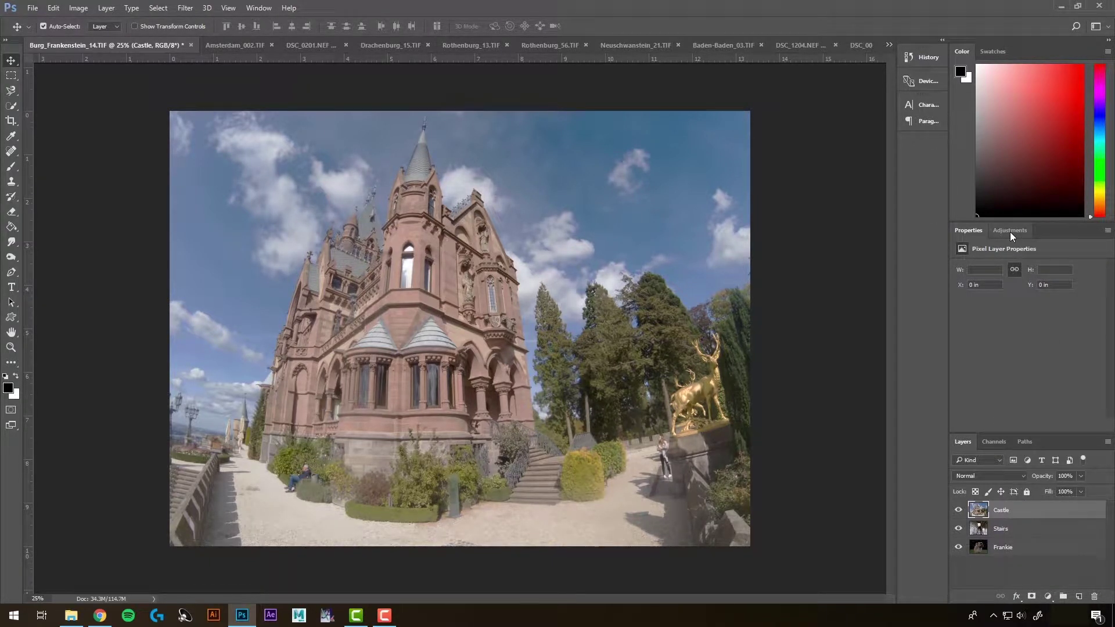
left_click(259, 9)
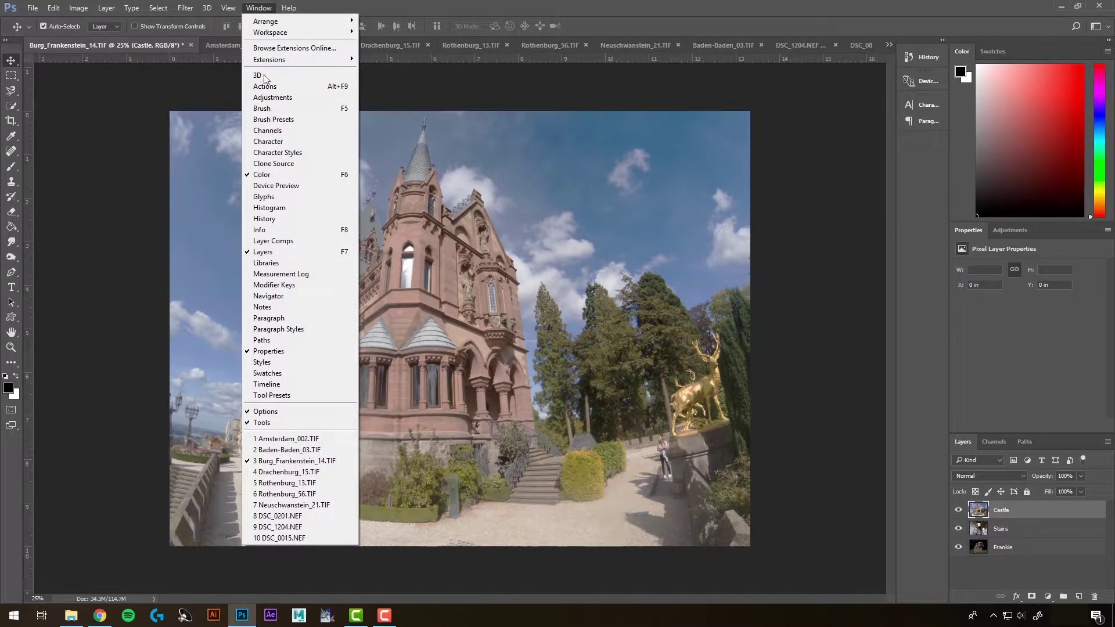
left_click(277, 97)
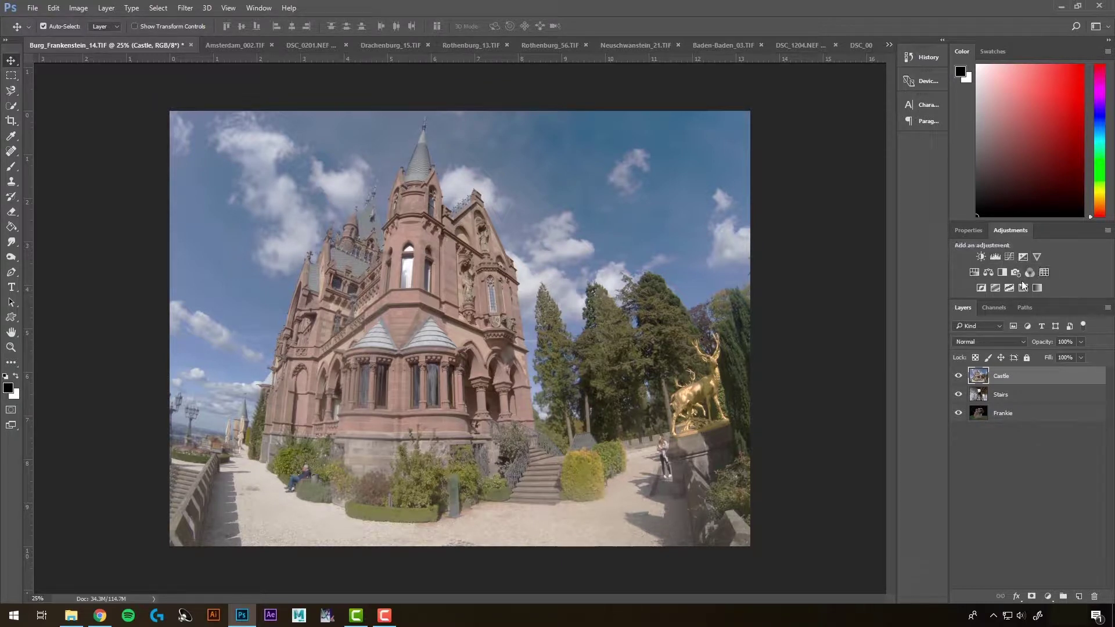
Step: Add a Levels adjustment layer above the Castle layer and set its shadow input level to 97
left_click(1006, 395)
left_click(1004, 377)
left_click(994, 257)
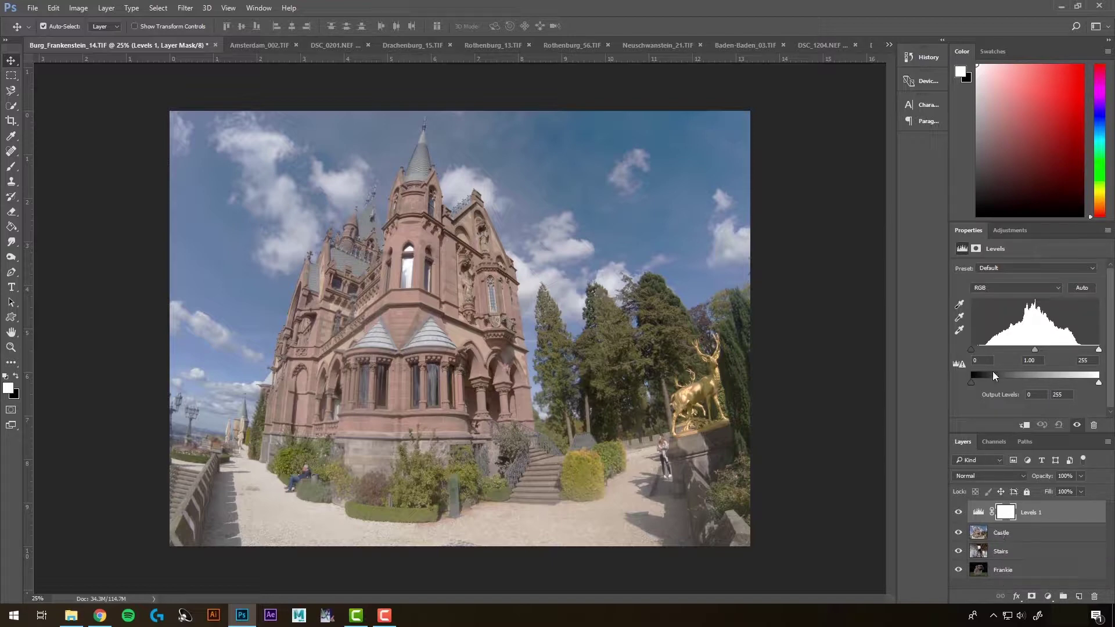
left_click_drag(972, 349, 1021, 349)
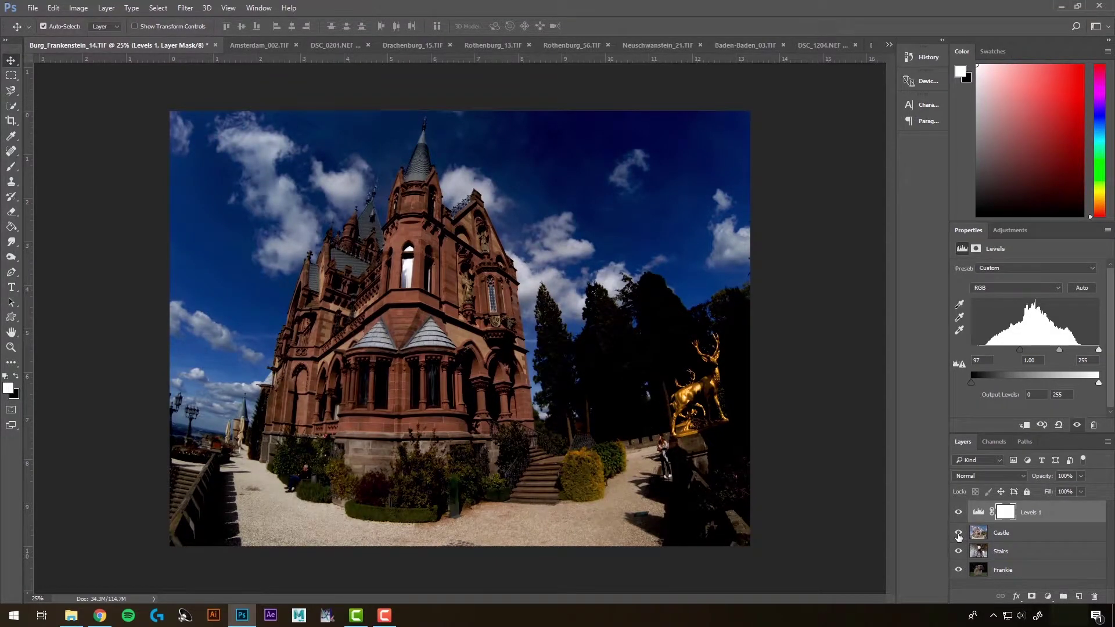
Step: Examine how the Levels adjustment affects the Frankie, Stairs and Castle layers by toggling layer visibility, leaving every layer shown
left_click(959, 533)
left_click(958, 552)
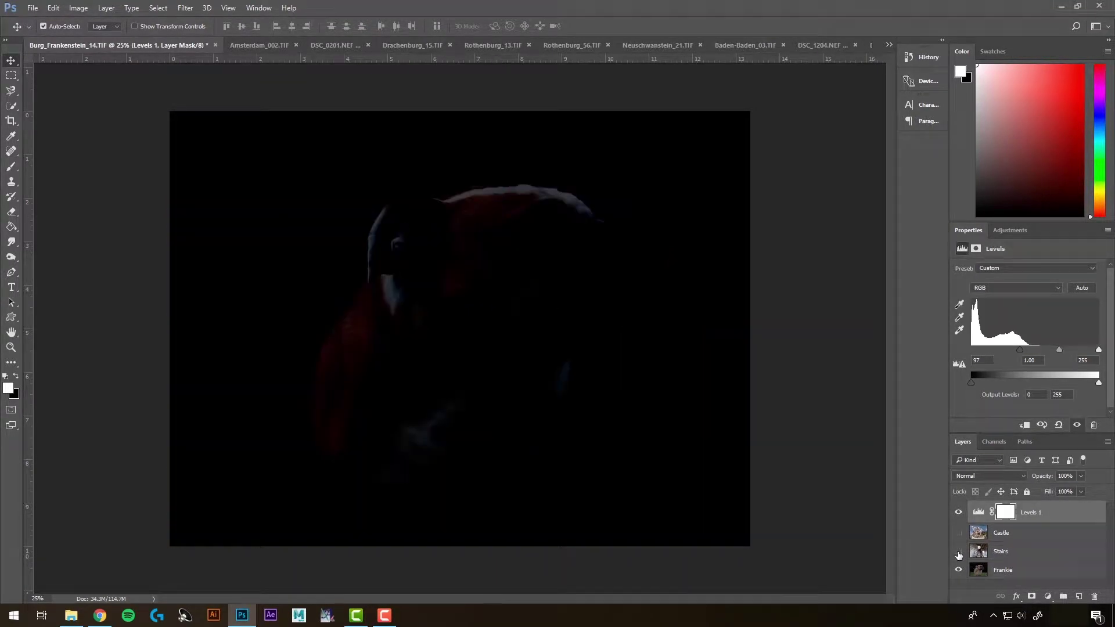
left_click(958, 514)
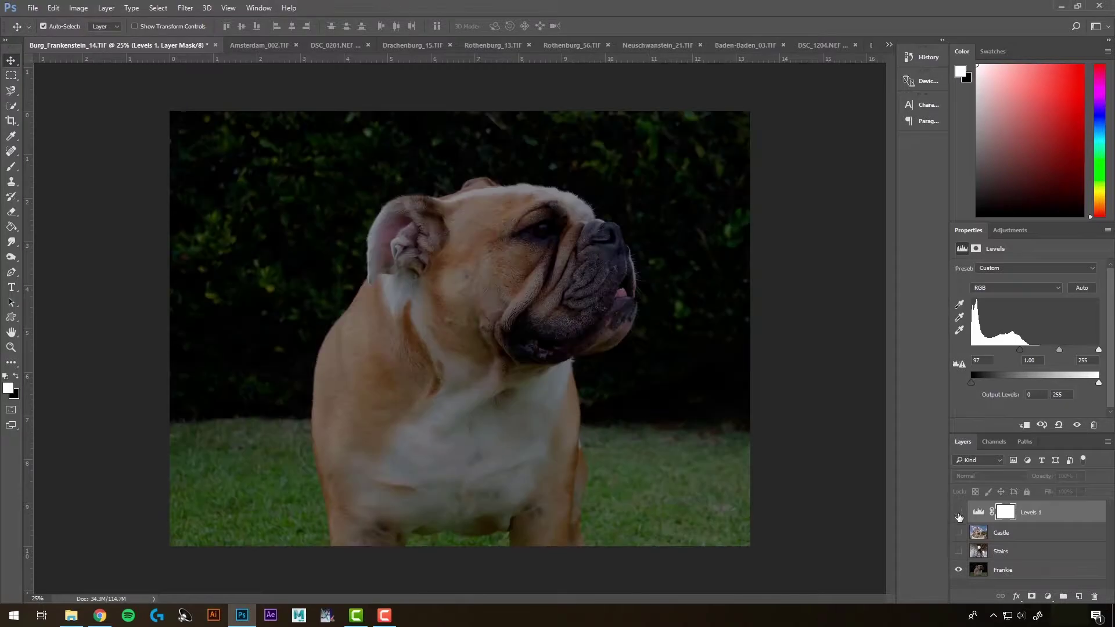
left_click(959, 514)
left_click(959, 552)
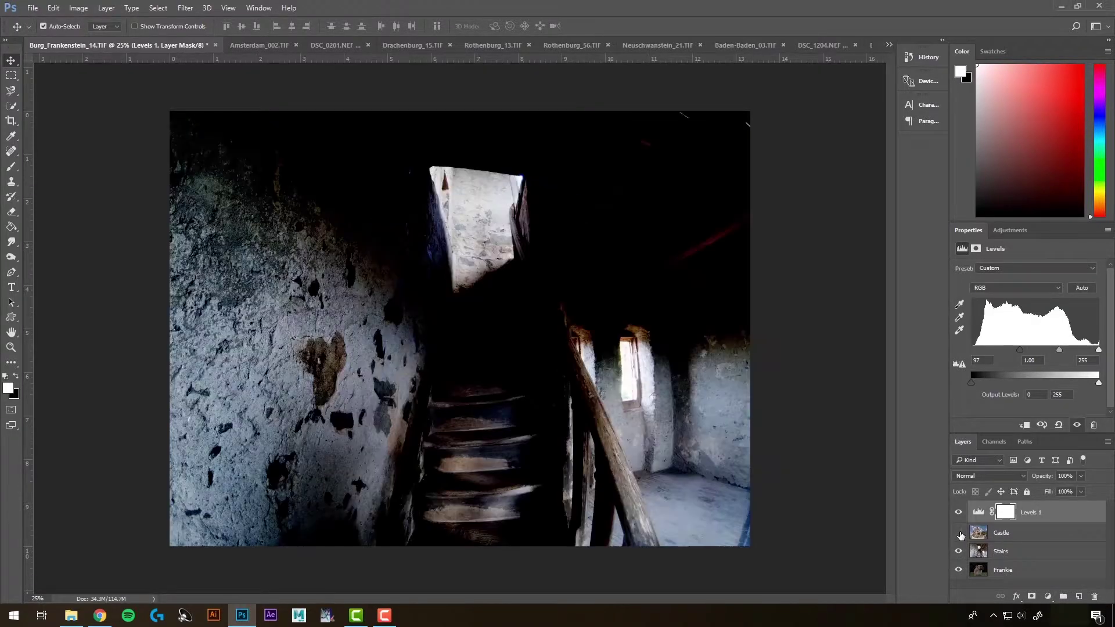
left_click(959, 533)
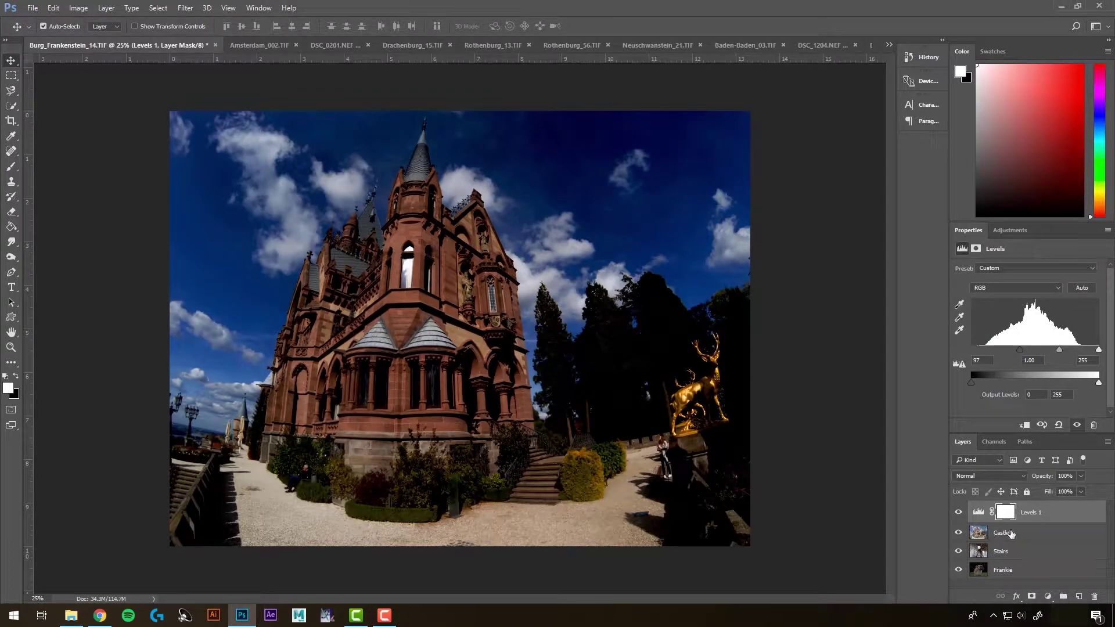
Step: Clip the Levels adjustment to the Castle layer and check the Stairs image by temporarily hiding Castle
left_click(979, 513)
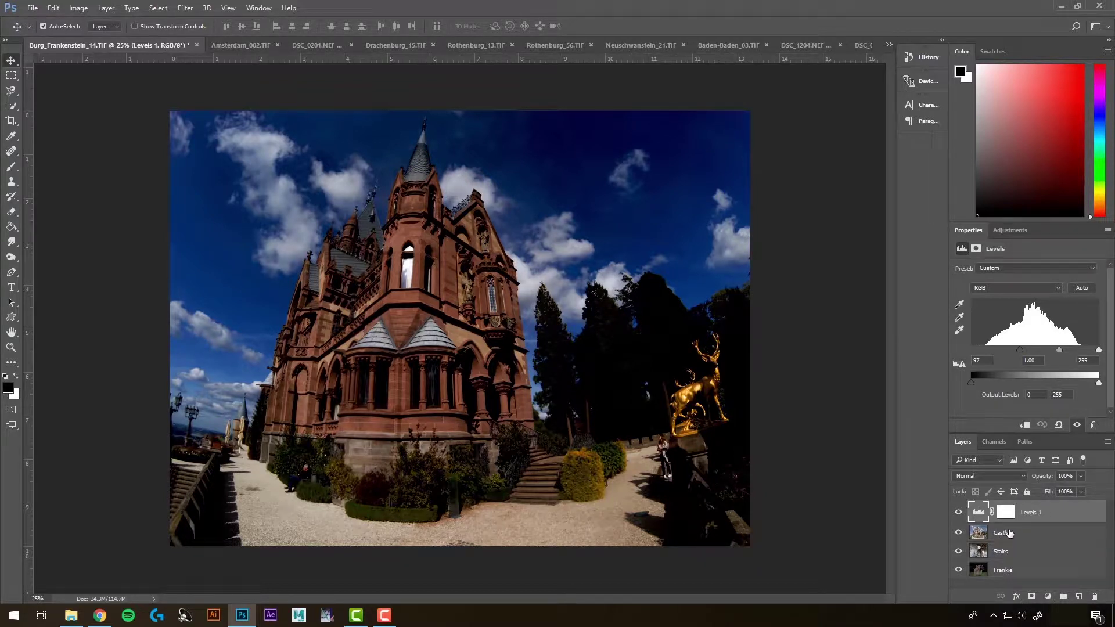
key("ctrl+z")
key("ctrl+z")
left_click(1001, 522, "alt")
left_click(958, 533)
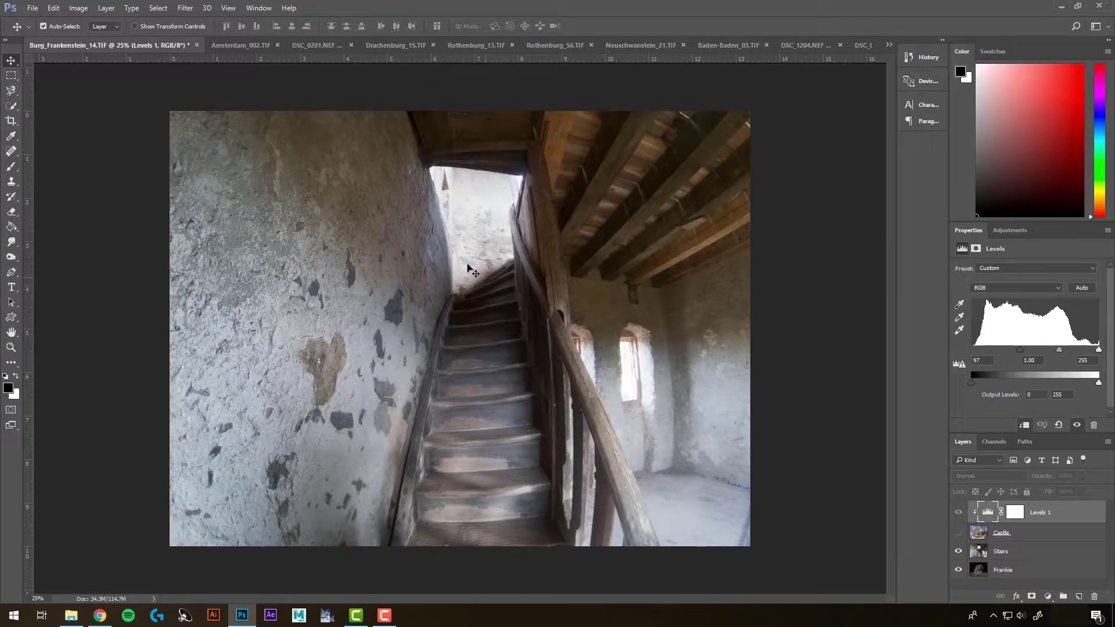
left_click(958, 533)
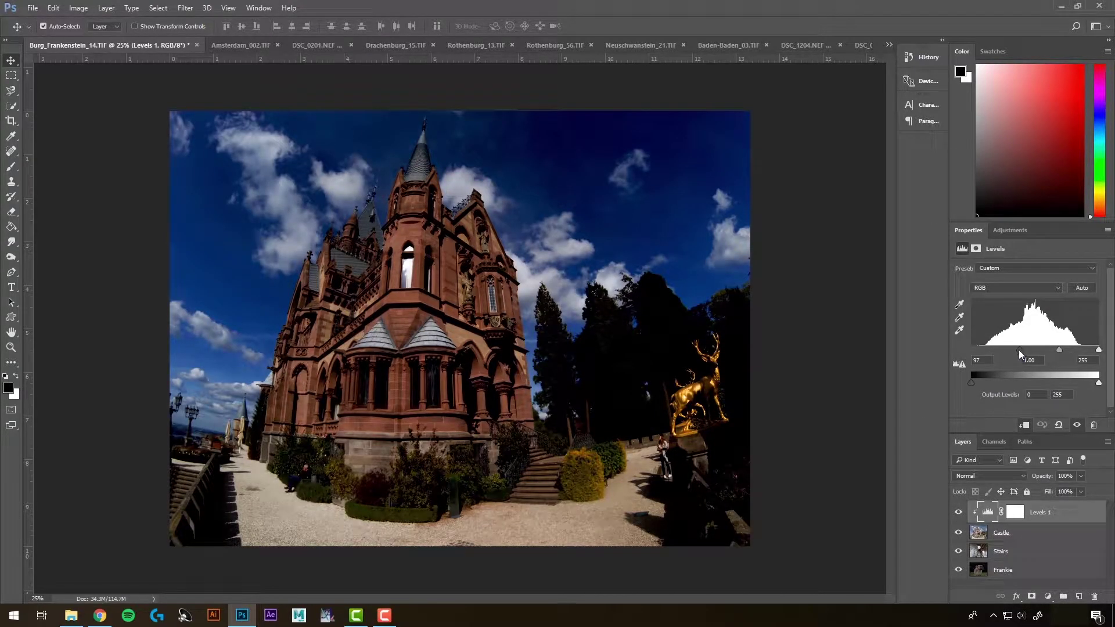
Step: Set the Levels shadow input to 0 and the midtone to 1.07, and compare the image with and without the adjustment
left_click_drag(1019, 349, 971, 350)
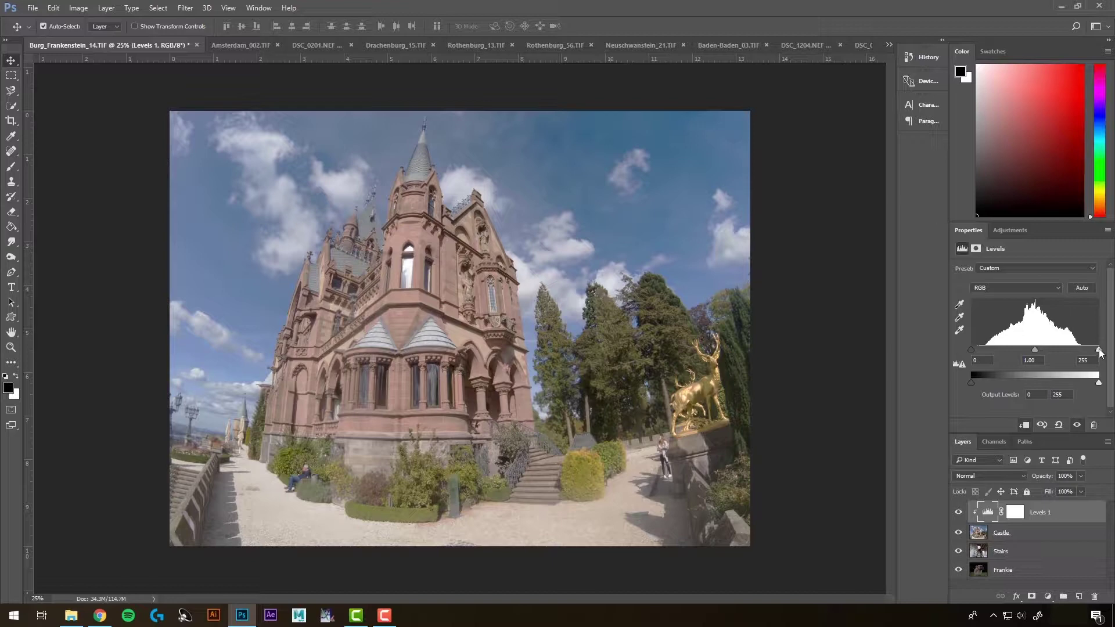
mouse_move(1099, 353)
left_mouse_down()
mouse_move(1048, 364)
mouse_move(1100, 352)
left_mouse_up()
left_click_drag(973, 352, 1031, 351)
left_click(960, 513)
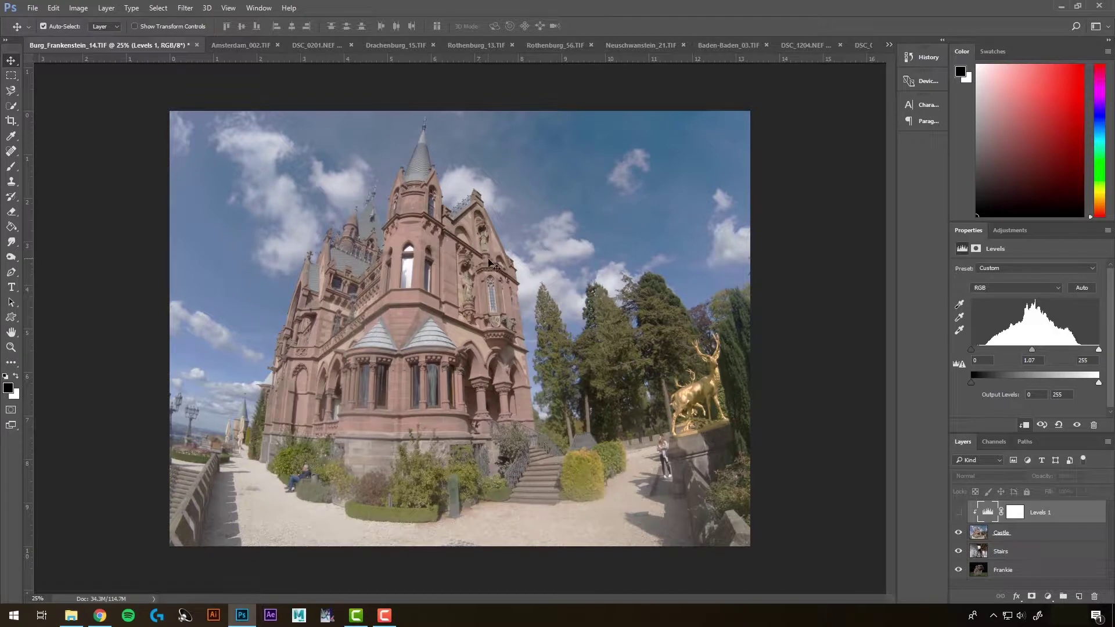
left_click(959, 514)
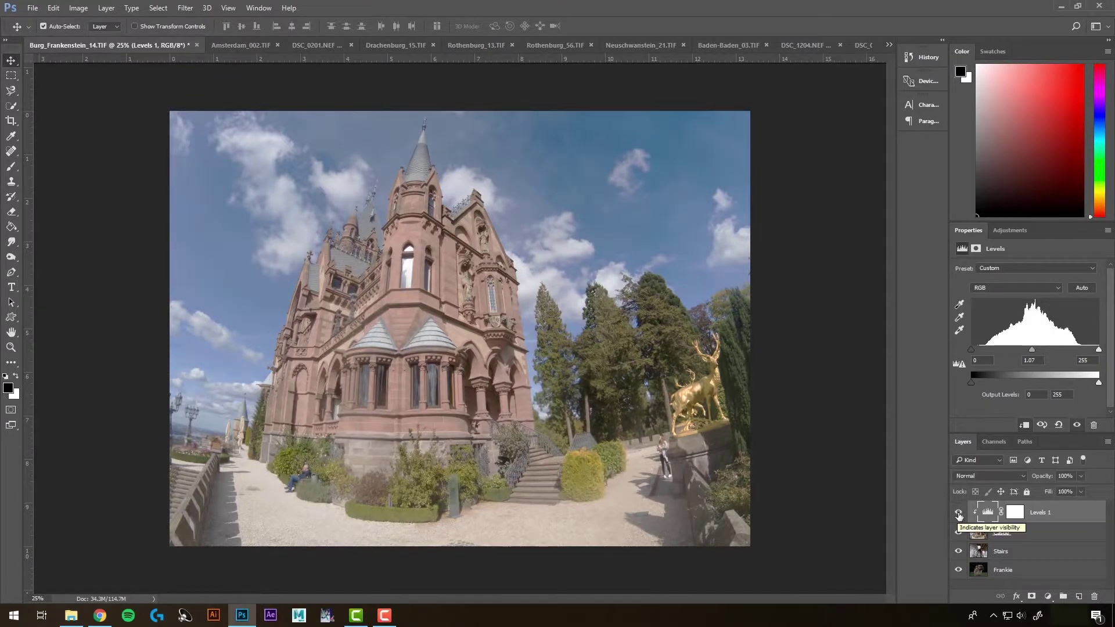
left_click(959, 514)
left_click(959, 513)
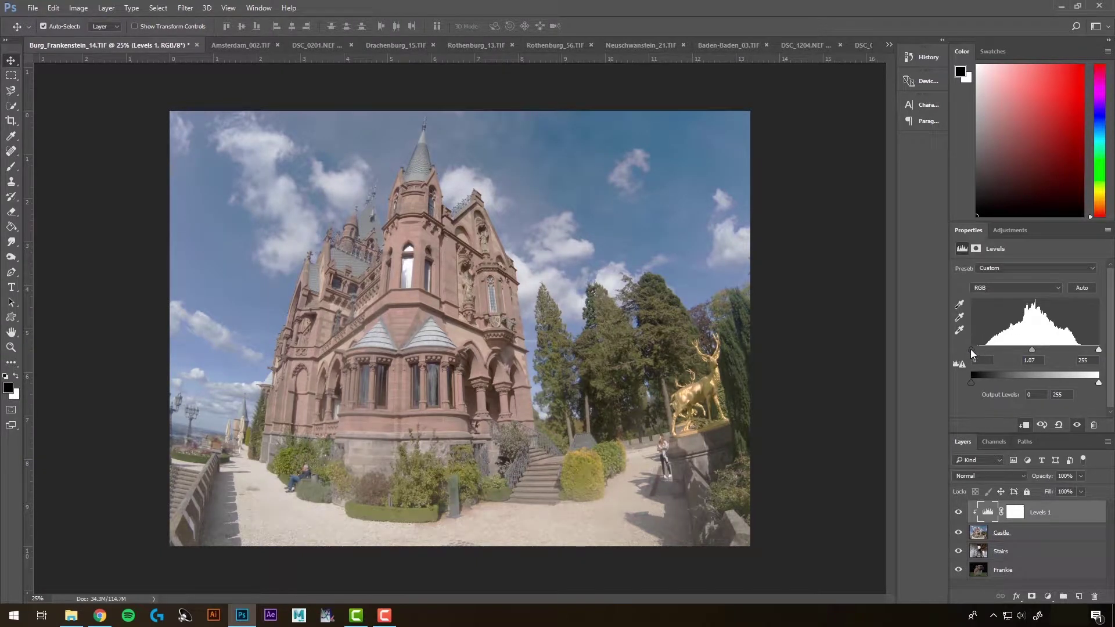
Step: Set the Levels shadow input to 44 and highlight input to 226, and compare the castle before and after
left_click_drag(971, 350, 994, 348)
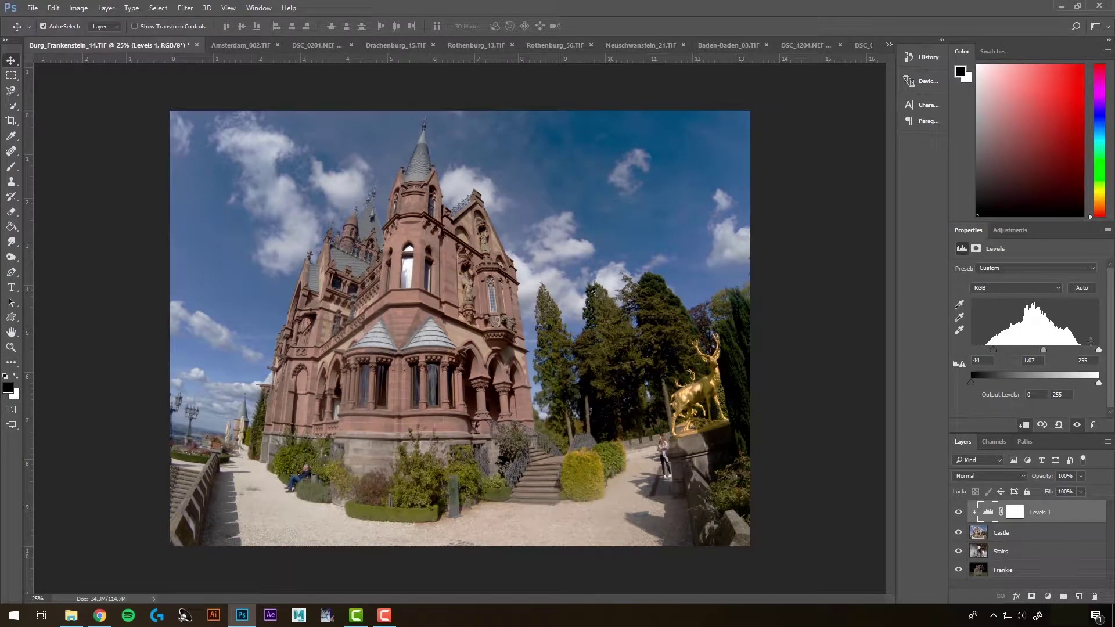
left_click_drag(1099, 350, 1084, 351)
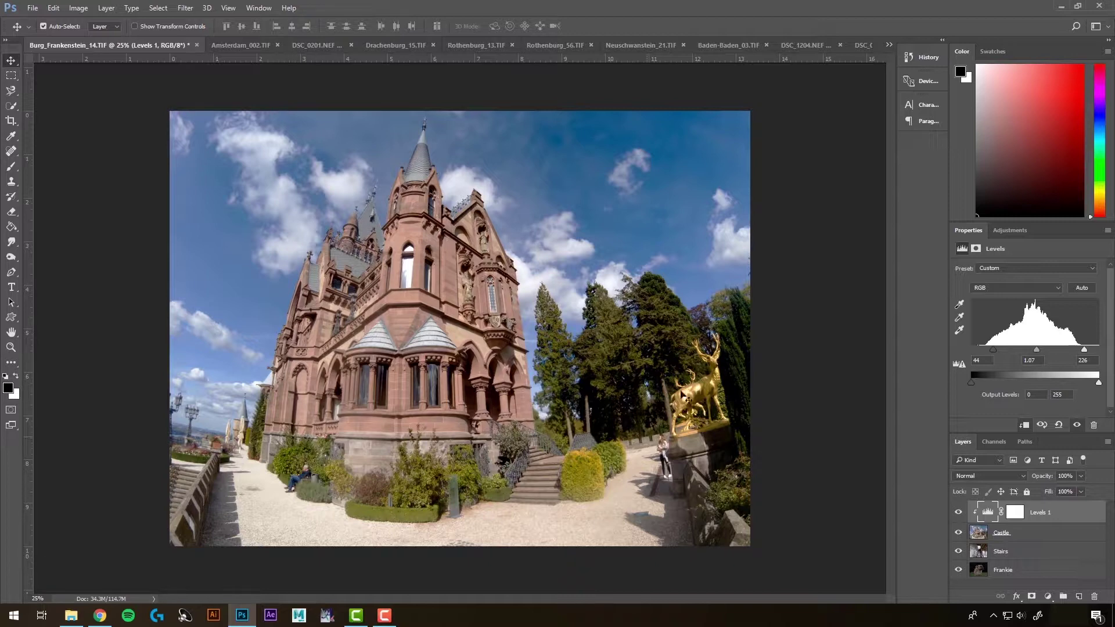
left_click(959, 514)
left_click(959, 514)
left_click(959, 514)
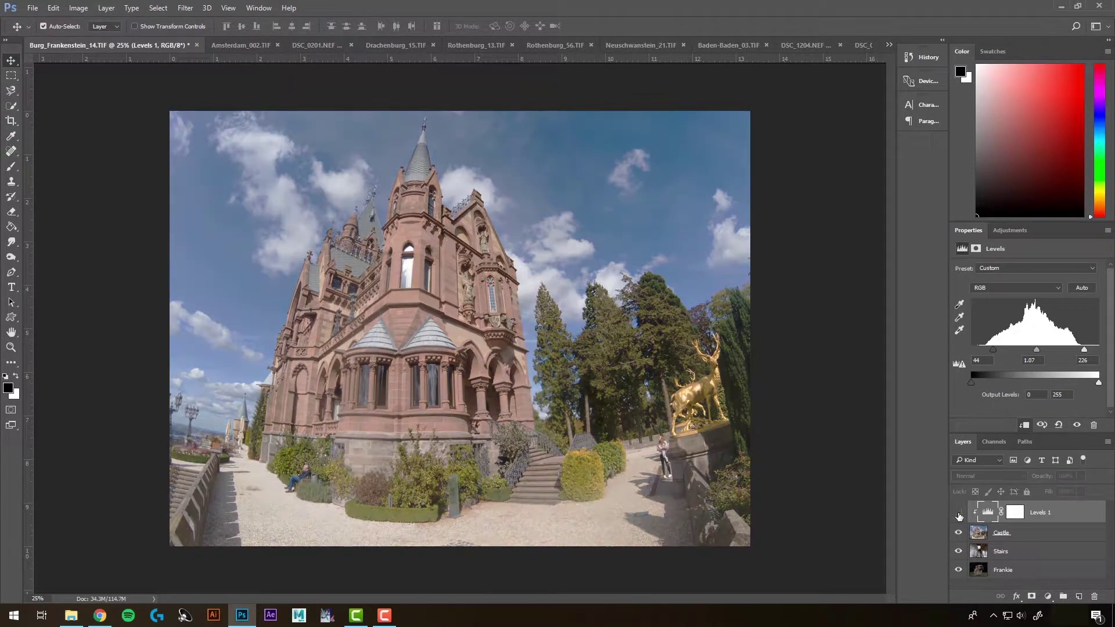
left_click(959, 514)
left_click(960, 513)
left_click(959, 513)
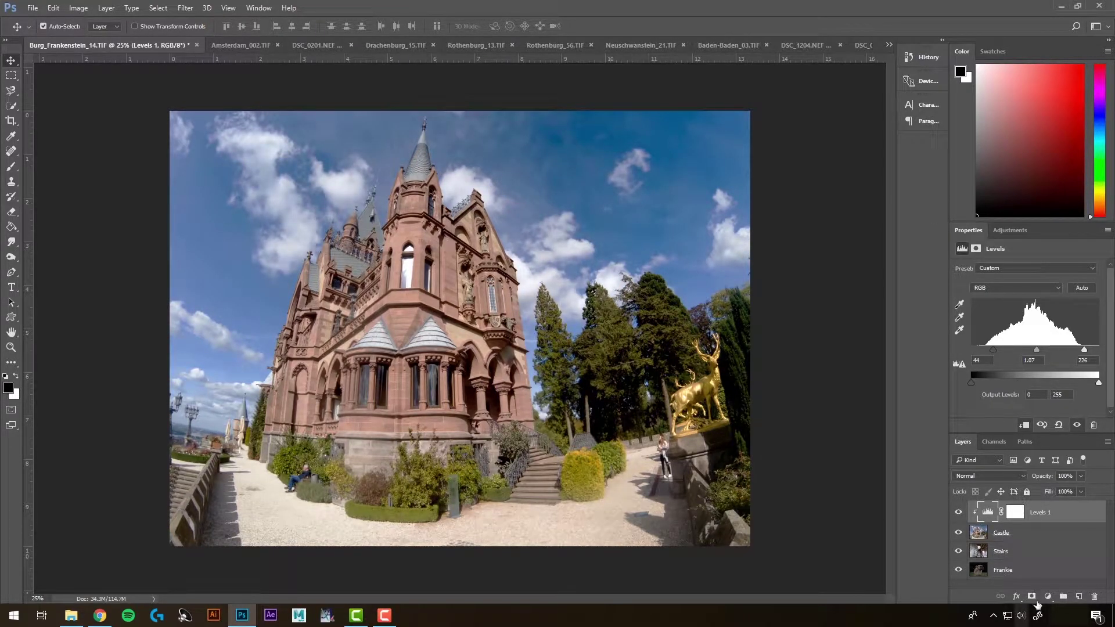
Step: Add a Hue/Saturation adjustment layer directly above the Castle layer, clipped to it beneath Levels
left_click(1008, 536)
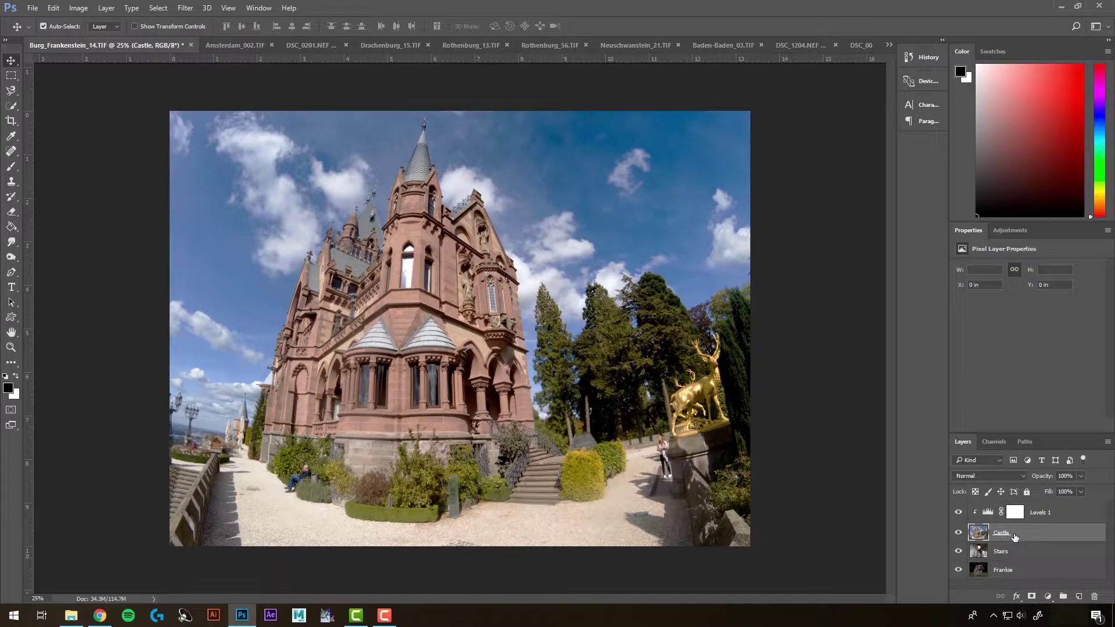
left_click(1048, 598)
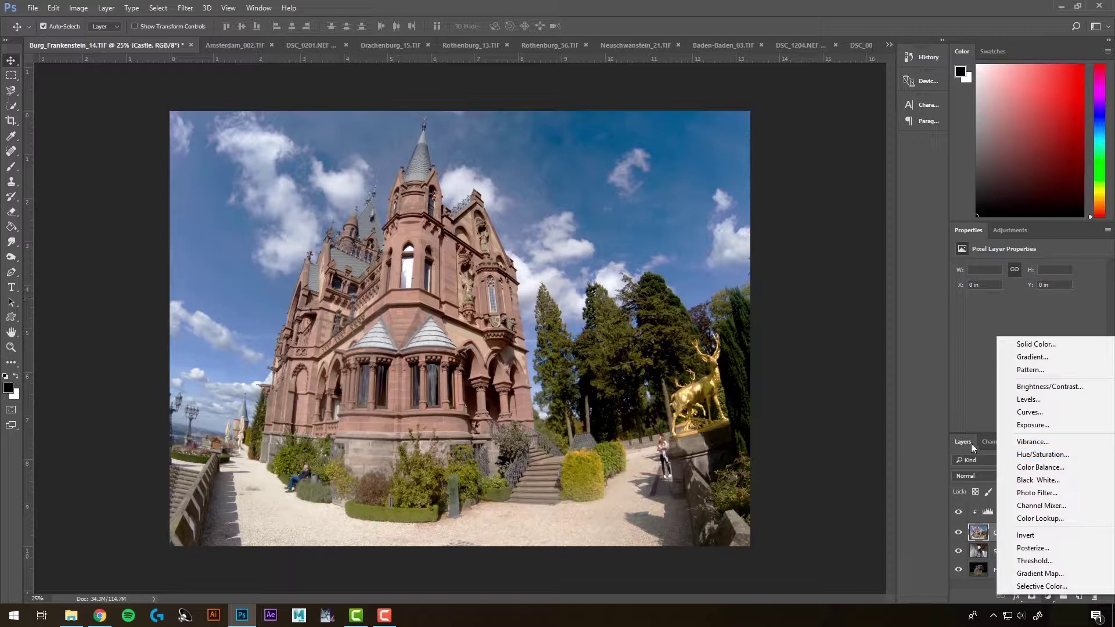
left_click(1047, 453)
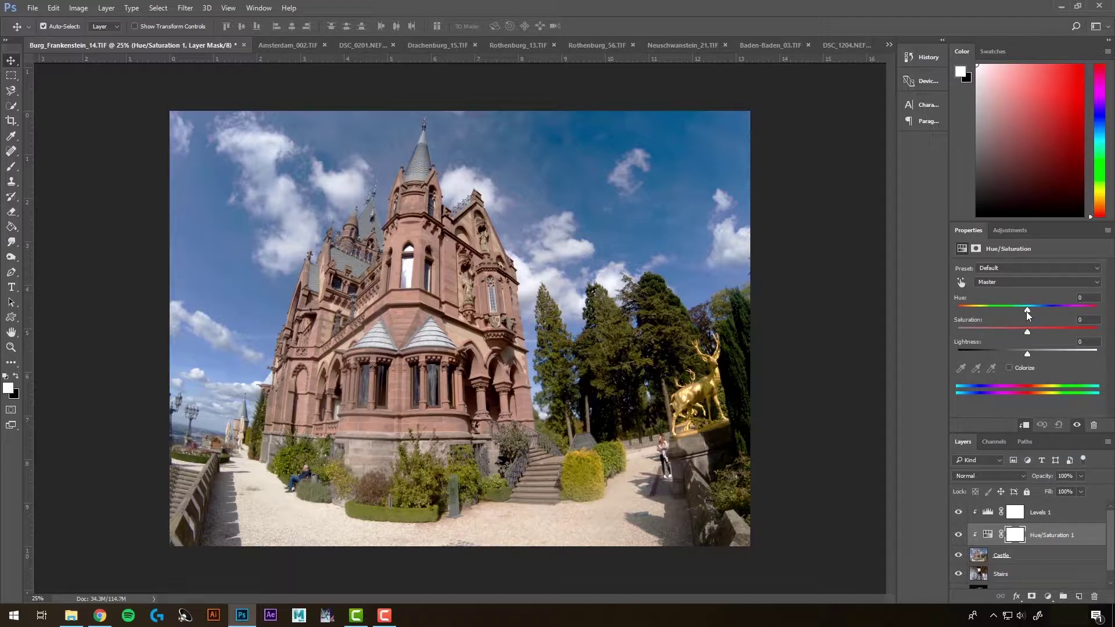
Step: Try negative hue shifts such as -63 on the Hue/Saturation adjustment, resetting the hue to 0 each time
left_click_drag(1027, 311, 998, 325)
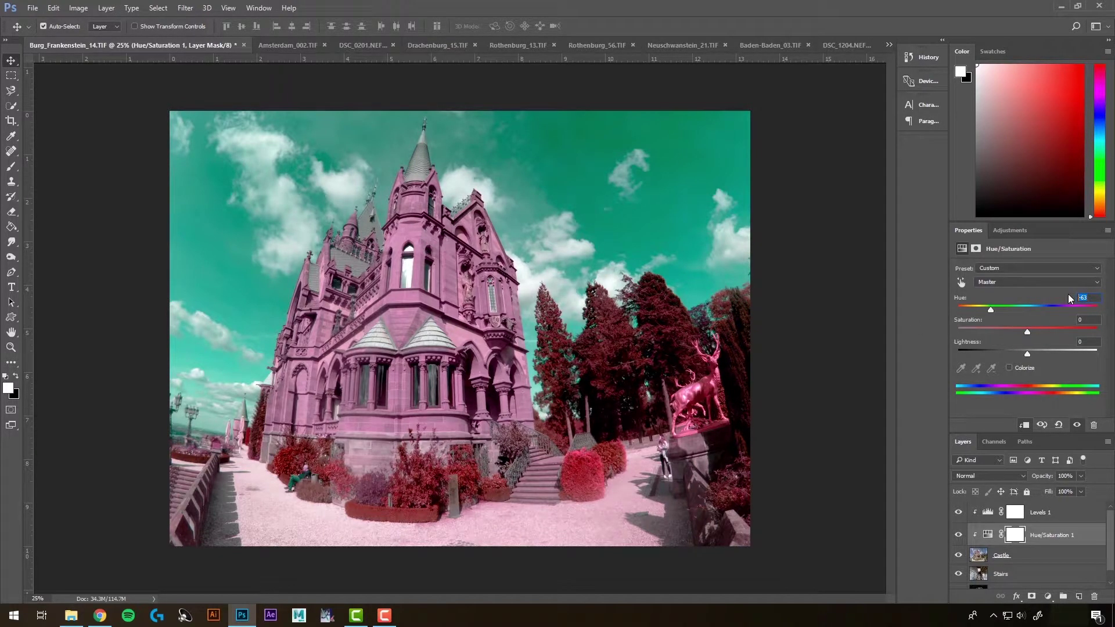
type("0")
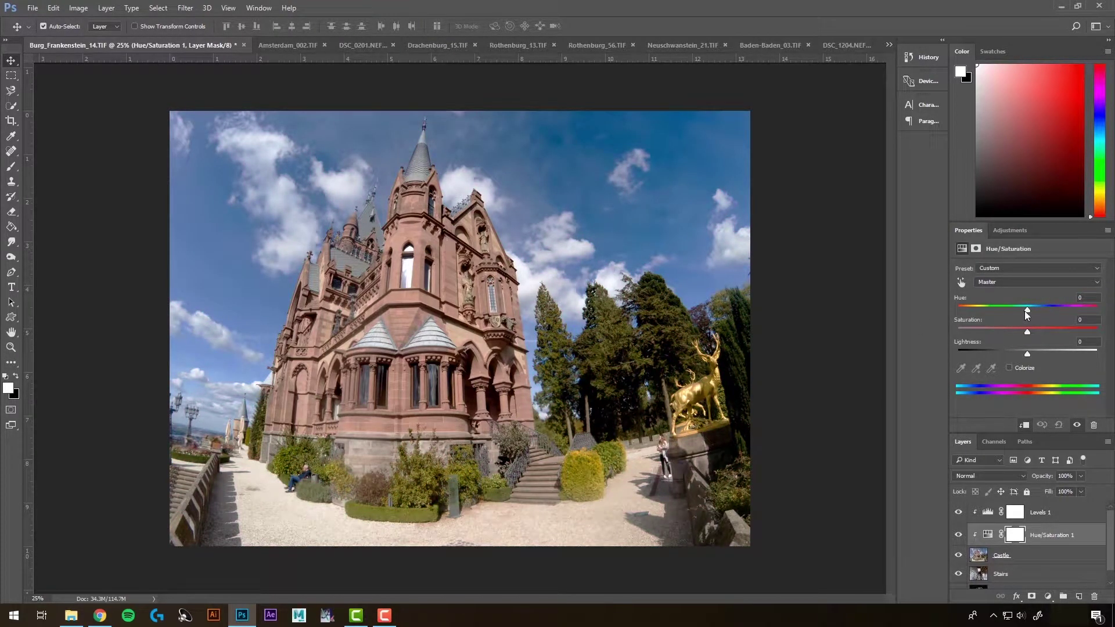
left_click_drag(1027, 314, 1015, 312)
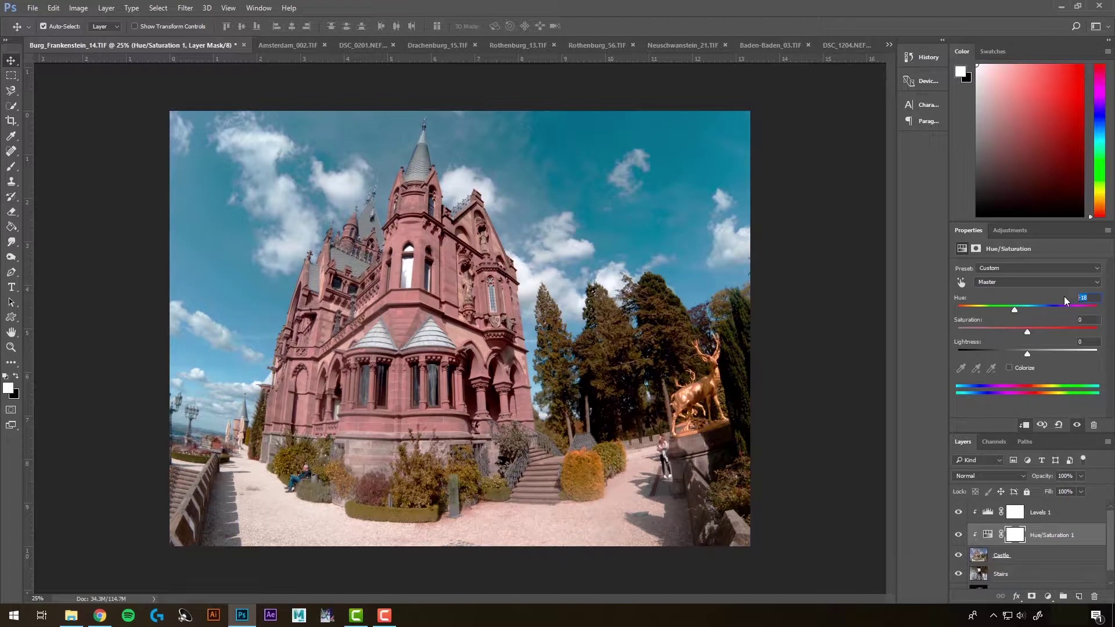
type("0")
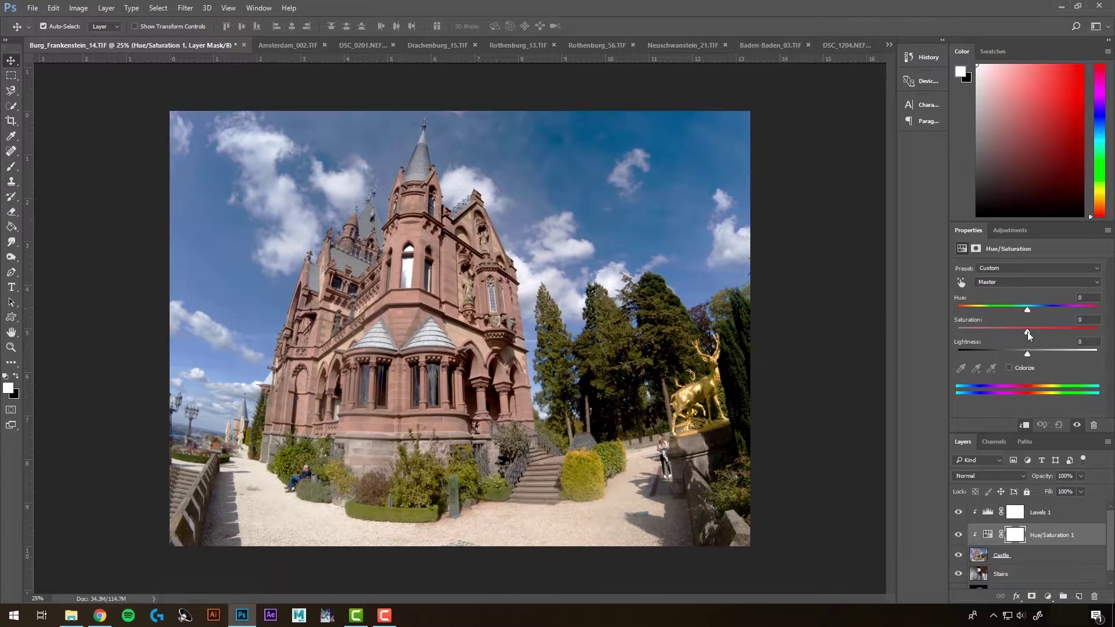
Step: Set the Hue/Saturation adjustment's saturation to +15, keep lightness at 0 and select the adjustment layer
mouse_move(1027, 332)
left_mouse_down()
mouse_move(991, 337)
mouse_move(1034, 337)
left_mouse_up()
mouse_move(1028, 355)
left_mouse_down()
mouse_move(1004, 356)
mouse_move(1028, 355)
left_mouse_up()
left_click(1051, 544)
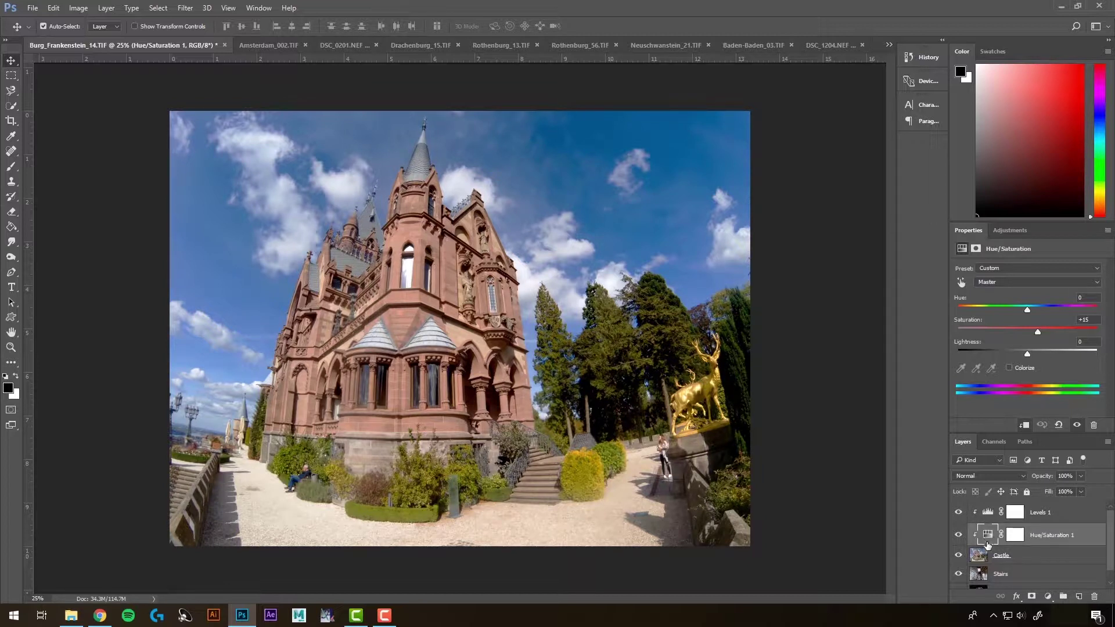
Step: Release the Hue/Saturation and Levels adjustments from the Castle layer's clipping and clip both back to it
left_click(1011, 562)
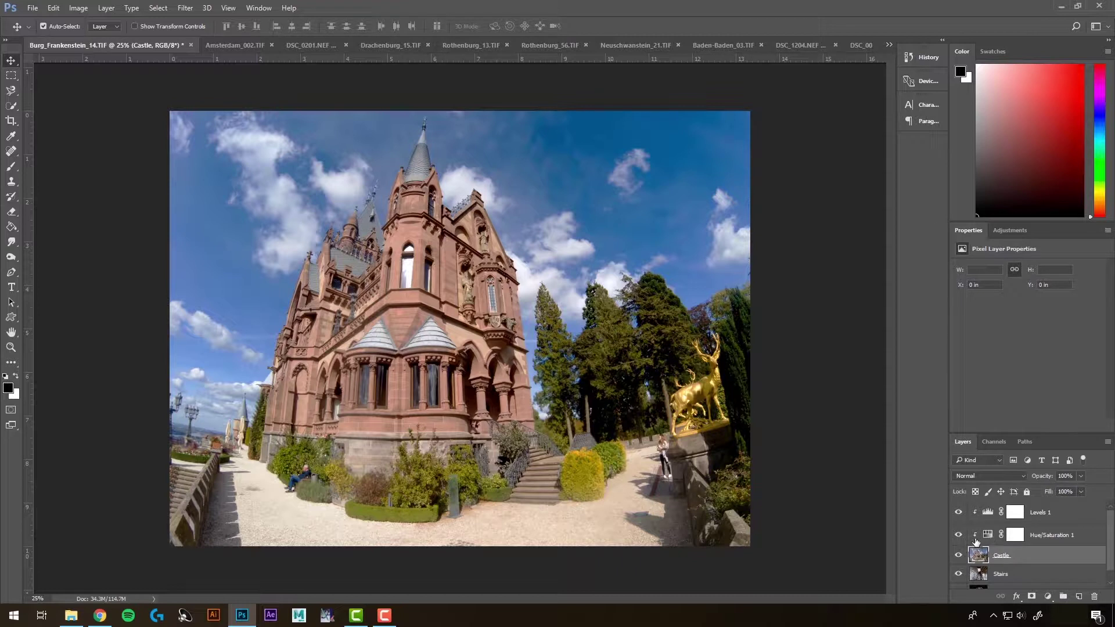
left_click(1046, 537)
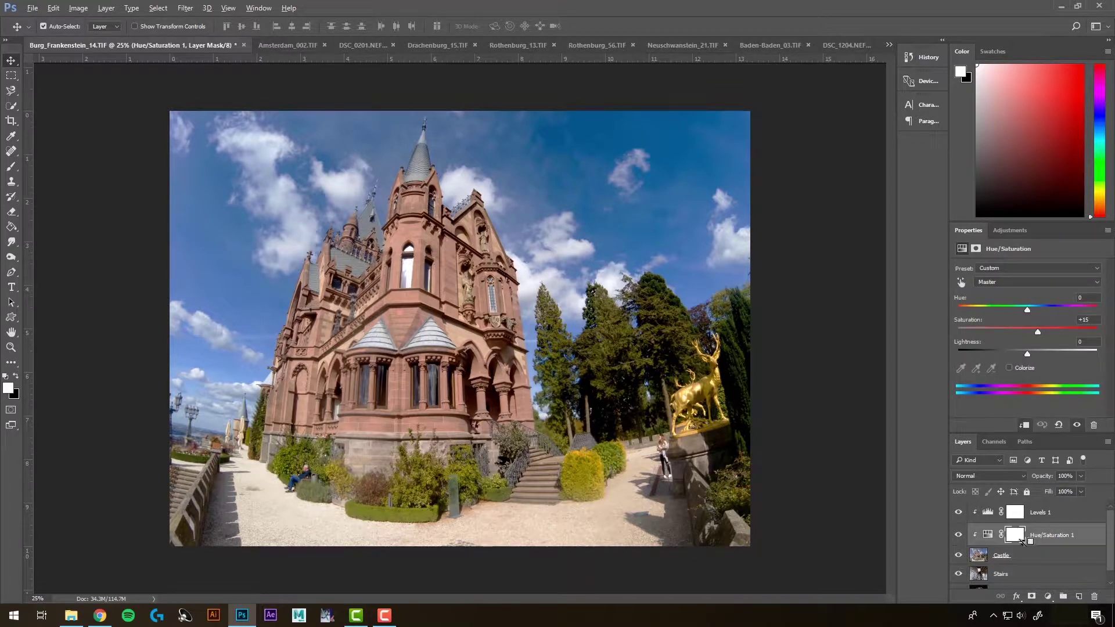
left_click(1026, 544, "alt")
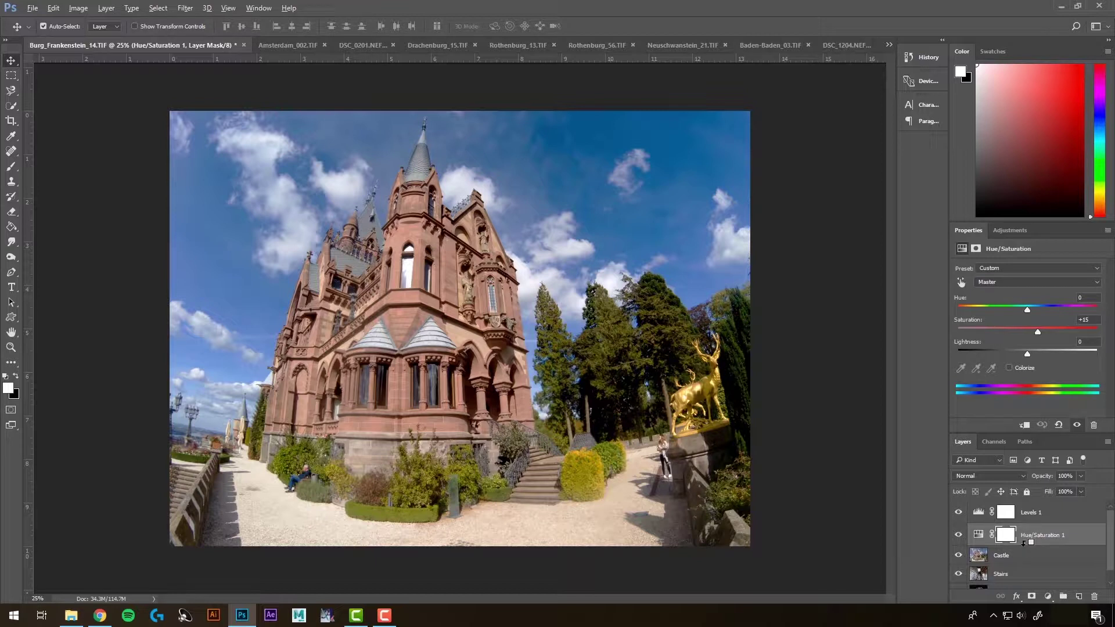
left_click(1024, 543, "alt")
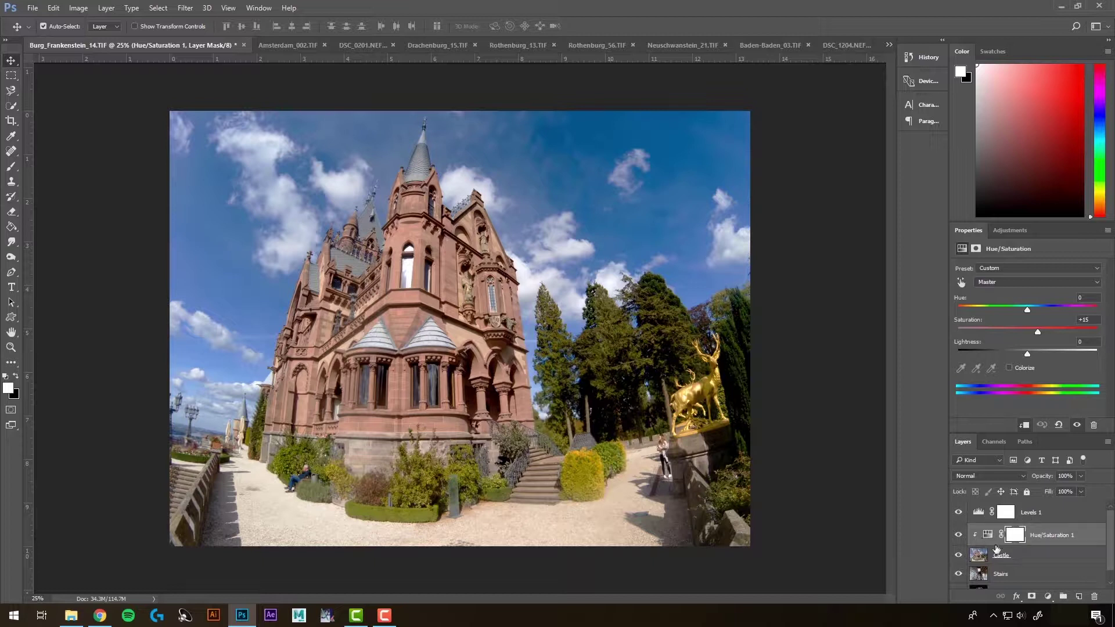
left_click(1029, 520)
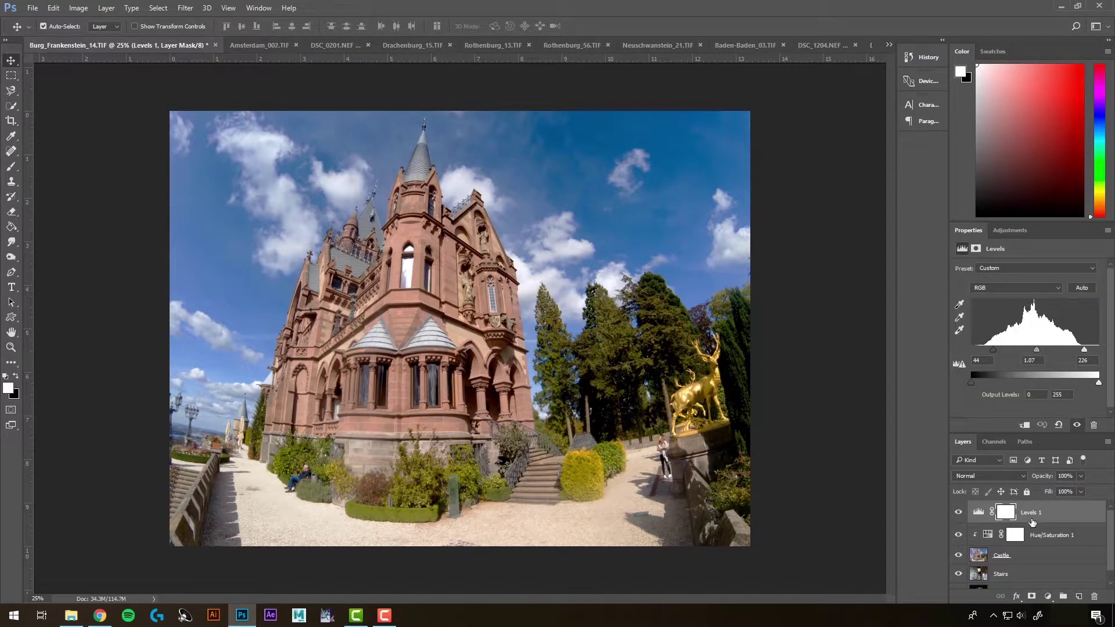
key("alt")
left_click(1027, 518, "alt")
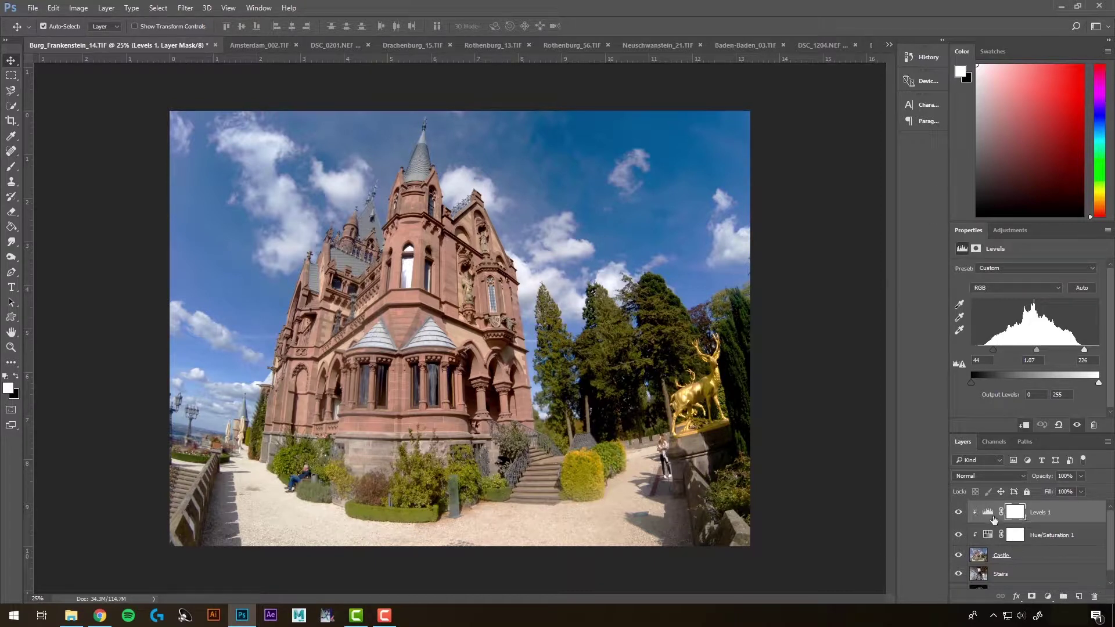
left_click(978, 531, "alt")
Step: Hide the Castle layer with its two adjustments and add a Black & White adjustment layer above the Stairs layer
mouse_move(958, 512)
left_mouse_down()
mouse_move(961, 537)
mouse_move(959, 512)
left_mouse_up()
left_click_drag(959, 513, 961, 556)
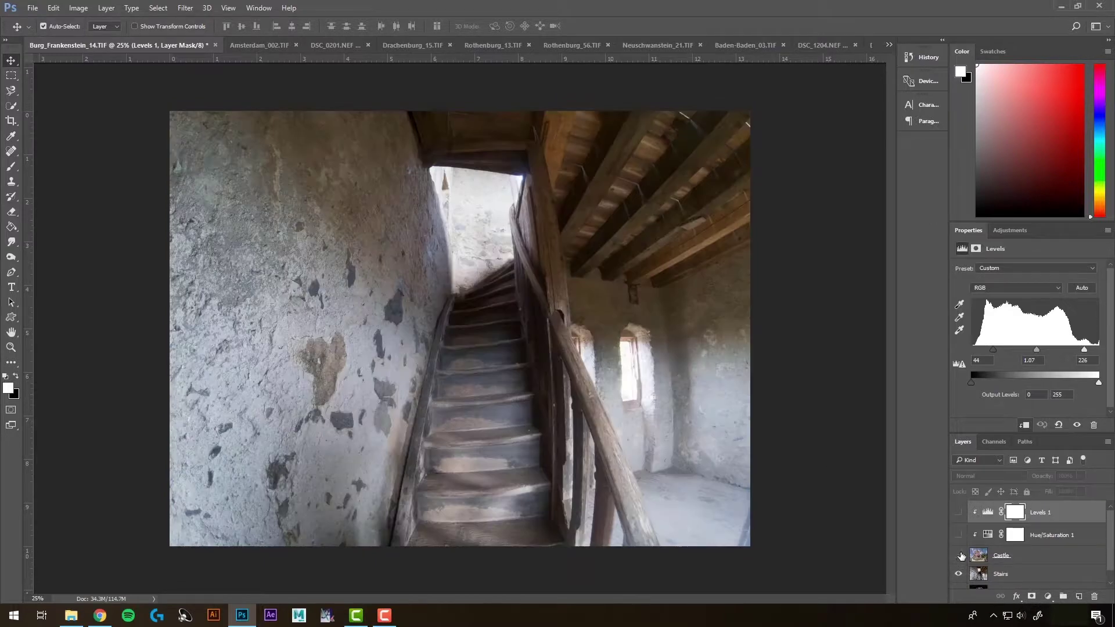
scroll(1046, 555, "down", 1)
left_click(1043, 561)
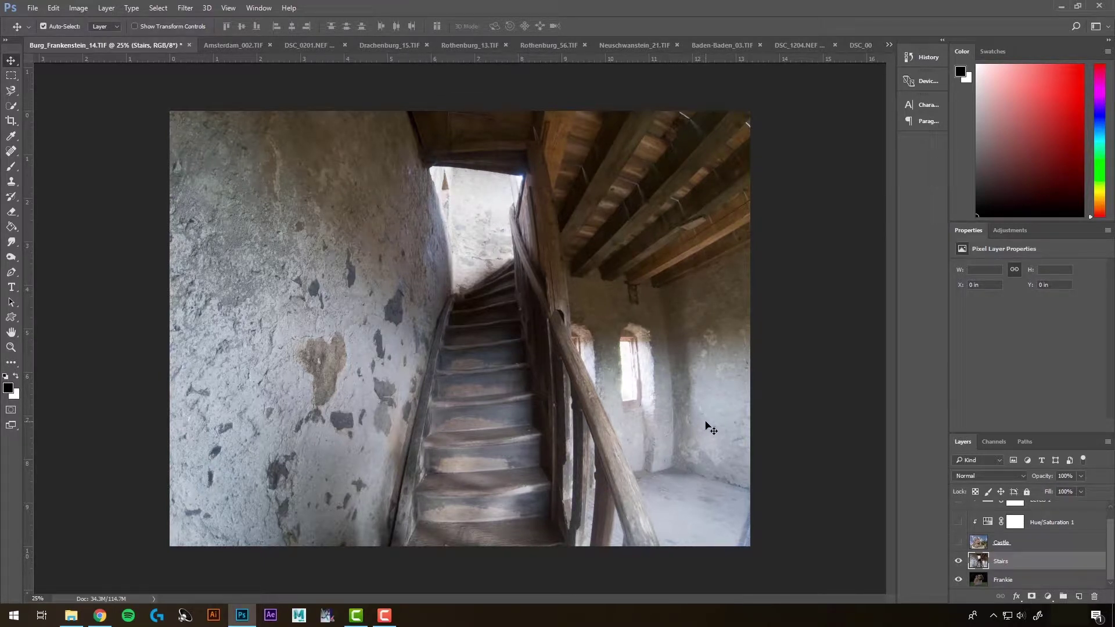
left_click(1048, 597)
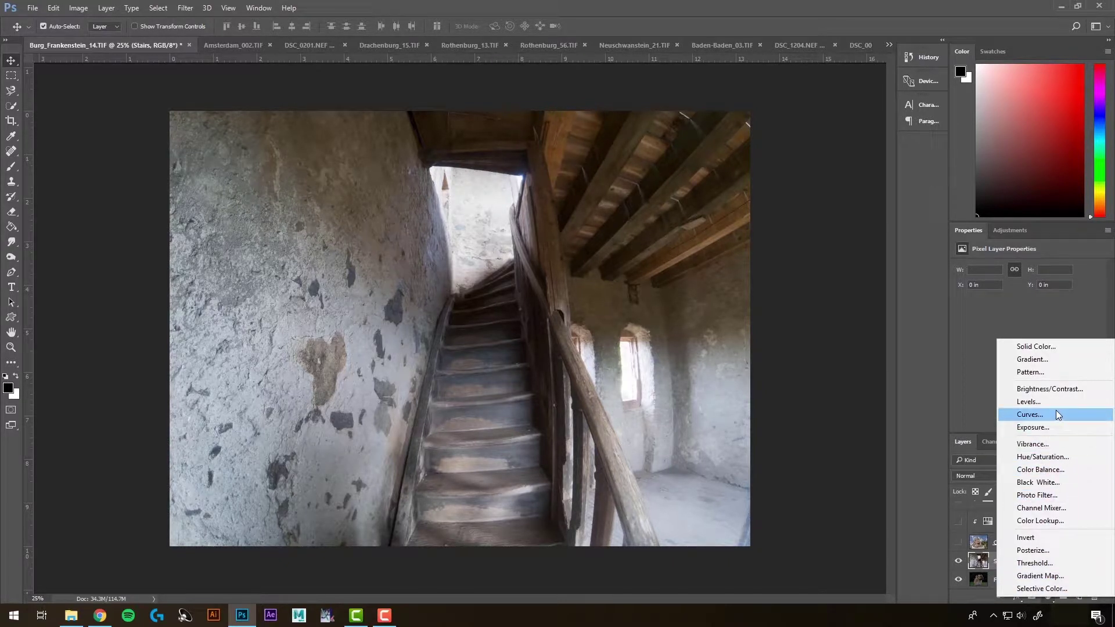
left_click(1047, 483)
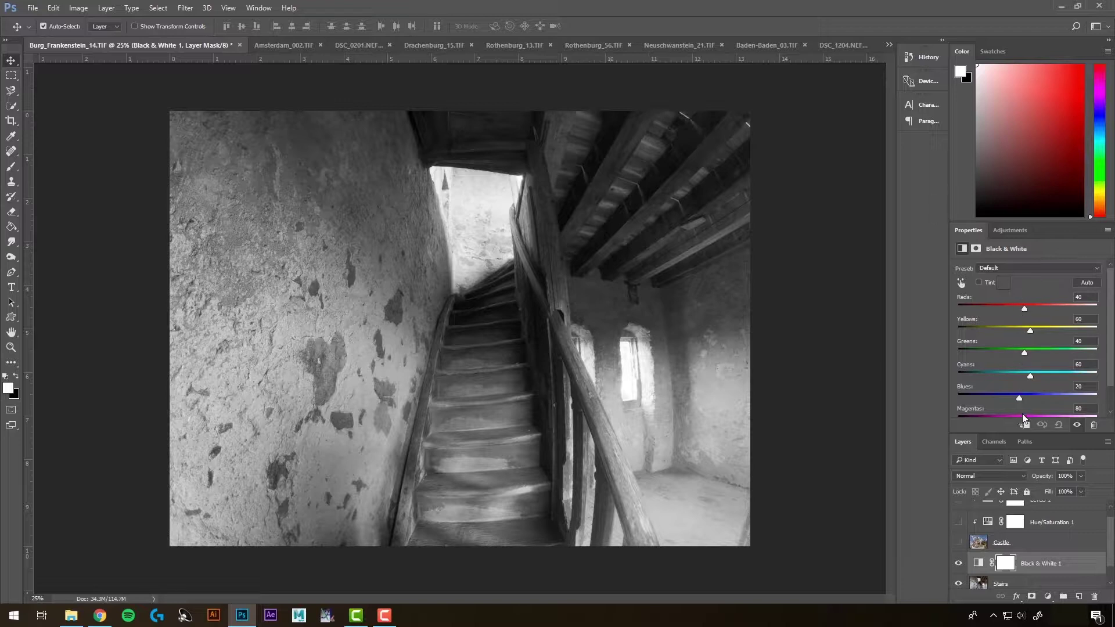
Step: Try Reds -152 and Yellows -27 on the Black & White adjustment, and restore the default values
left_click_drag(1024, 309, 971, 312)
left_click_drag(1029, 330, 1006, 335)
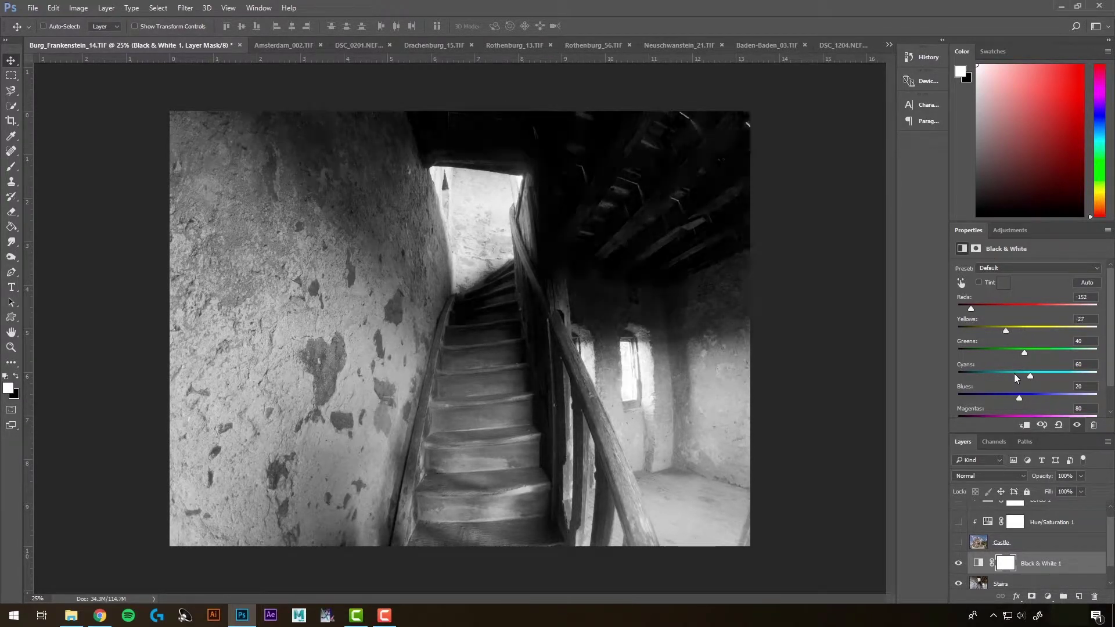
key("backslash")
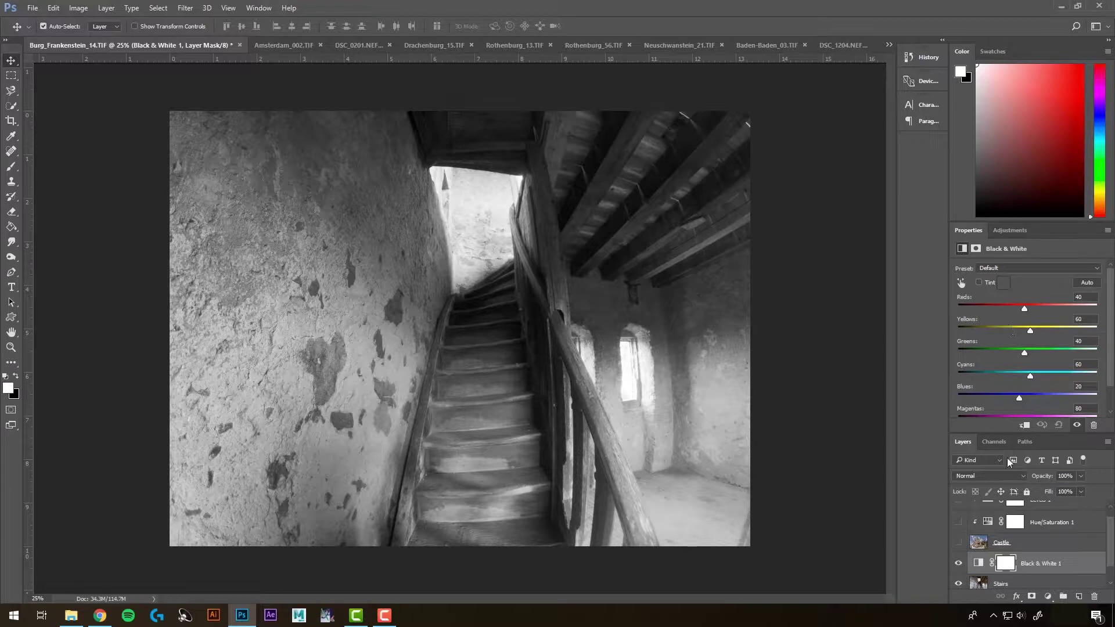
Step: Clip the Black & White adjustment to the Stairs layer, toggling Stairs off and on to check its effect on Frankie
left_click(1008, 582)
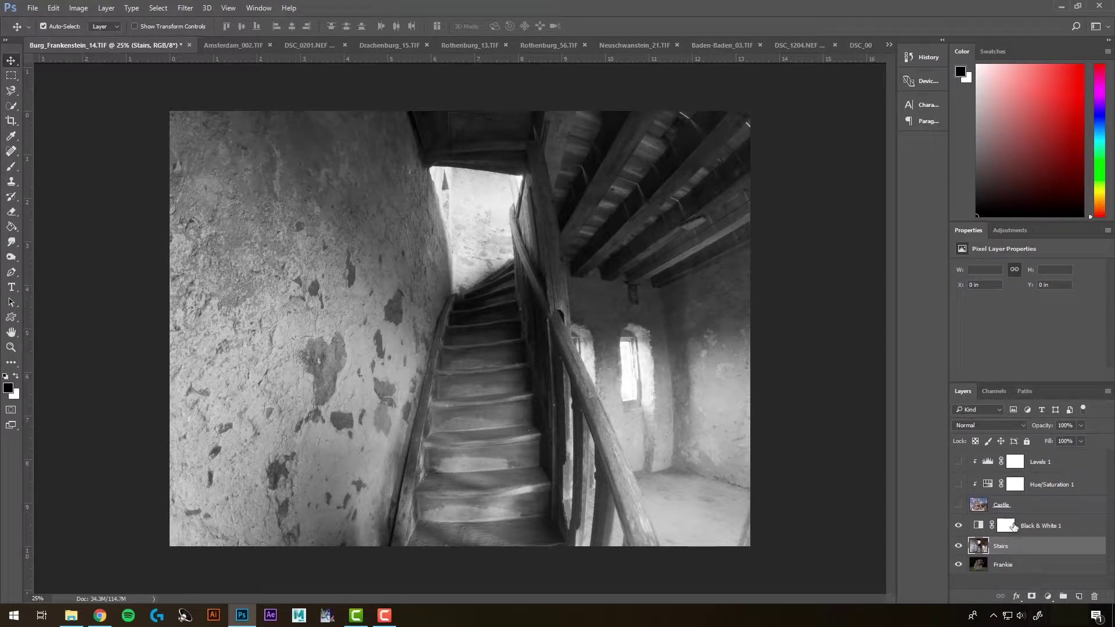
left_click(1013, 526)
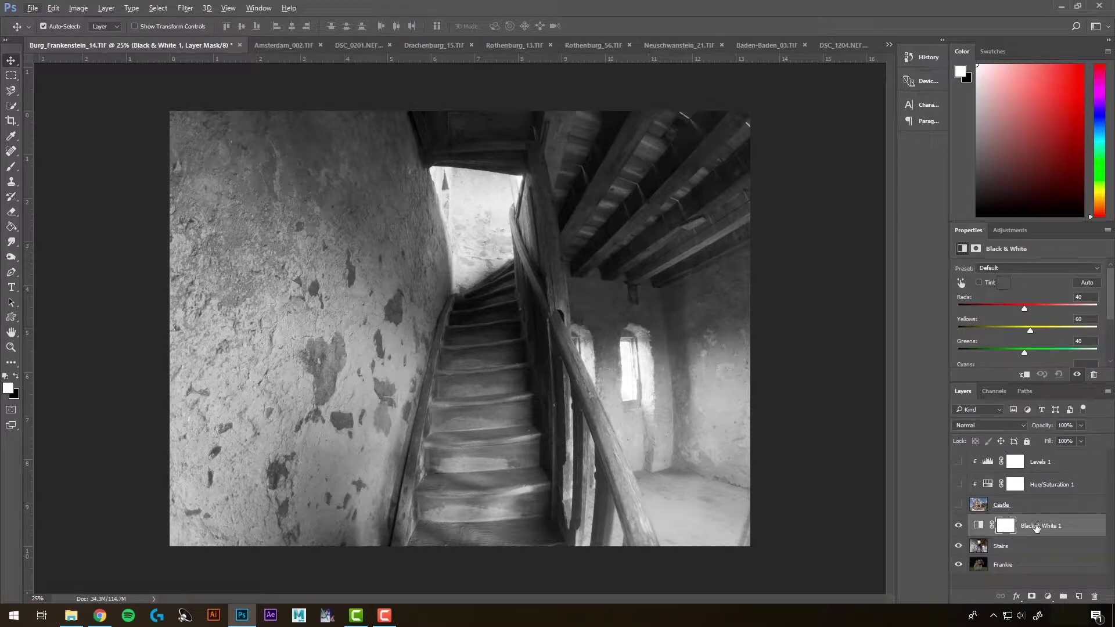
left_click(958, 546)
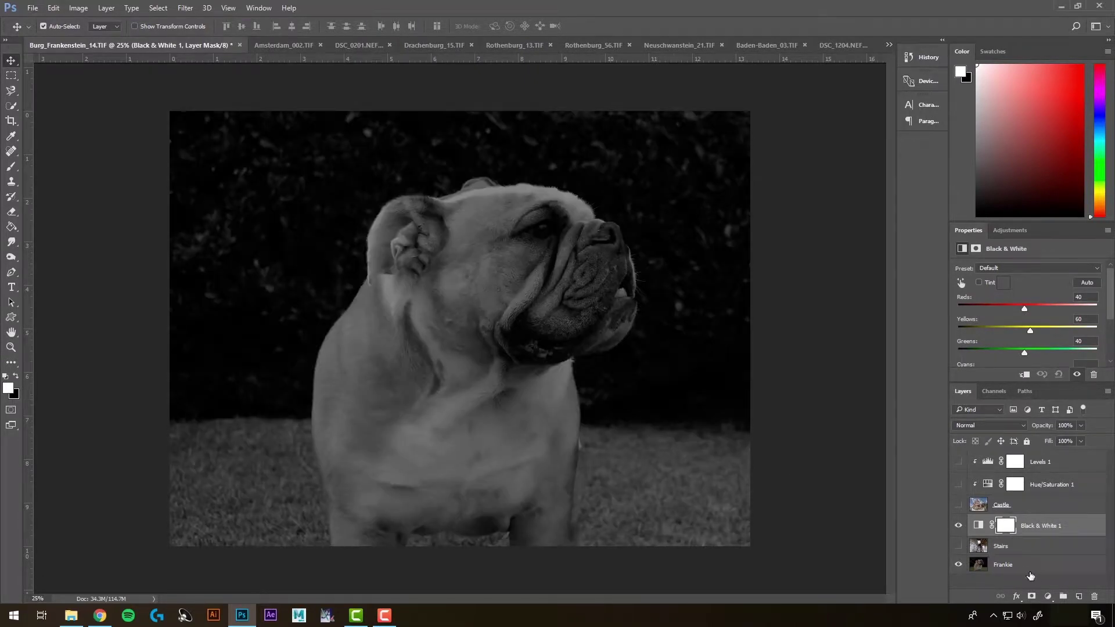
left_click(959, 546)
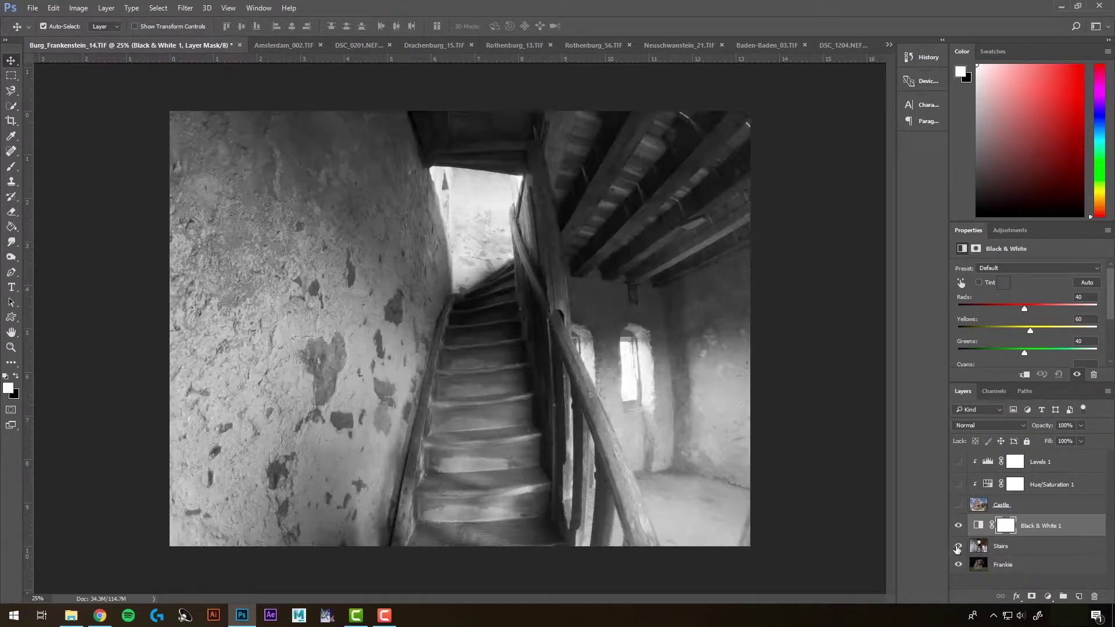
left_click(1020, 535, "alt")
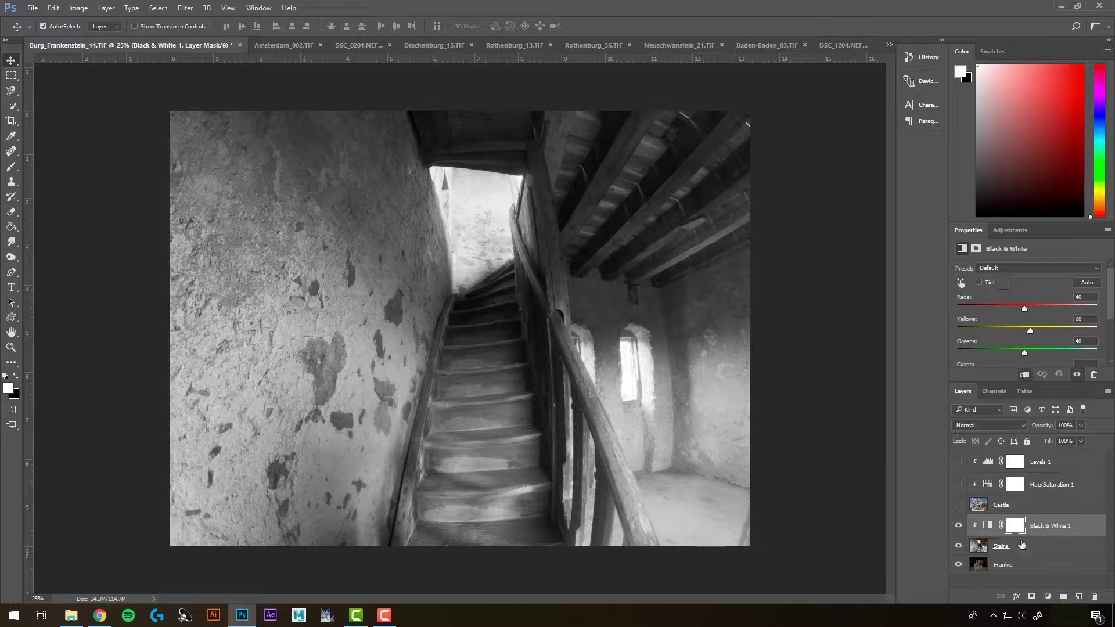
left_click(958, 546)
left_click(959, 546)
Step: Add a Levels adjustment layer directly above Stairs, clipped beneath Black & White, and select its adjustment
left_click(1015, 549)
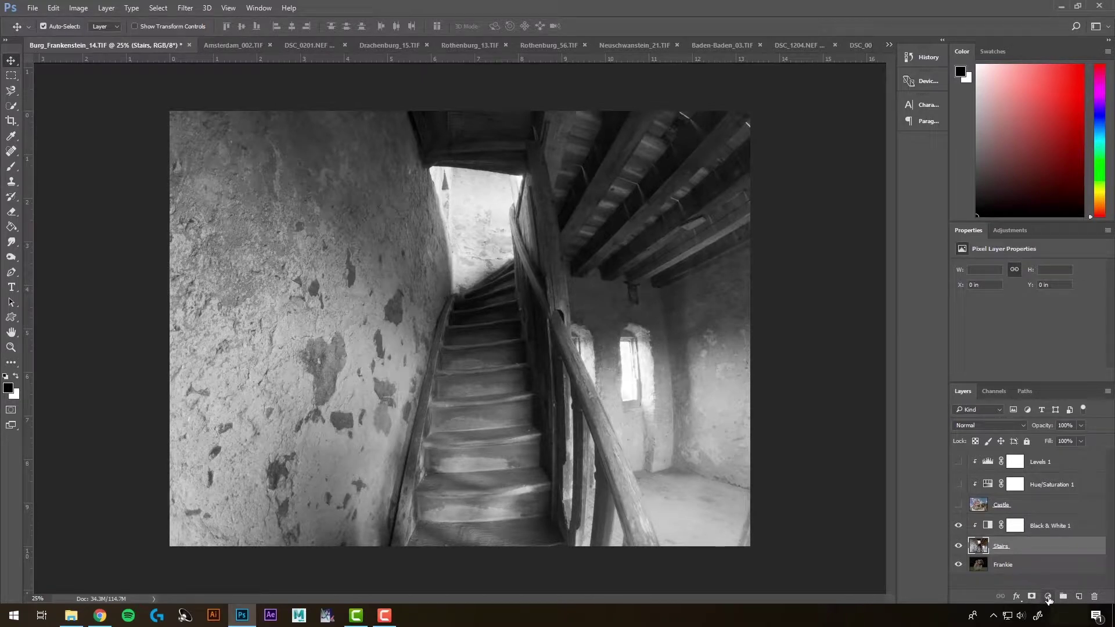
left_click(1048, 598)
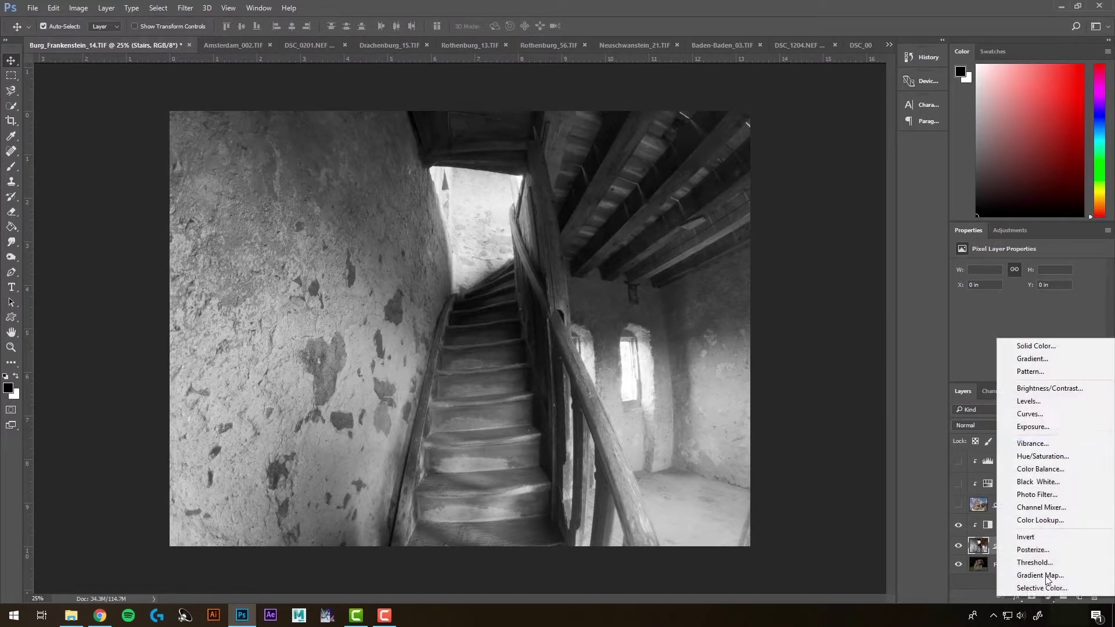
left_click(1043, 401)
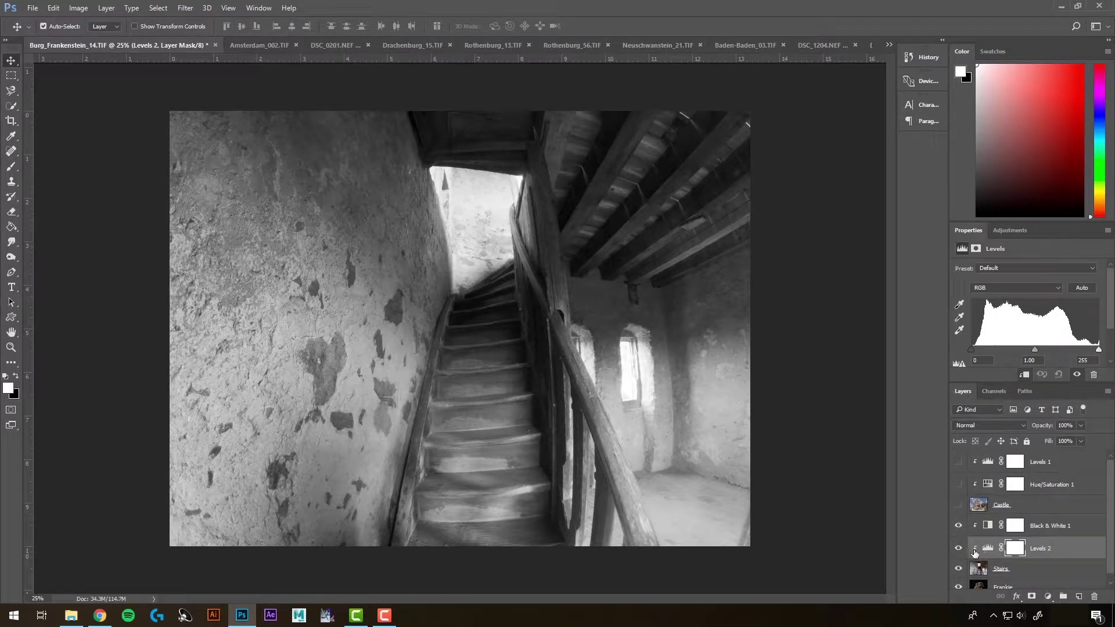
left_click(1040, 550)
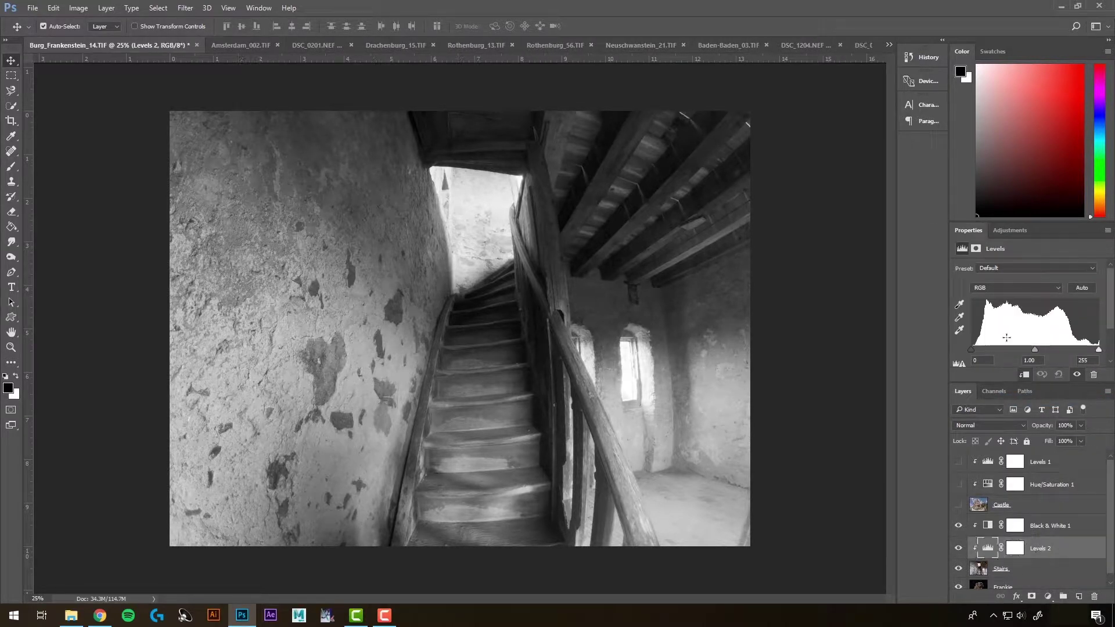
Step: Set the Stairs Levels input values to 43 for shadows, 1.16 for midtones and 213 for highlights
left_click_drag(973, 349, 984, 350)
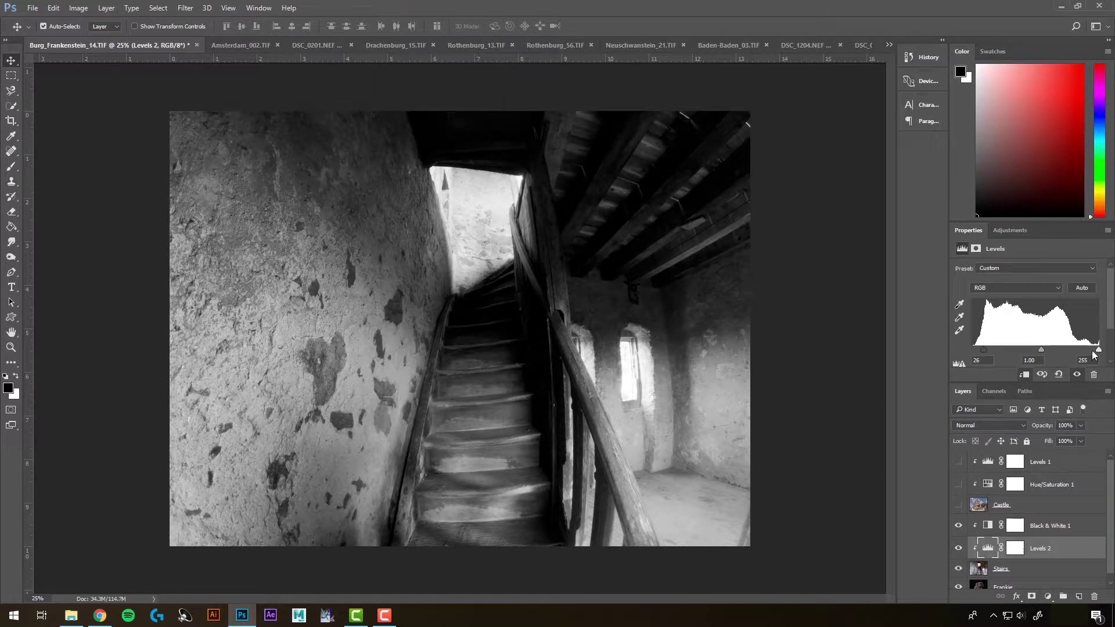
left_click_drag(1099, 350, 1078, 353)
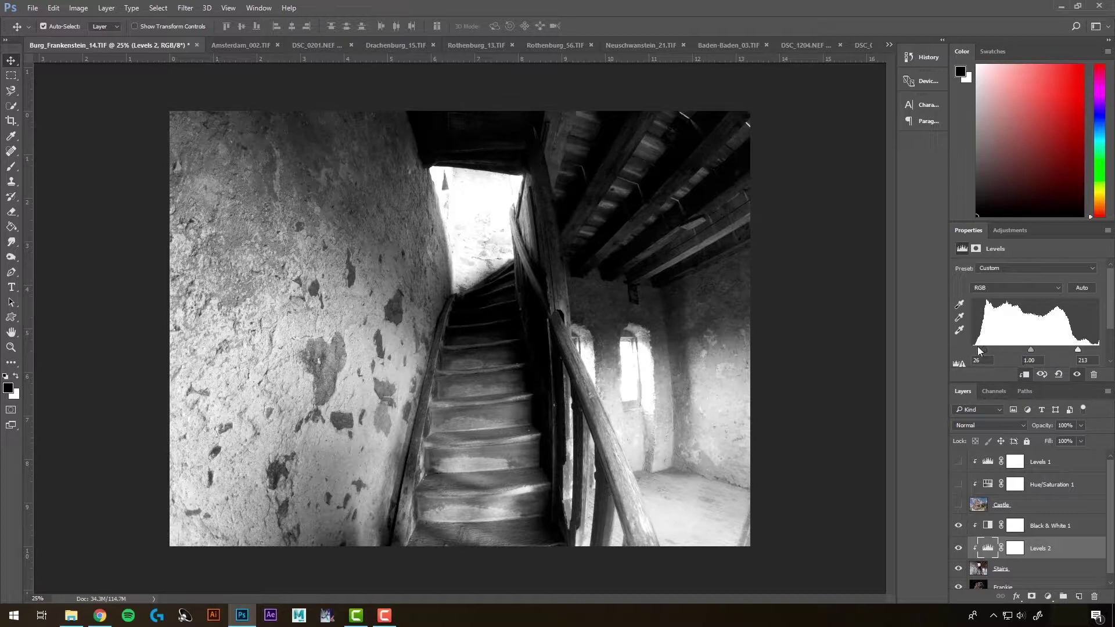
left_click_drag(980, 349, 1030, 350)
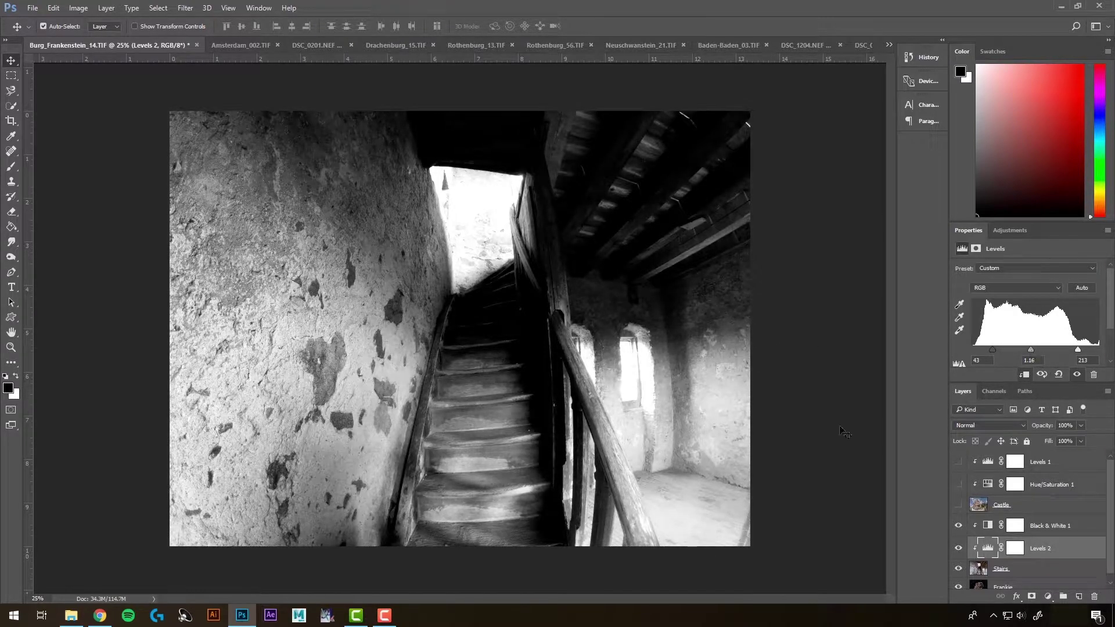
Step: Hide the Stairs layer and its Black & White and Levels adjustments, and select the Frankie layer
mouse_move(958, 525)
left_mouse_down()
mouse_move(960, 550)
mouse_move(959, 526)
left_mouse_up()
left_click_drag(960, 528, 960, 570)
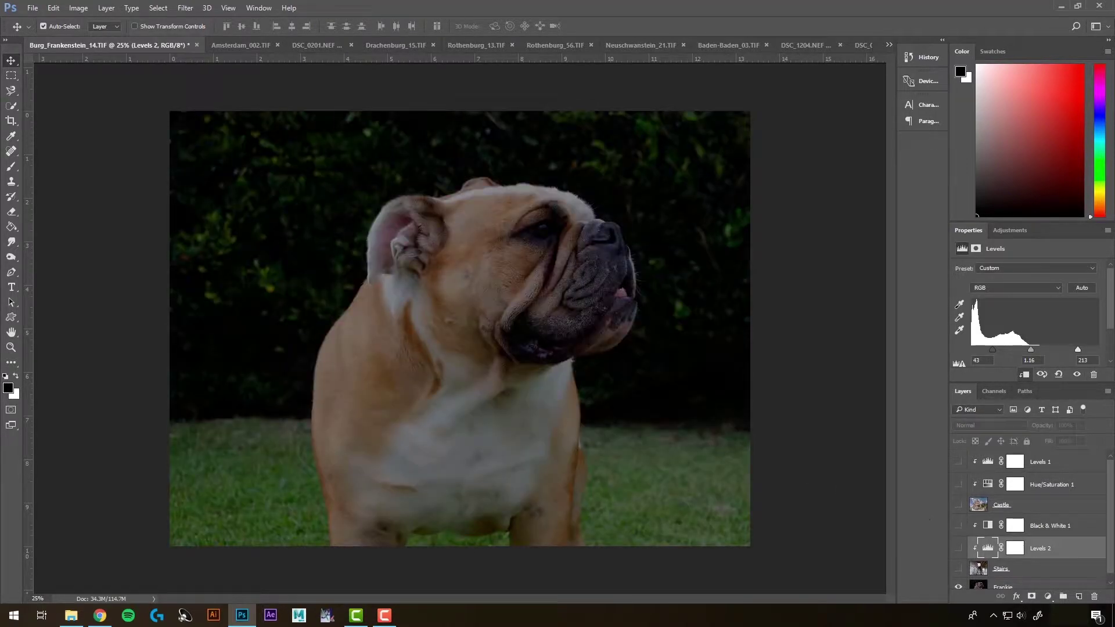
left_click(1018, 581)
Step: Select the bulldog with the Quick Selection tool and subtract the patch of grass between its legs
key("w")
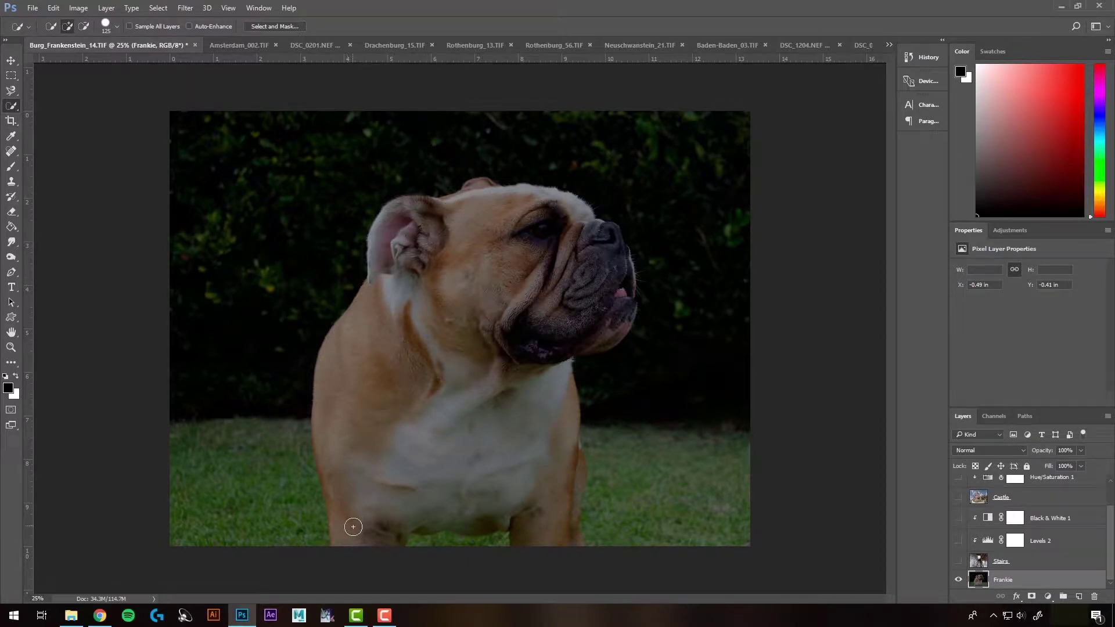
mouse_move(343, 451)
left_mouse_down()
mouse_move(345, 378)
mouse_move(381, 310)
left_mouse_up()
mouse_move(454, 208)
left_mouse_down()
mouse_move(556, 304)
mouse_move(584, 256)
mouse_move(546, 480)
mouse_move(570, 476)
left_mouse_up()
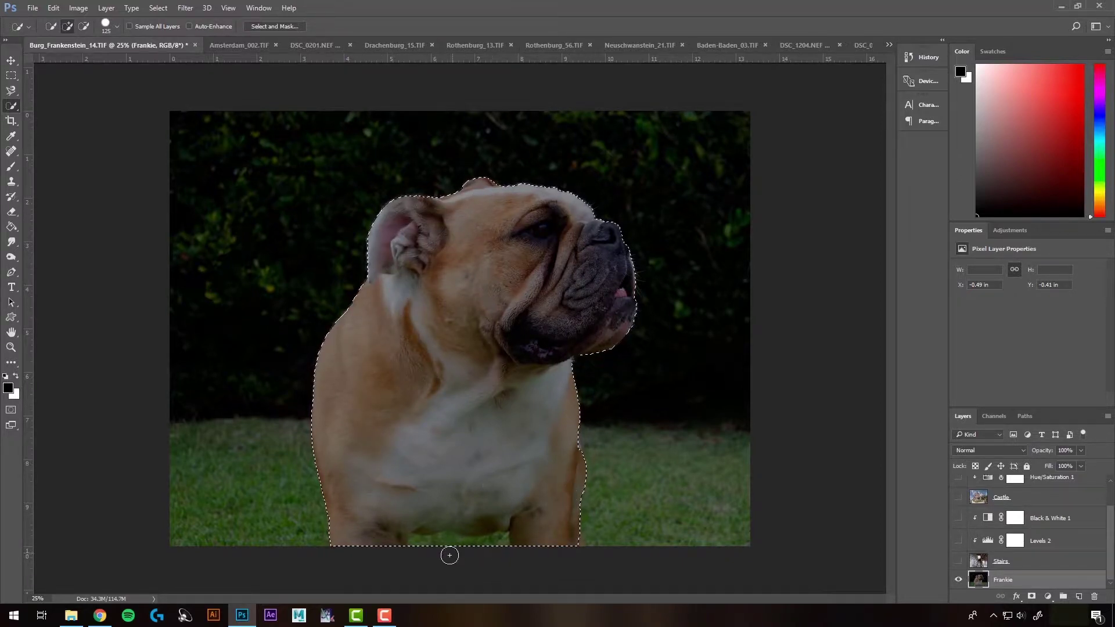
mouse_move(430, 545)
left_mouse_down()
mouse_move(421, 545)
mouse_move(476, 543)
left_mouse_up()
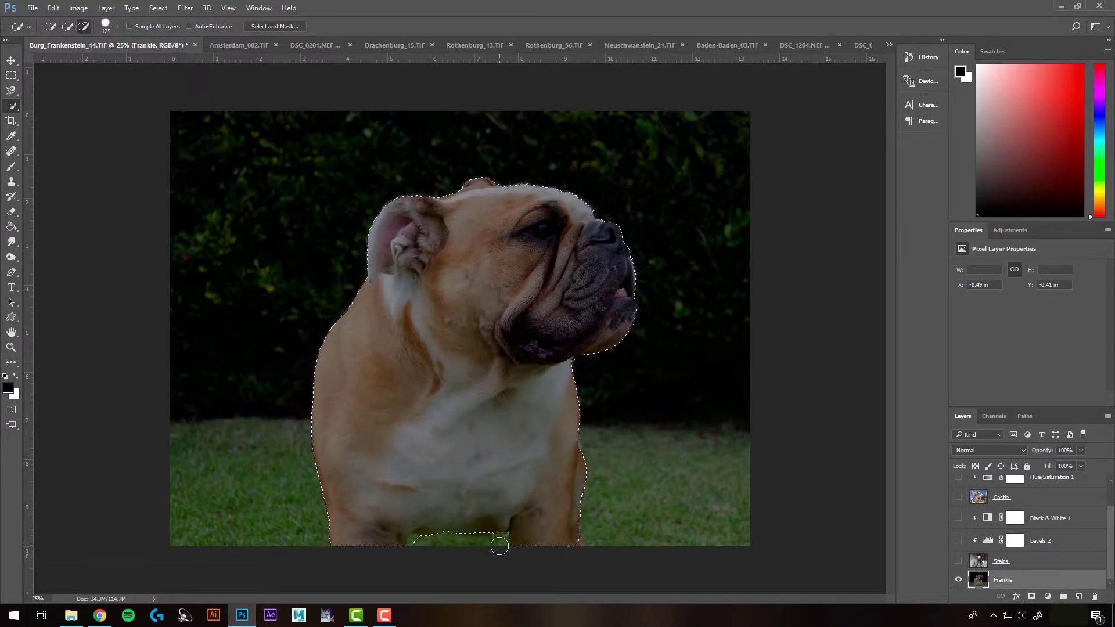
left_click(413, 545, "alt")
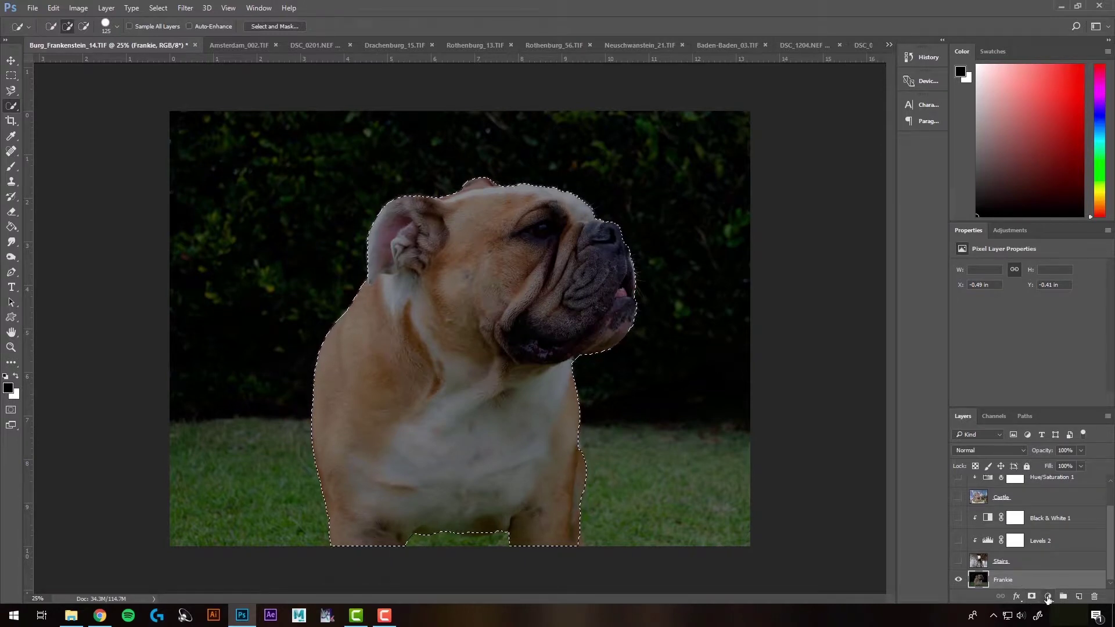
Step: Add a Brightness/Contrast adjustment layer masked to the bulldog selection and set its brightness to 85
left_click(1048, 598)
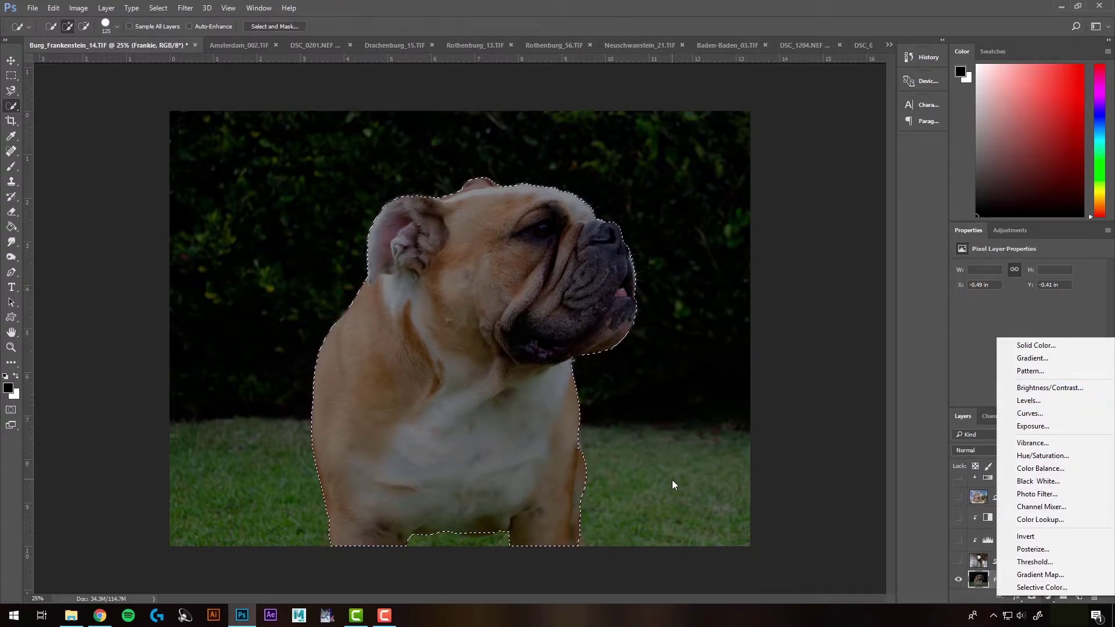
left_click(1054, 389)
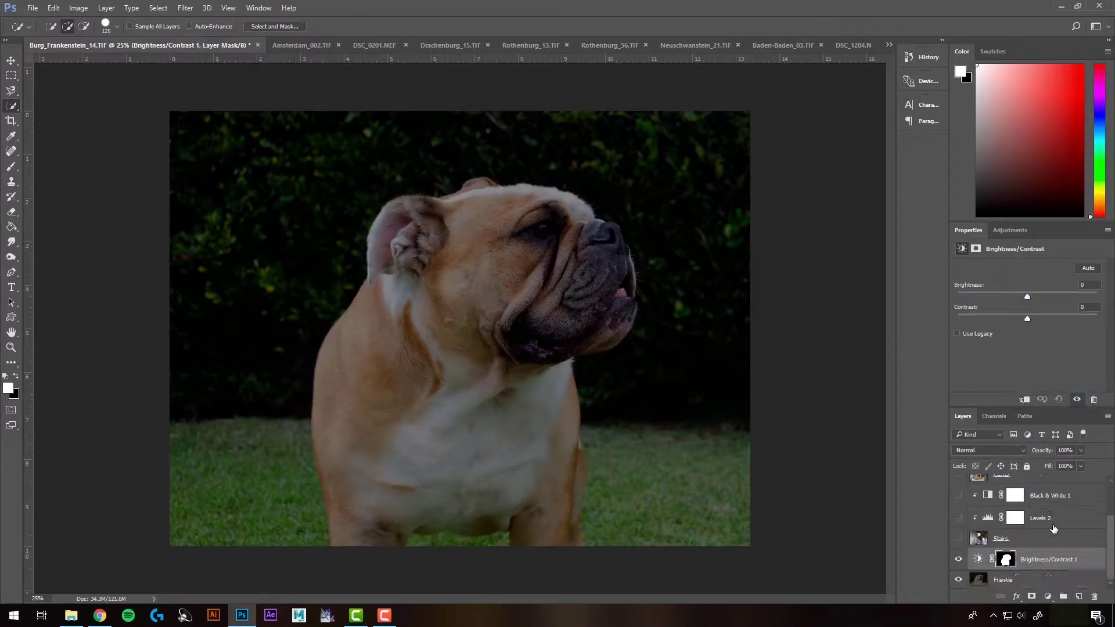
left_click(980, 560)
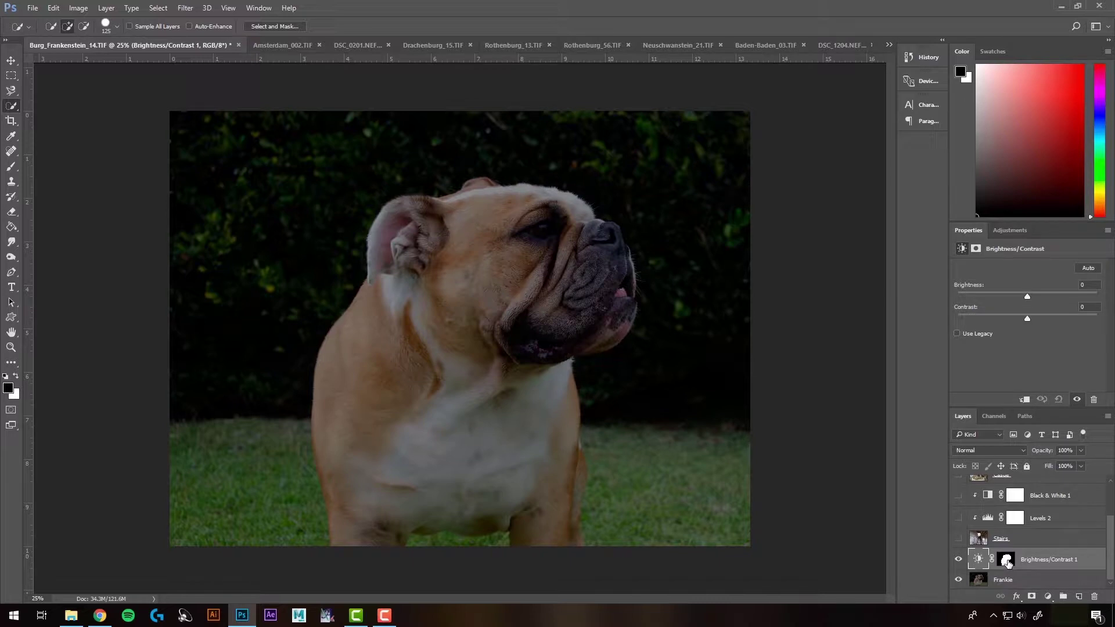
left_click(1007, 561)
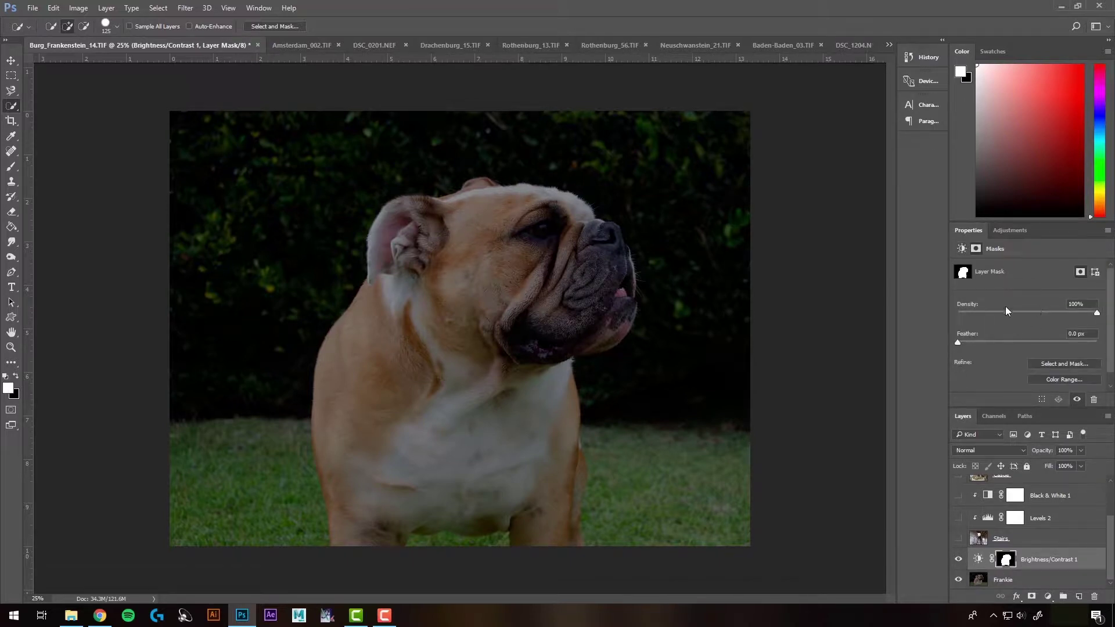
left_click(980, 561)
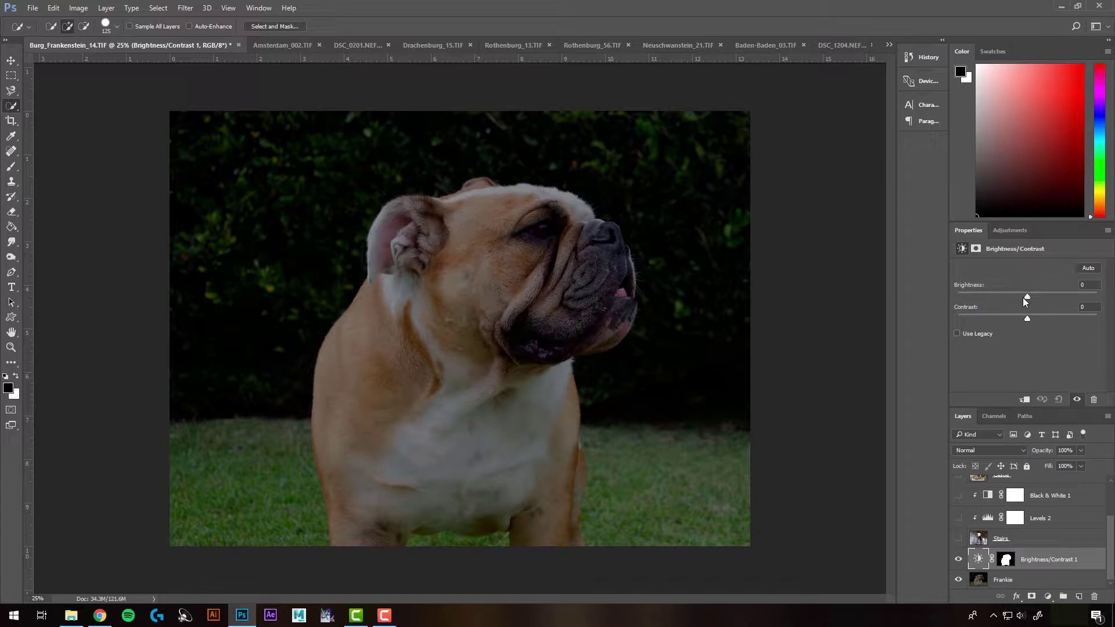
left_click_drag(1026, 296, 1064, 296)
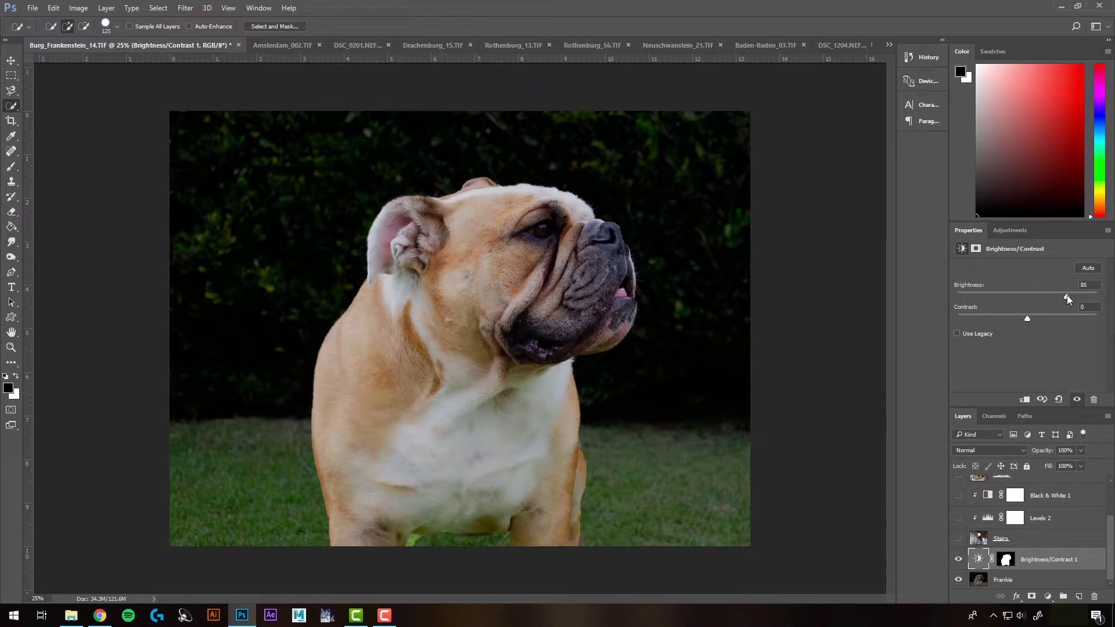
Step: Set the contrast of the bulldog's Brightness/Contrast adjustment to 53 and toggle the adjustment's visibility to compare the result
left_click_drag(1049, 318, 1078, 313)
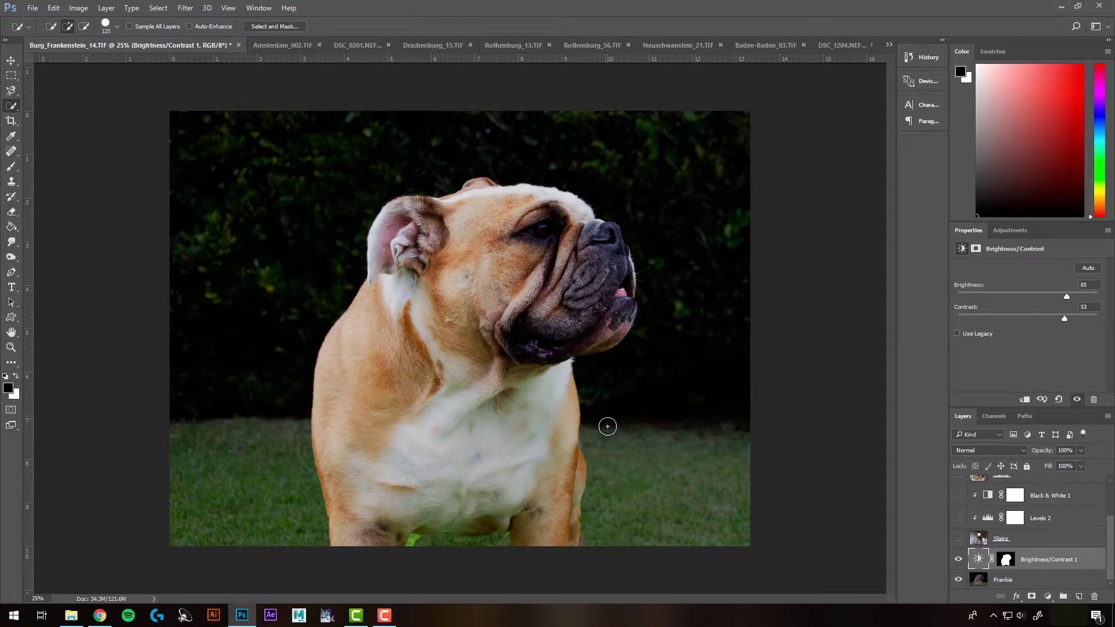
left_click(959, 559)
left_click(959, 559)
left_click(959, 560)
left_click(959, 559)
Step: Paint the grass between the bulldog's legs out of the adjustment's mask in black at 100% brush opacity, and raise the mask's feather
left_click(1007, 560)
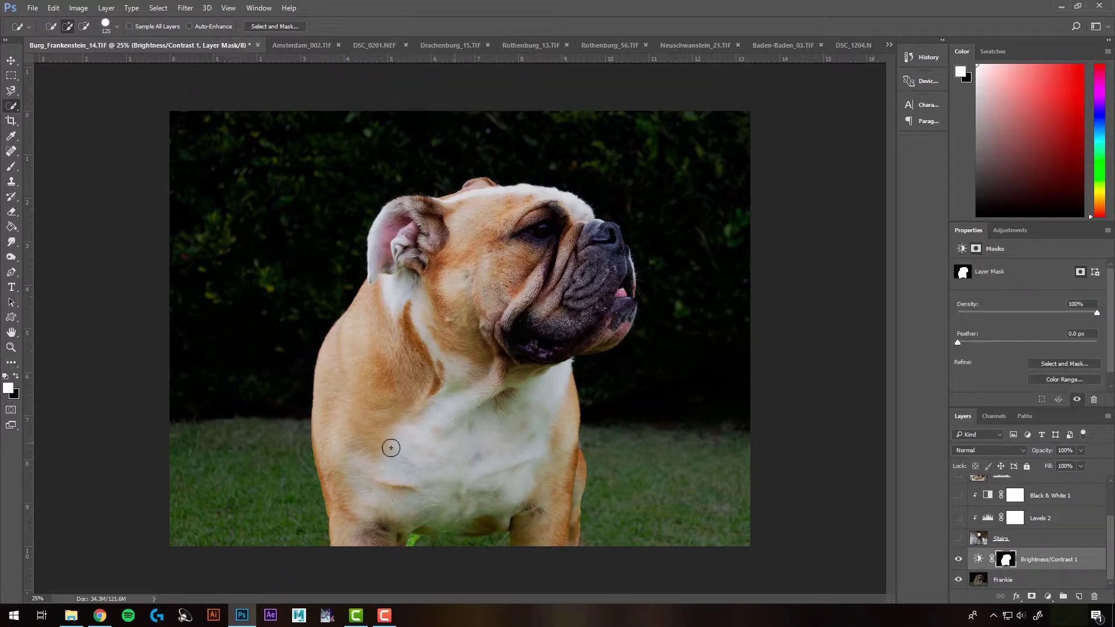
mouse_move(416, 543)
left_mouse_down()
mouse_move(416, 532)
mouse_move(450, 543)
mouse_move(437, 536)
left_mouse_up()
left_click(11, 168)
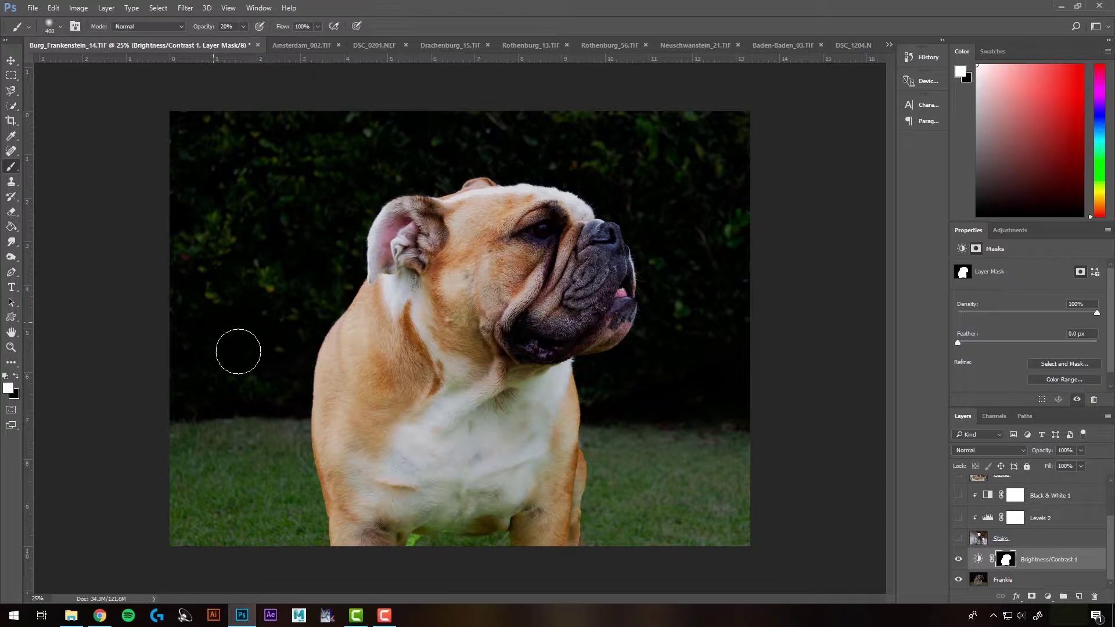
left_click(16, 377)
mouse_move(409, 541)
left_mouse_down()
mouse_move(439, 542)
mouse_move(412, 545)
left_mouse_up()
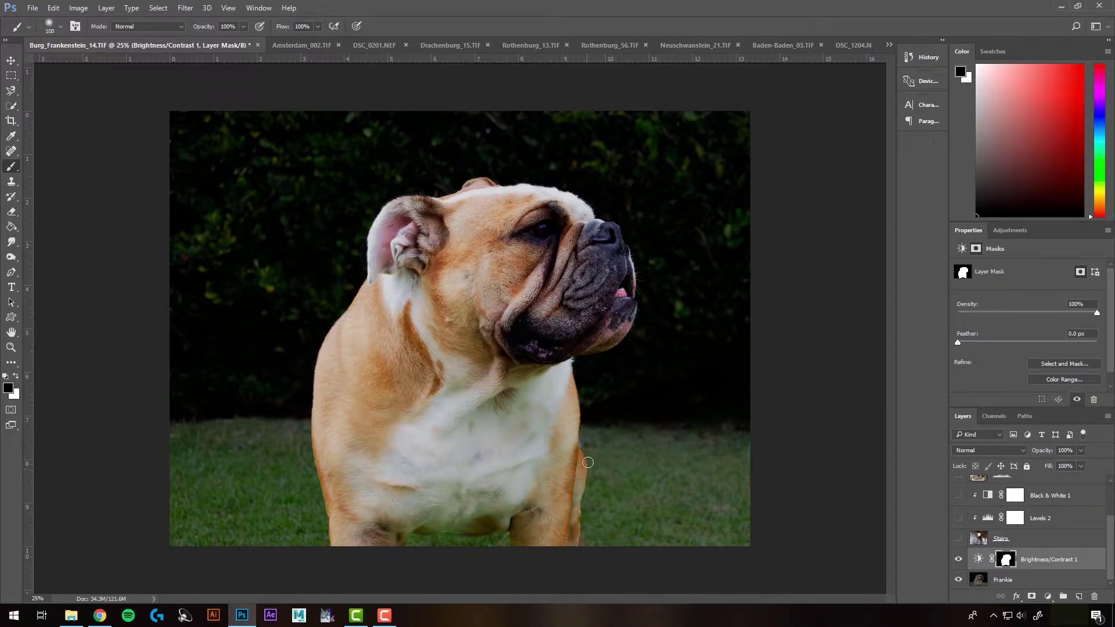
left_click_drag(958, 343, 999, 343)
Step: Open the Amsterdam_002.TIF document and temporarily disable the Amsterdam Canal layer mask to view the original sky, re-enabling it after the check
left_click(301, 46)
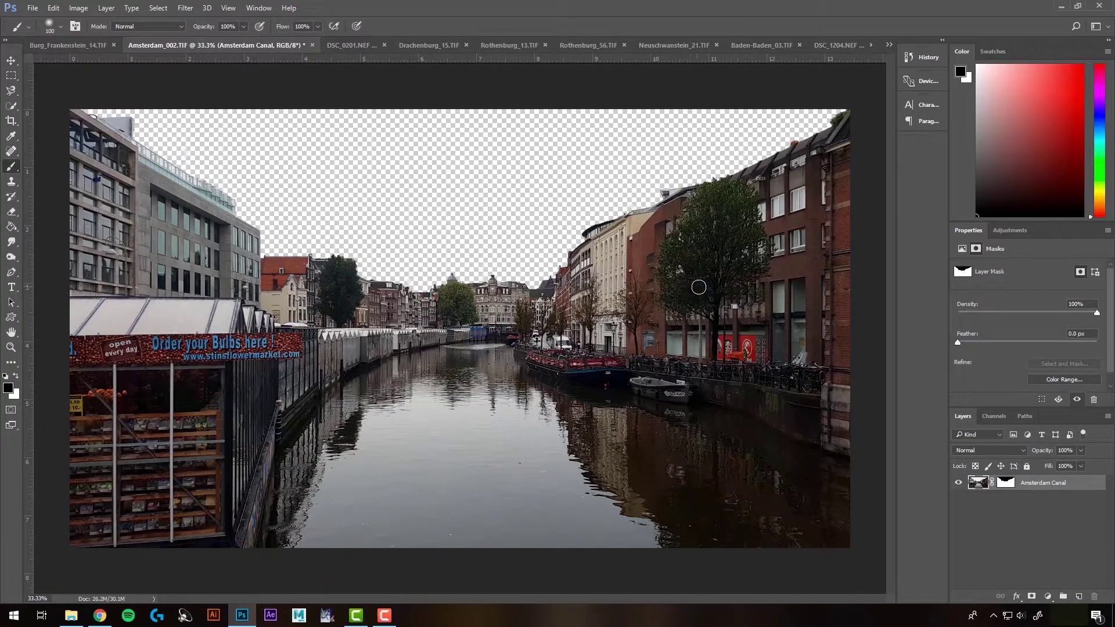
right_click(1006, 483)
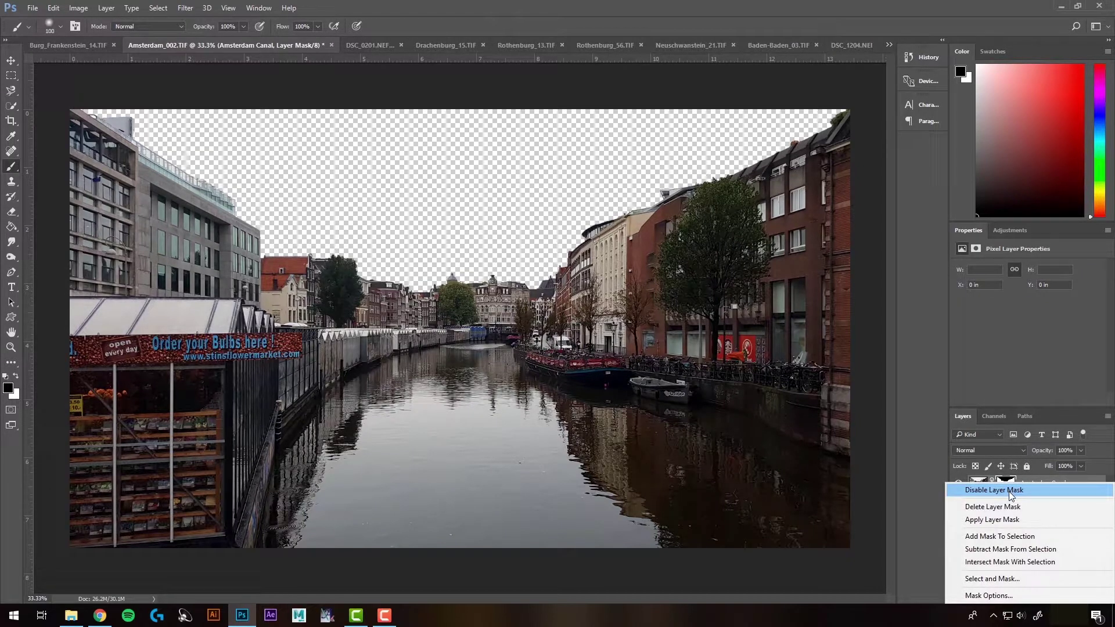
left_click(1009, 492)
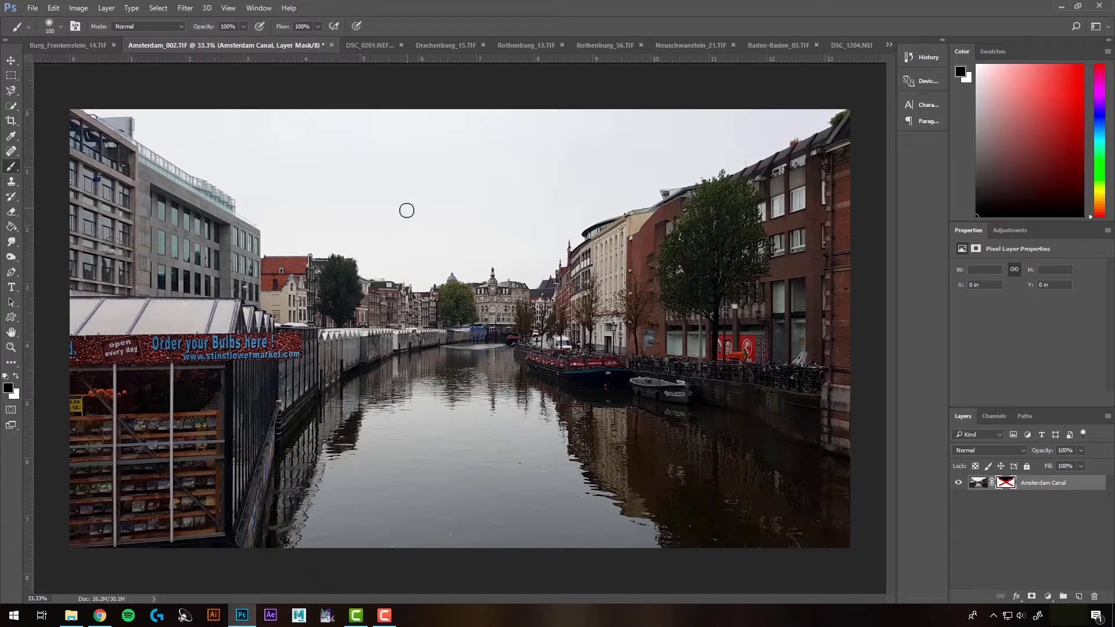
right_click(1006, 488)
left_click(991, 369)
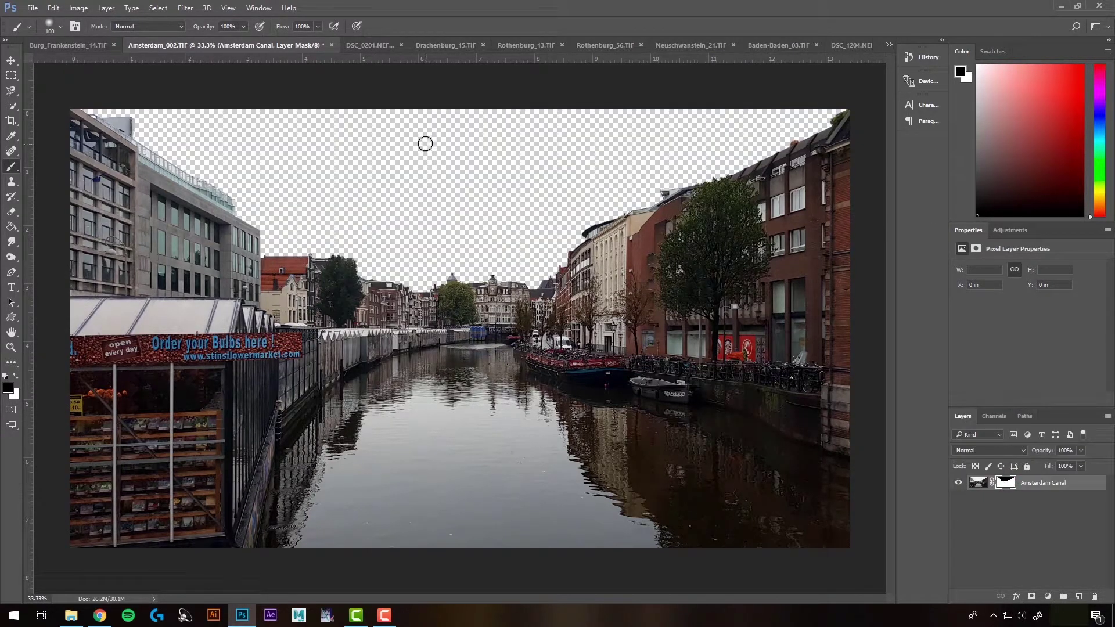
Step: Copy the Hawaii Sky layer from DSC_0201.NEF into the Amsterdam_002.TIF document with the Move tool
left_click(371, 43)
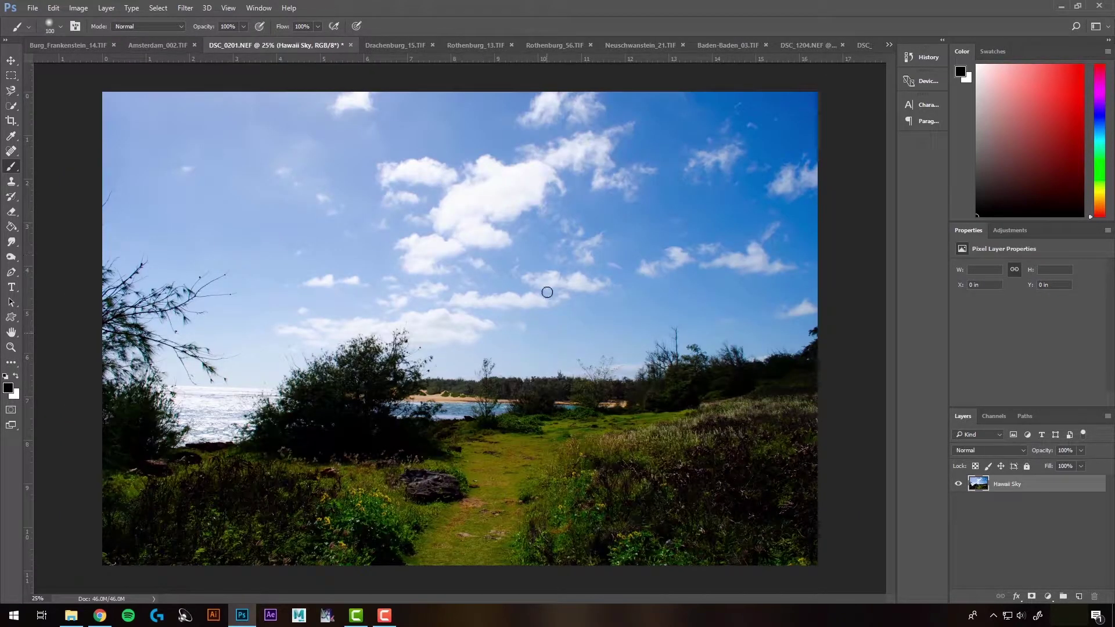
left_click(7, 62)
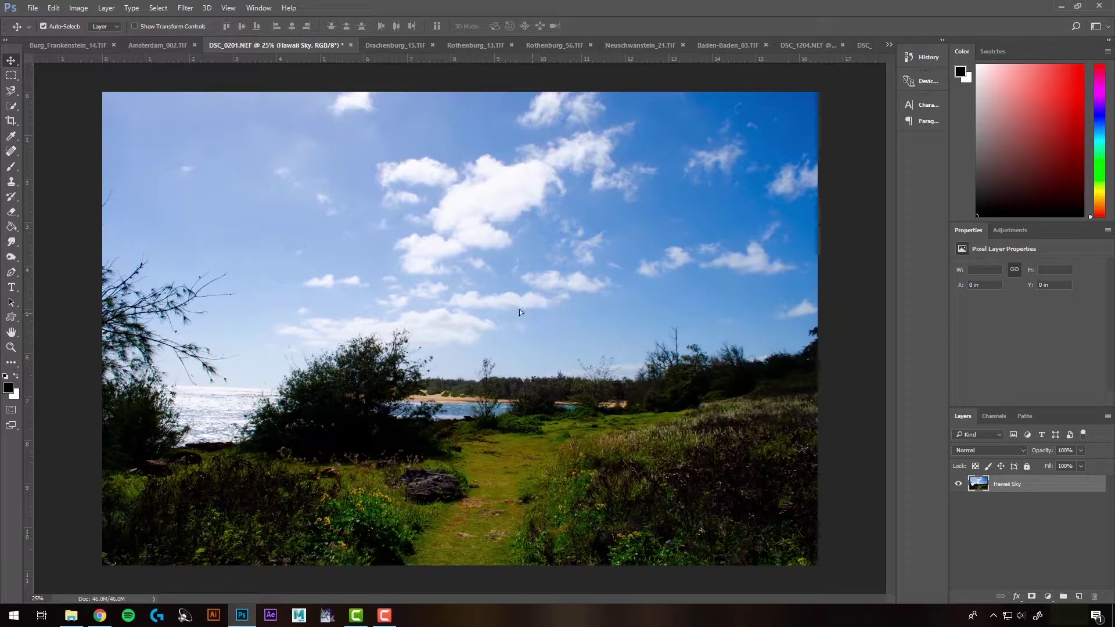
left_click_drag(519, 312, 505, 268)
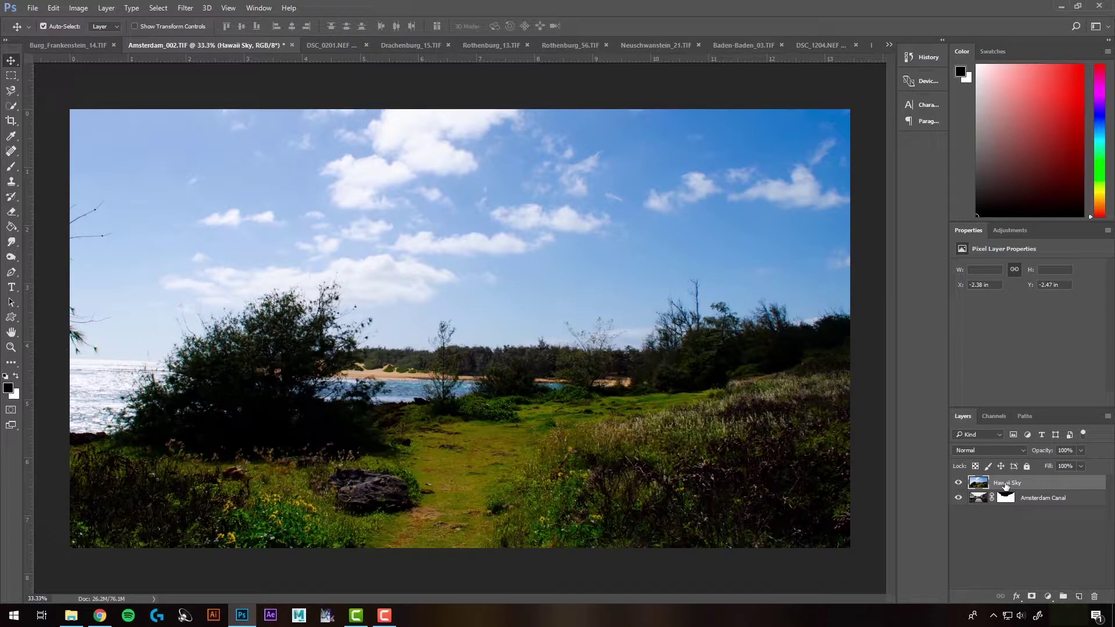
Step: Place the Hawaii Sky layer below Amsterdam Canal, reposition the clouds behind the buildings, and toggle the sky's visibility to compare
left_click_drag(1006, 484, 1012, 510)
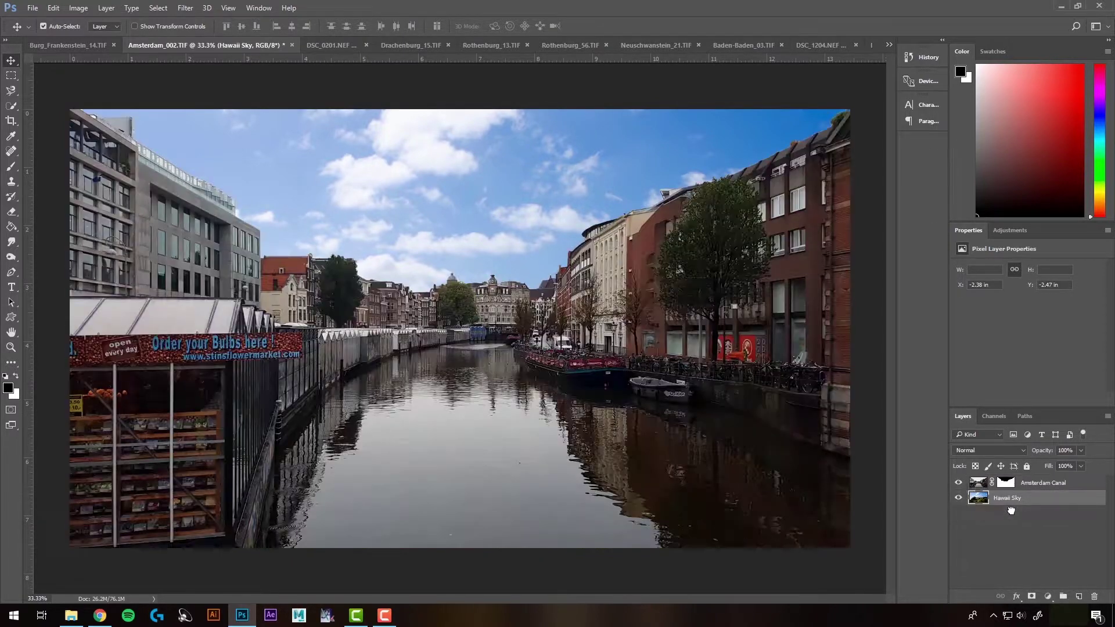
mouse_move(514, 233)
left_mouse_down()
mouse_move(508, 213)
mouse_move(533, 133)
mouse_move(622, 168)
mouse_move(534, 119)
mouse_move(546, 201)
mouse_move(528, 242)
mouse_move(530, 229)
mouse_move(513, 229)
left_mouse_up()
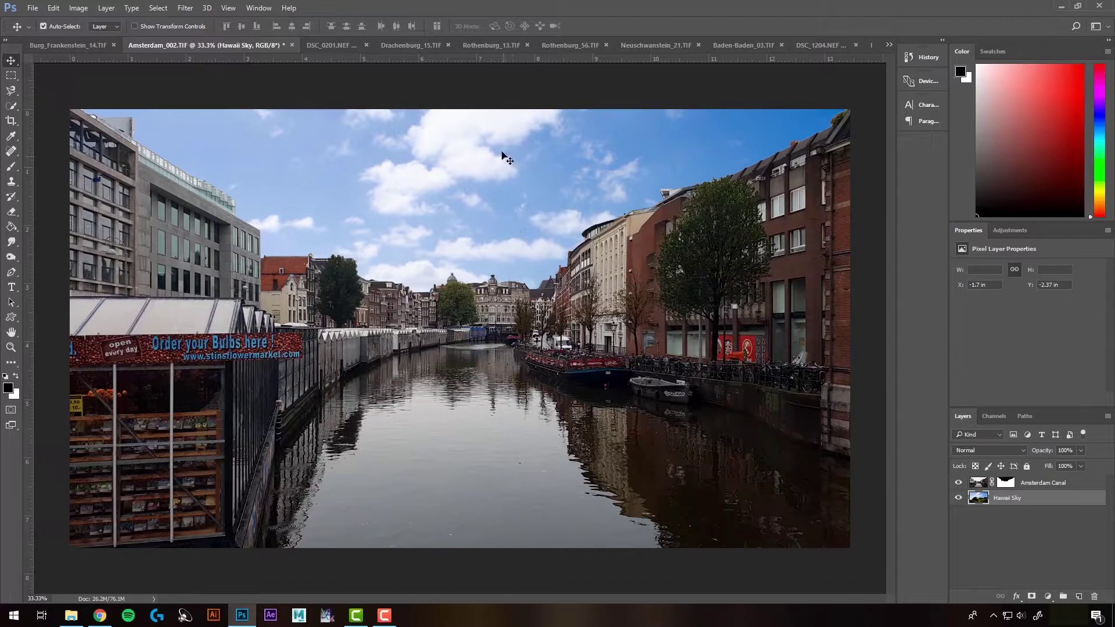
left_click(959, 499)
left_click(959, 499)
Step: Add a Photo Filter adjustment layer clipped to the Amsterdam Canal layer and try a warming density of 84%
left_click(1015, 487)
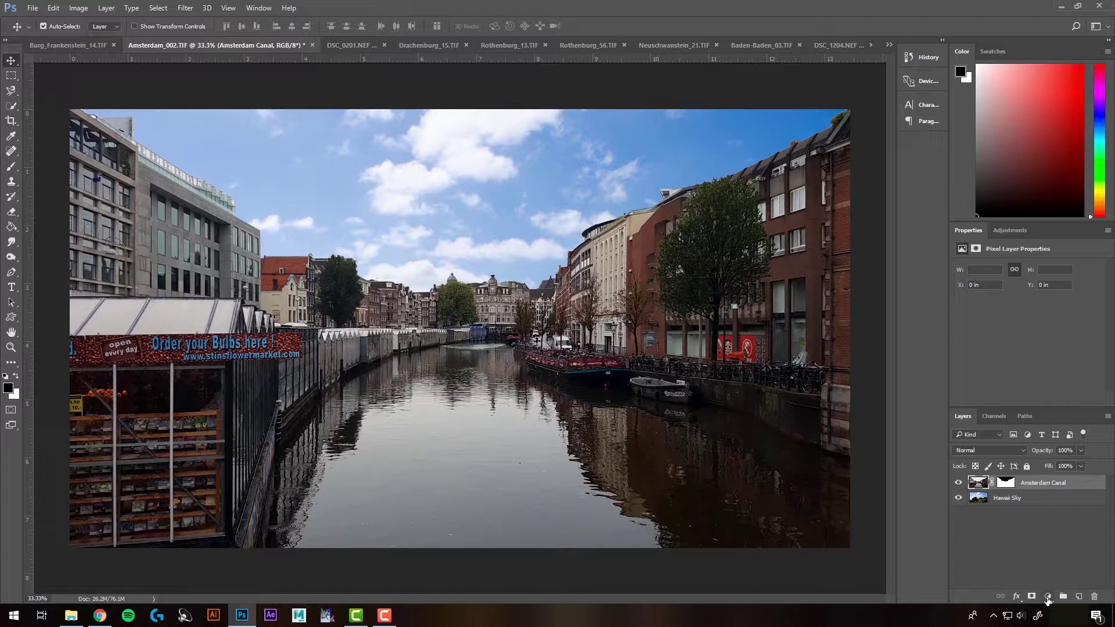
left_click(1047, 596)
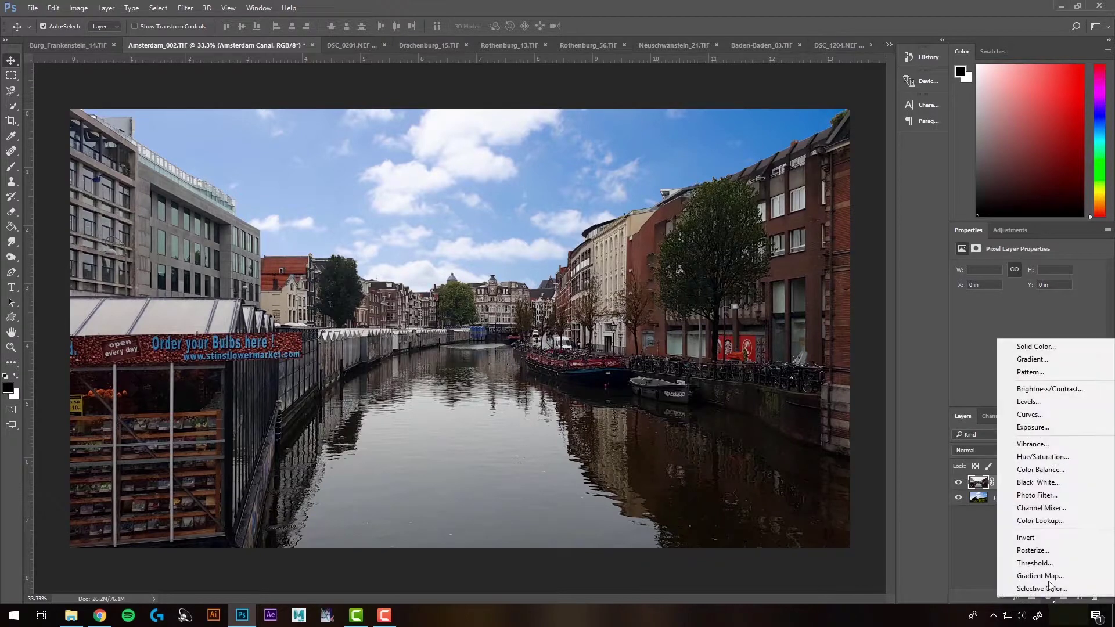
left_click(1058, 496)
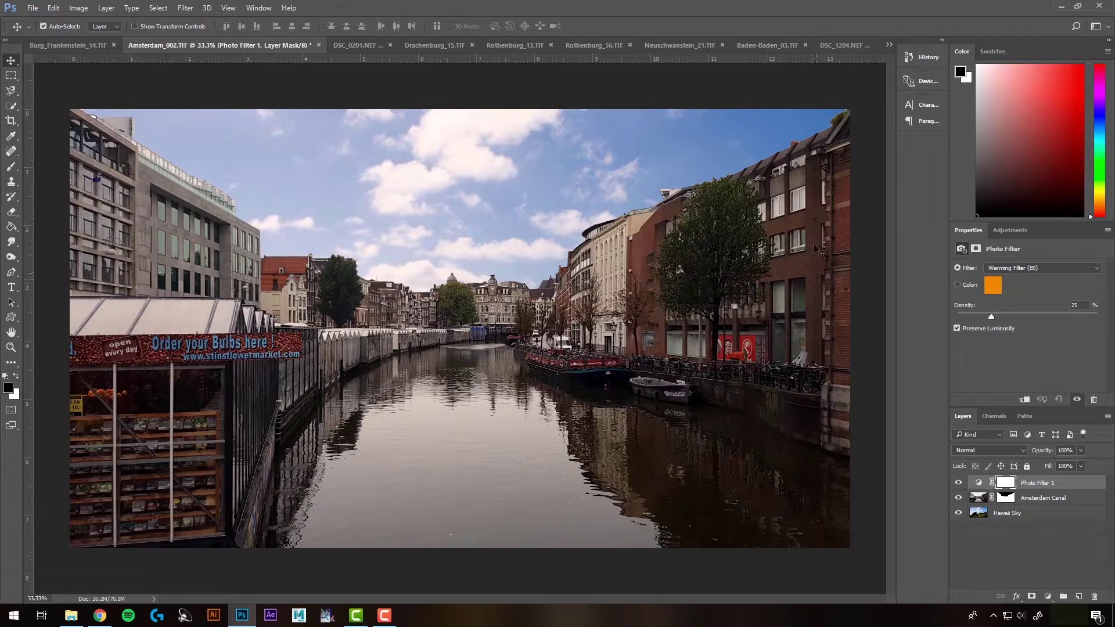
left_click(1029, 488, "alt")
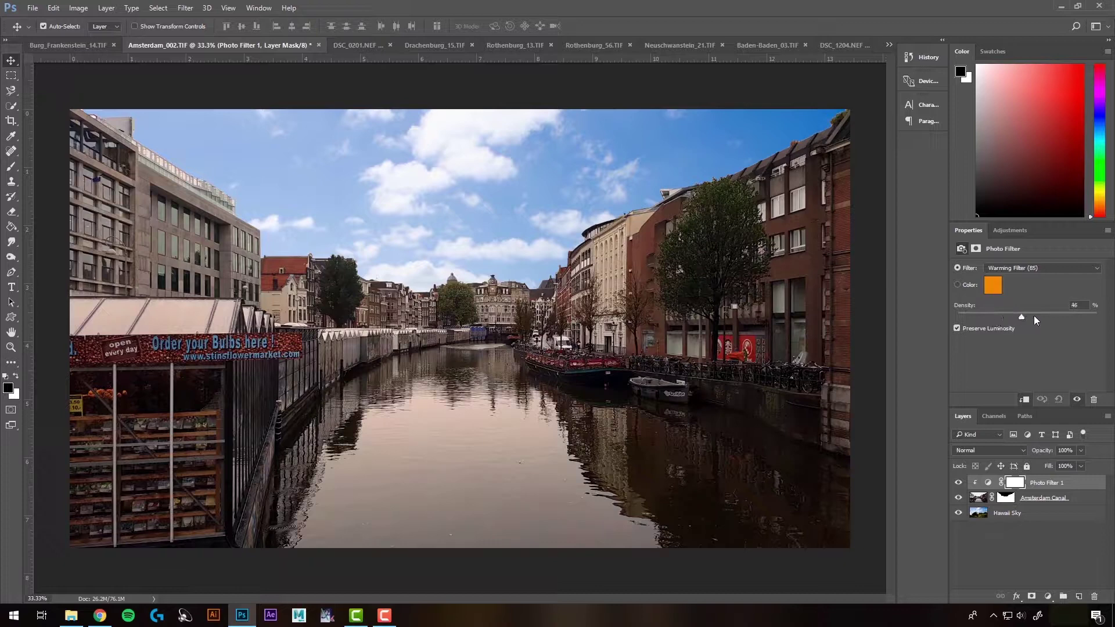
left_click_drag(1073, 315, 1075, 315)
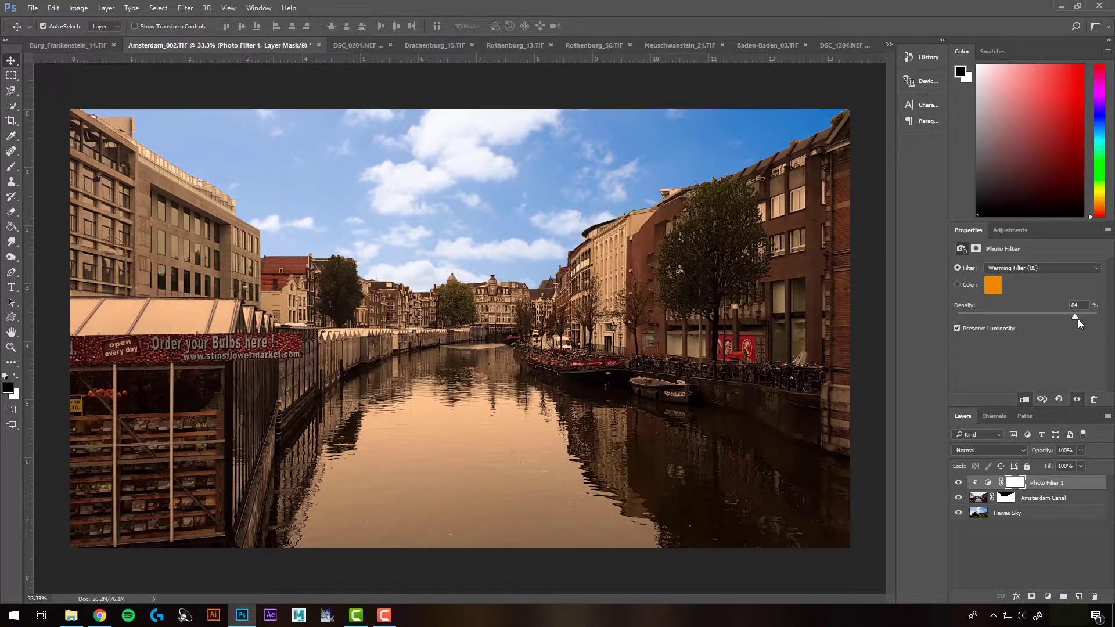
left_click_drag(1059, 318, 1034, 317)
Step: Change the photo filter to Cooling Filter (80) at 27% density and toggle its visibility to compare
left_click(1040, 268)
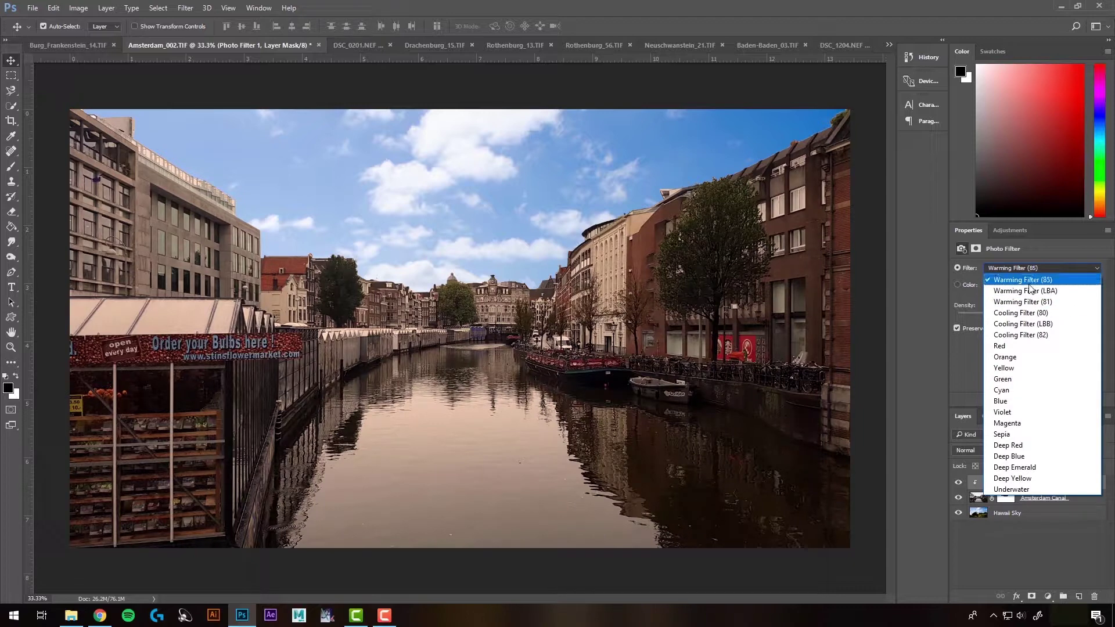
left_click(1024, 313)
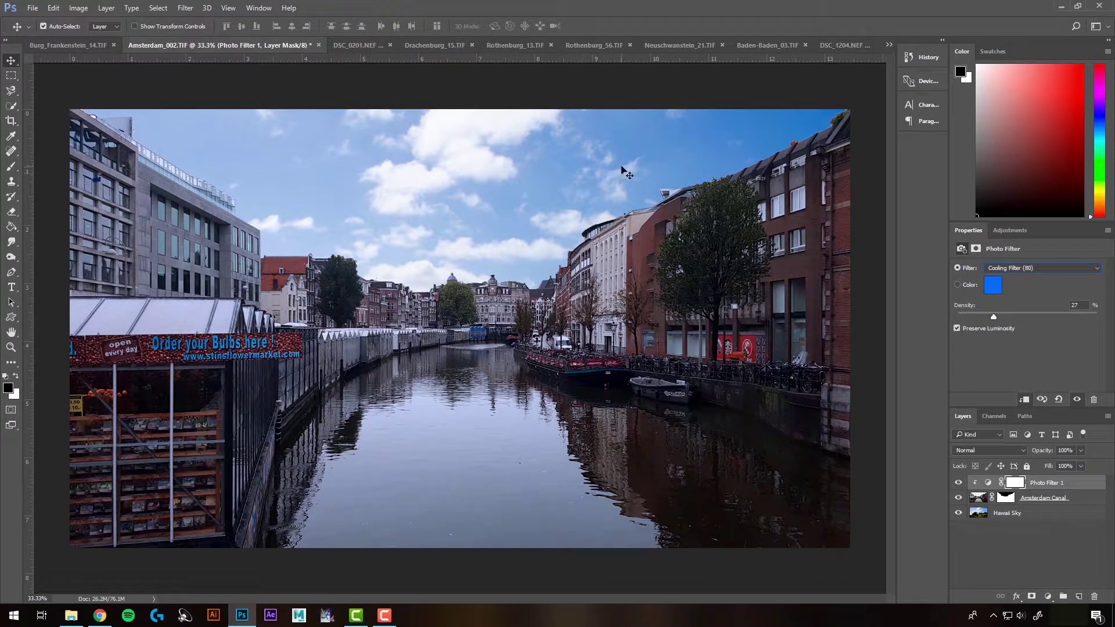
left_click(959, 484)
left_click(959, 483)
left_click(959, 483)
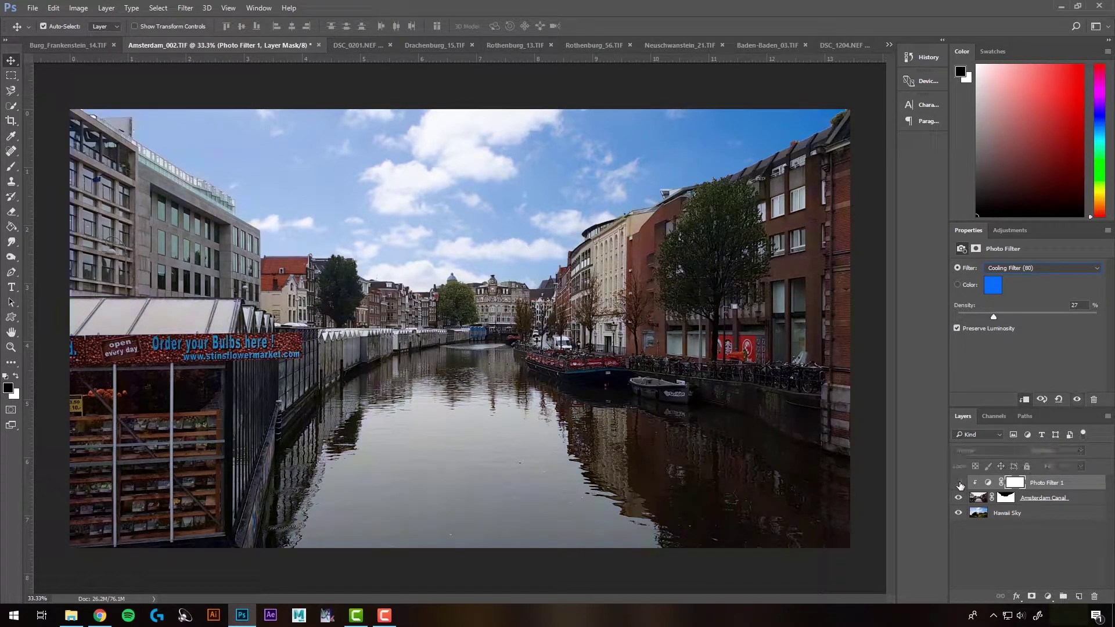
left_click(959, 483)
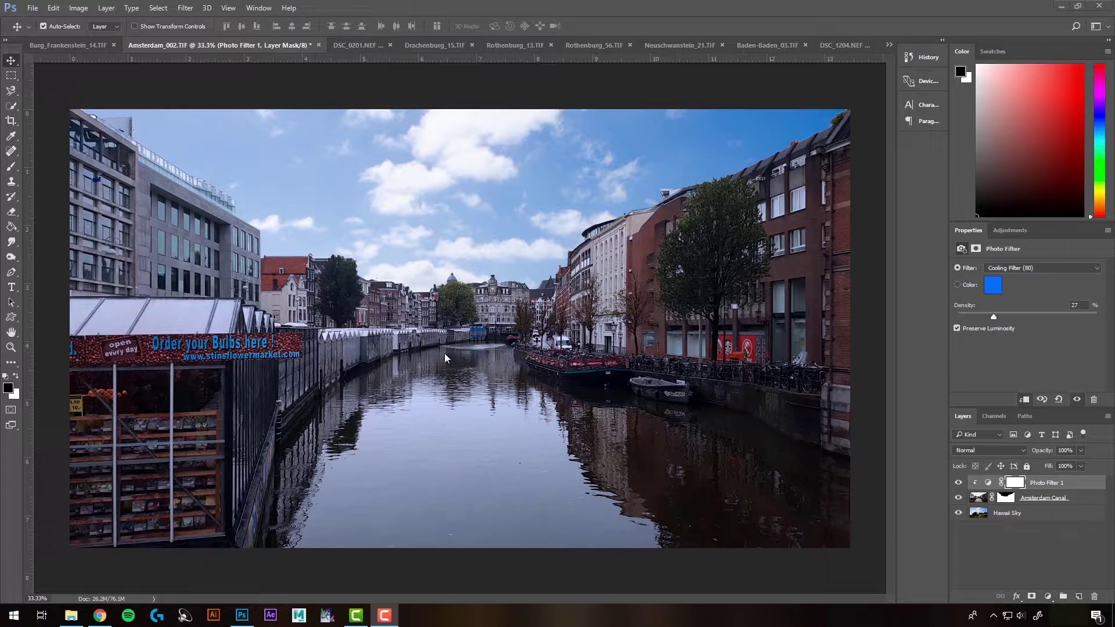
Step: Duplicate the Hawaii Sky layer and move the copy above the Photo Filter adjustment to the top of the layer stack
left_click(1004, 522)
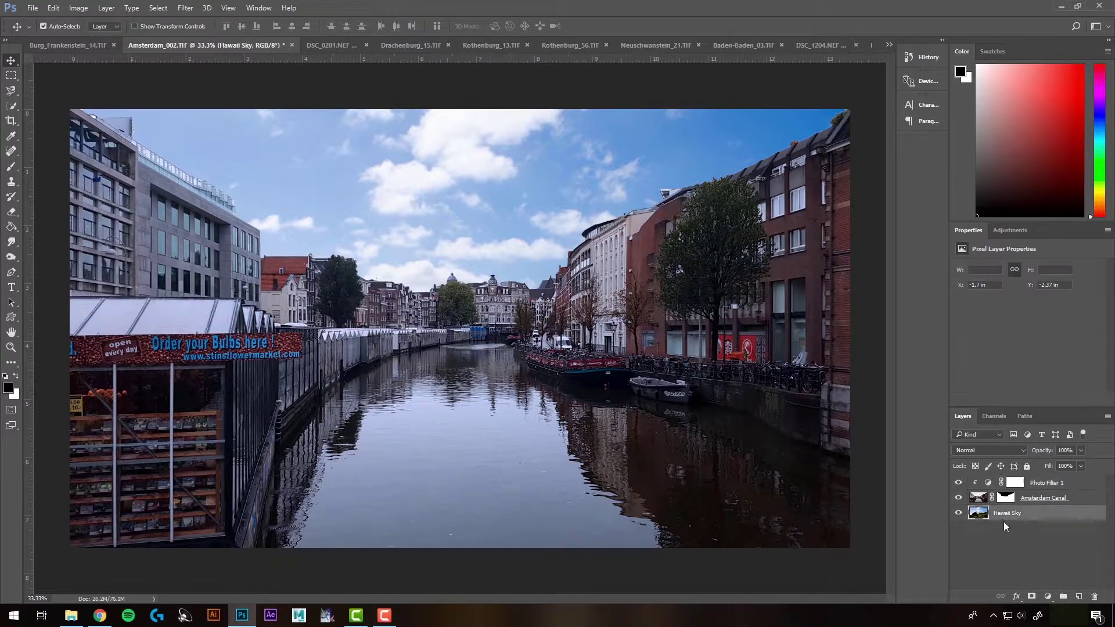
right_click(1007, 516)
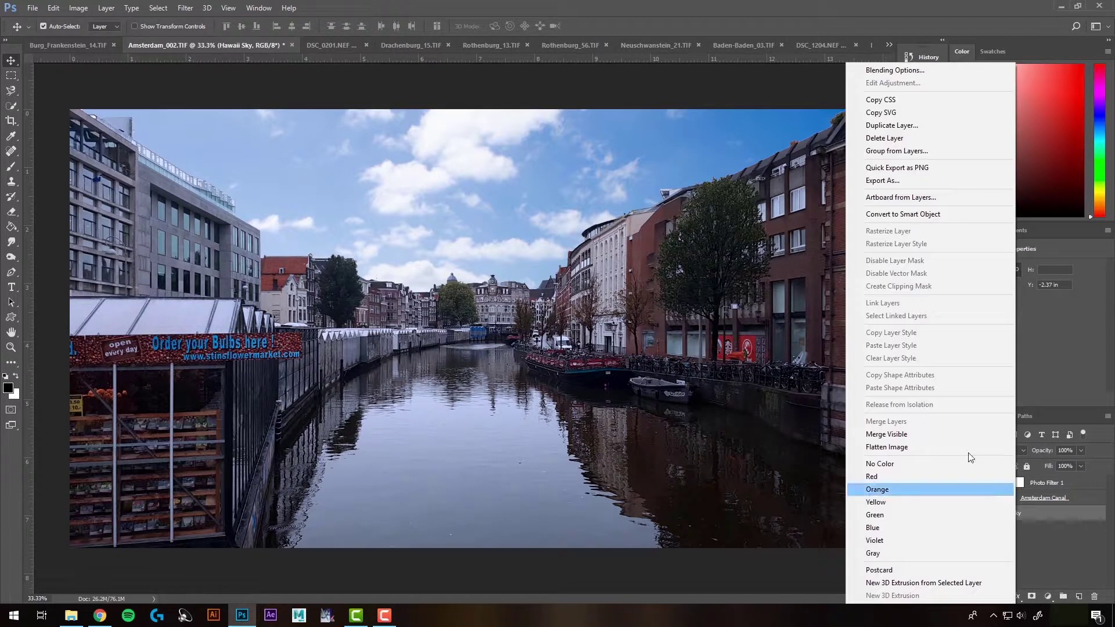
left_click(886, 126)
left_click(651, 186)
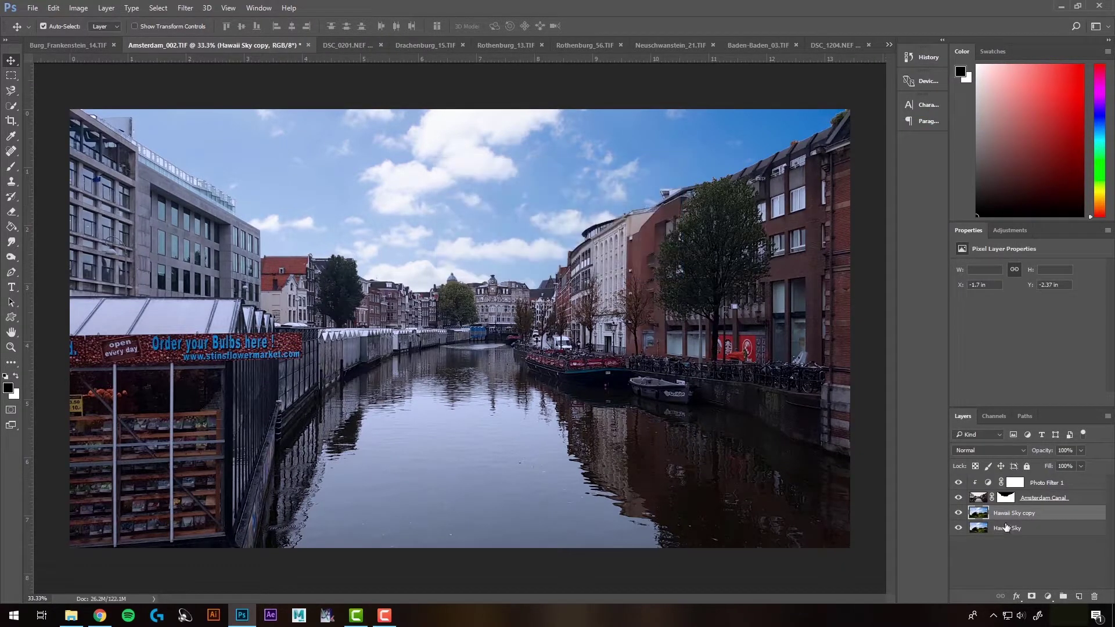
left_click_drag(1009, 518, 1005, 478)
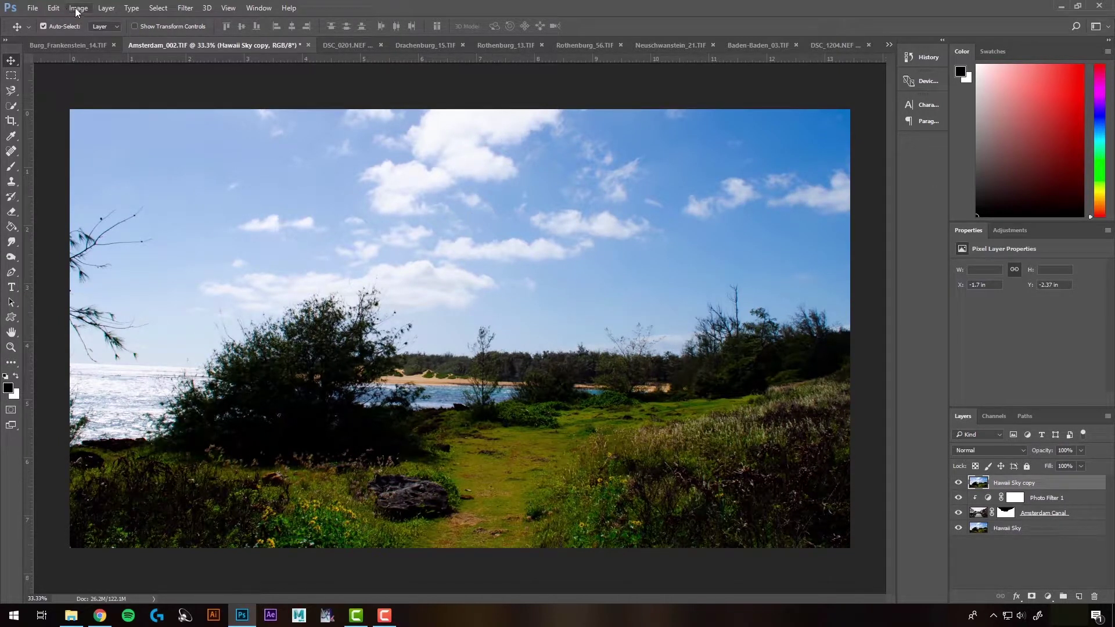
Step: Rotate the Hawaii Sky copy layer 180° and briefly hide it to check the canal water underneath
left_click(52, 10)
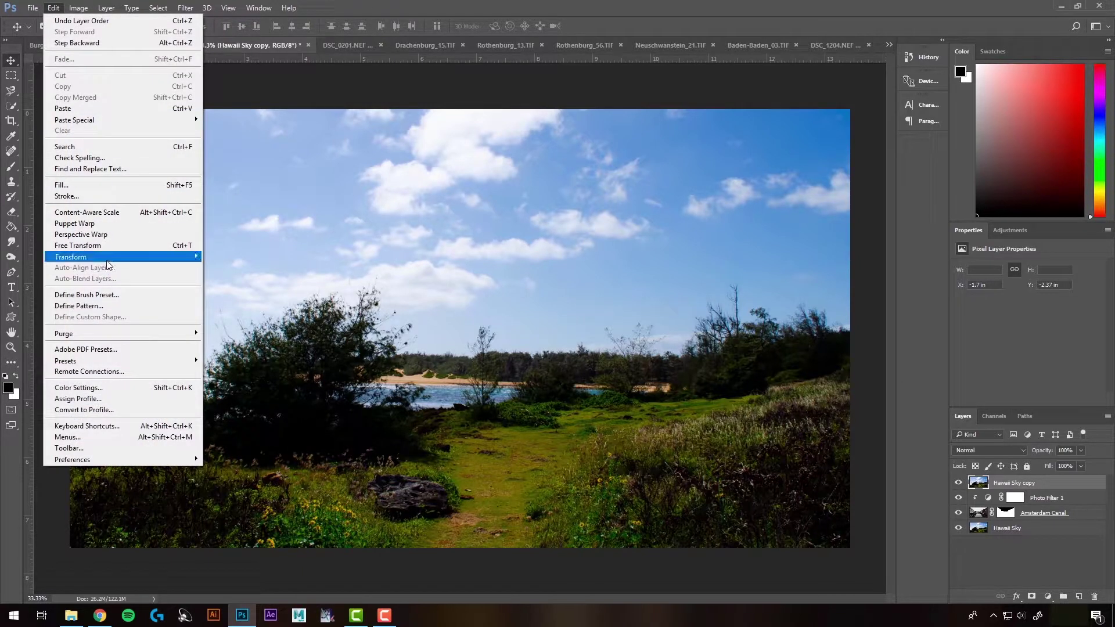
mouse_move(109, 261)
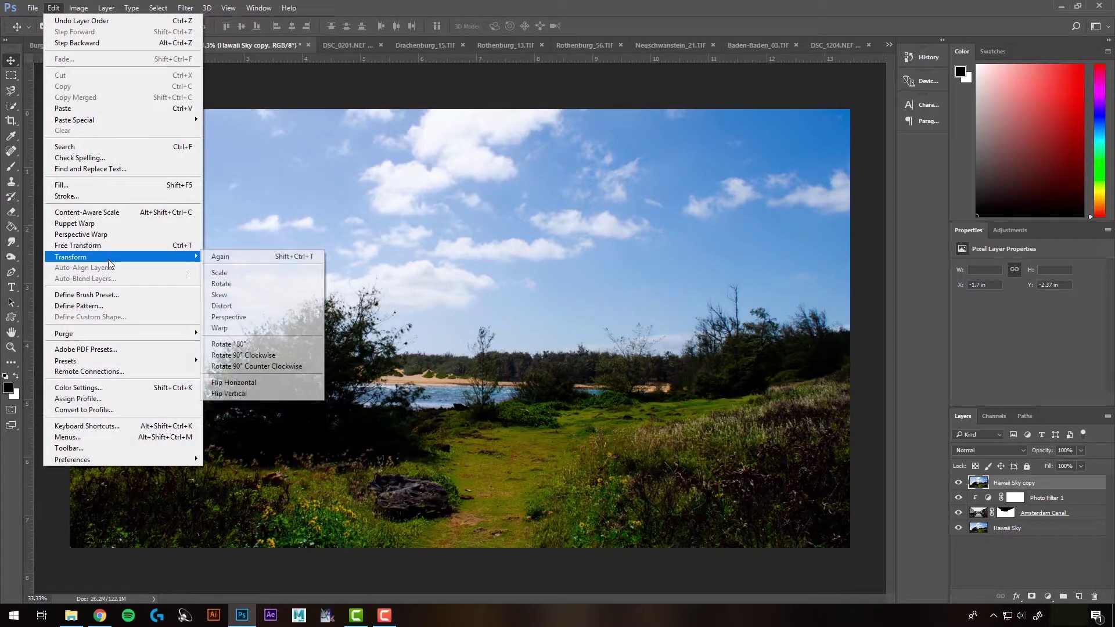
left_click(253, 394)
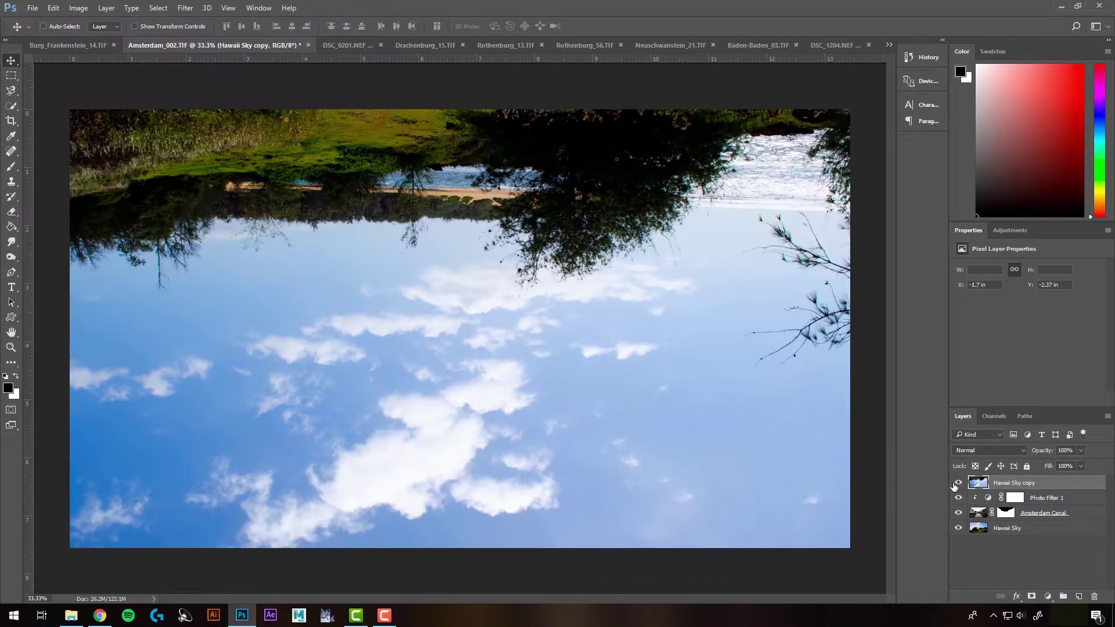
left_click(959, 483)
left_click(958, 483)
Step: Add a layer mask to the Hawaii Sky copy and paint out everything beyond the canal water with a soft black brush of size 900
left_click(1032, 597)
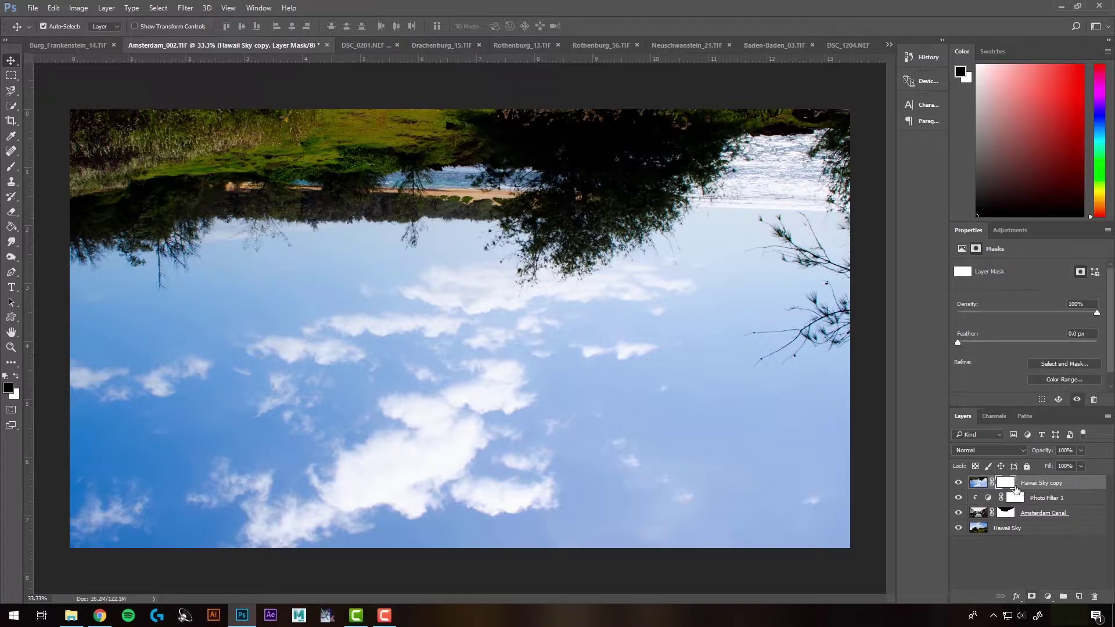
left_click(11, 166)
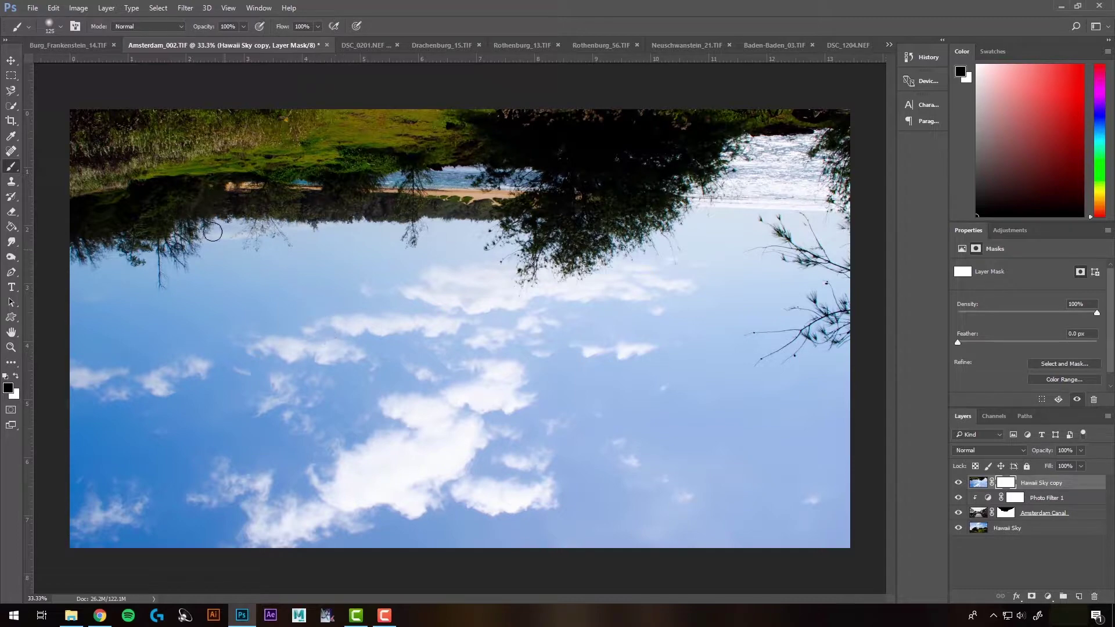
key("bracketright")
key("bracketright")
key("bracketright")
key("bracketright")
key("bracketright")
key("bracketright")
key("bracketright")
key("bracketright")
key("bracketright")
key("bracketright")
key("bracketright")
key("bracketright")
mouse_move(124, 138)
left_mouse_down()
mouse_move(410, 99)
mouse_move(801, 130)
mouse_move(790, 92)
mouse_move(804, 194)
mouse_move(668, 250)
mouse_move(365, 210)
mouse_move(174, 442)
mouse_move(99, 302)
mouse_move(89, 521)
left_mouse_up()
mouse_move(491, 194)
left_mouse_down()
mouse_move(440, 249)
mouse_move(821, 374)
mouse_move(846, 437)
mouse_move(668, 407)
mouse_move(535, 267)
mouse_move(419, 535)
left_mouse_up()
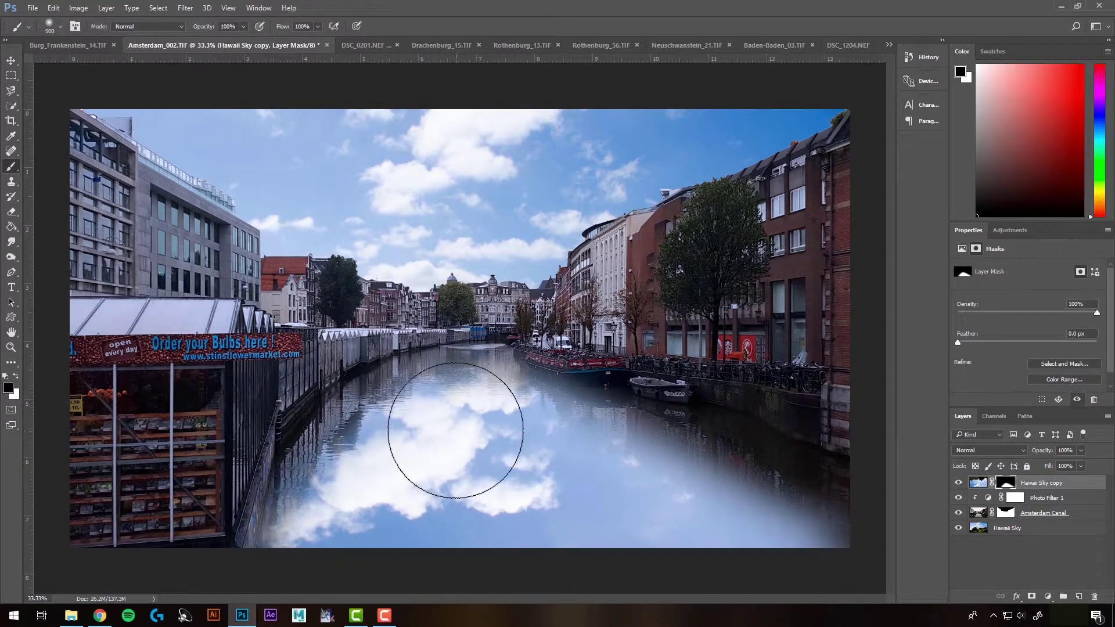
Step: Paint the sky reflection back along the canal's edges on the mask in white, starting with a brush of size 300
key("bracketleft")
key("bracketleft")
key("bracketleft")
key("bracketleft")
key("bracketleft")
key("bracketleft")
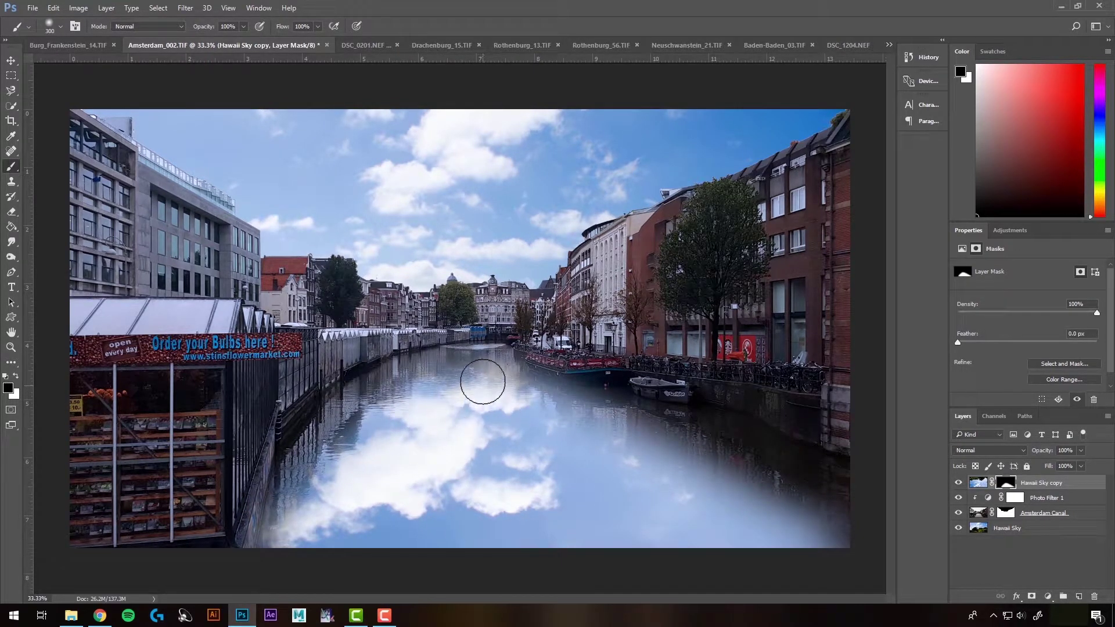
key("x")
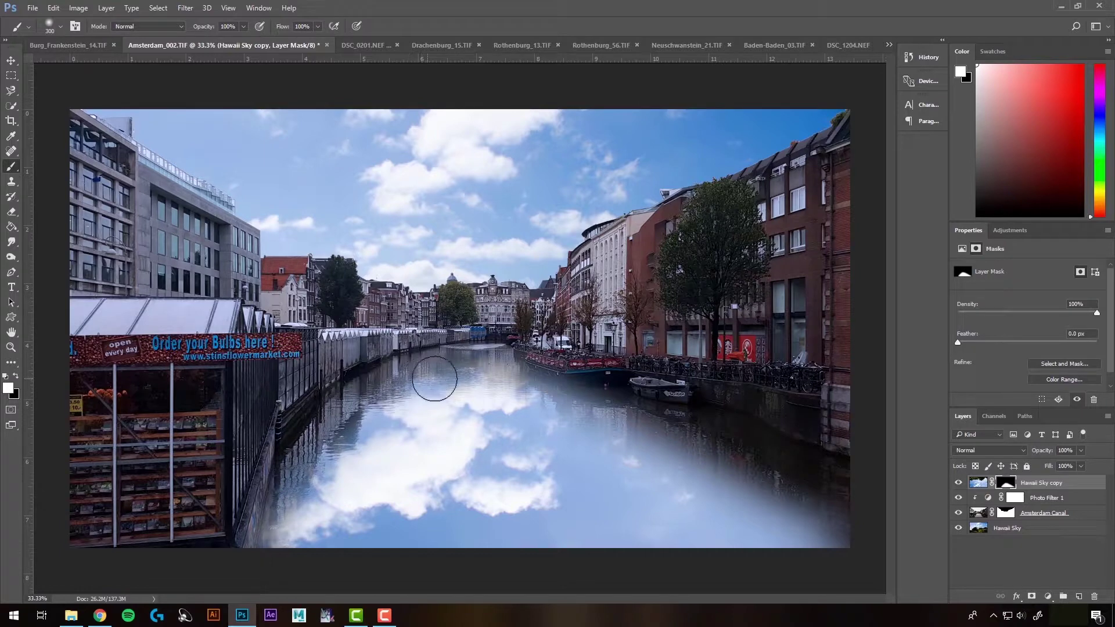
mouse_move(439, 371)
left_mouse_down()
mouse_move(380, 407)
mouse_move(390, 394)
mouse_move(334, 456)
mouse_move(356, 416)
mouse_move(340, 430)
mouse_move(313, 473)
mouse_move(300, 536)
mouse_move(517, 385)
mouse_move(467, 385)
mouse_move(472, 376)
mouse_move(488, 377)
mouse_move(456, 378)
mouse_move(566, 418)
mouse_move(747, 458)
mouse_move(854, 505)
mouse_move(732, 488)
mouse_move(821, 557)
left_mouse_up()
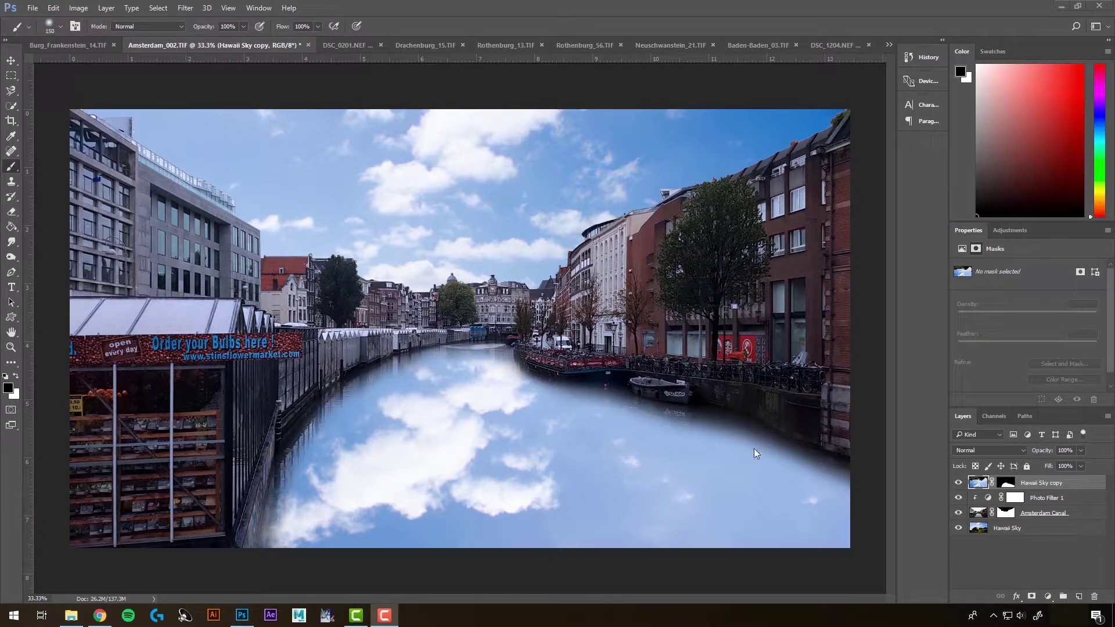
Step: Set the Hawaii Sky copy layer to Overlay blend mode at 54% opacity and compare the canal with it hidden and shown
left_click(1035, 482)
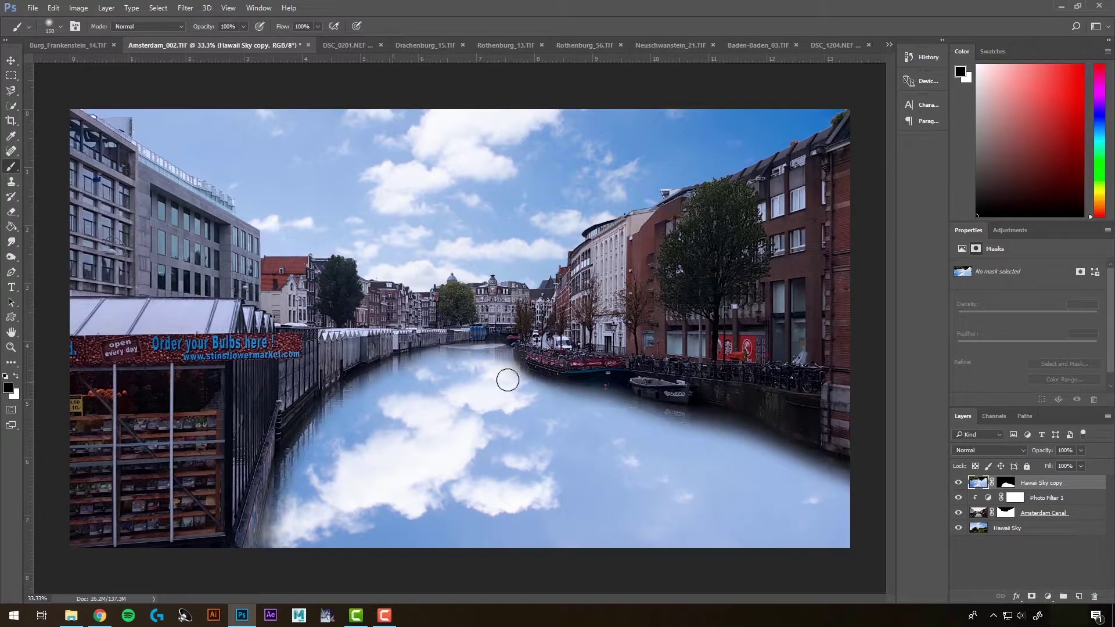
left_click(976, 450)
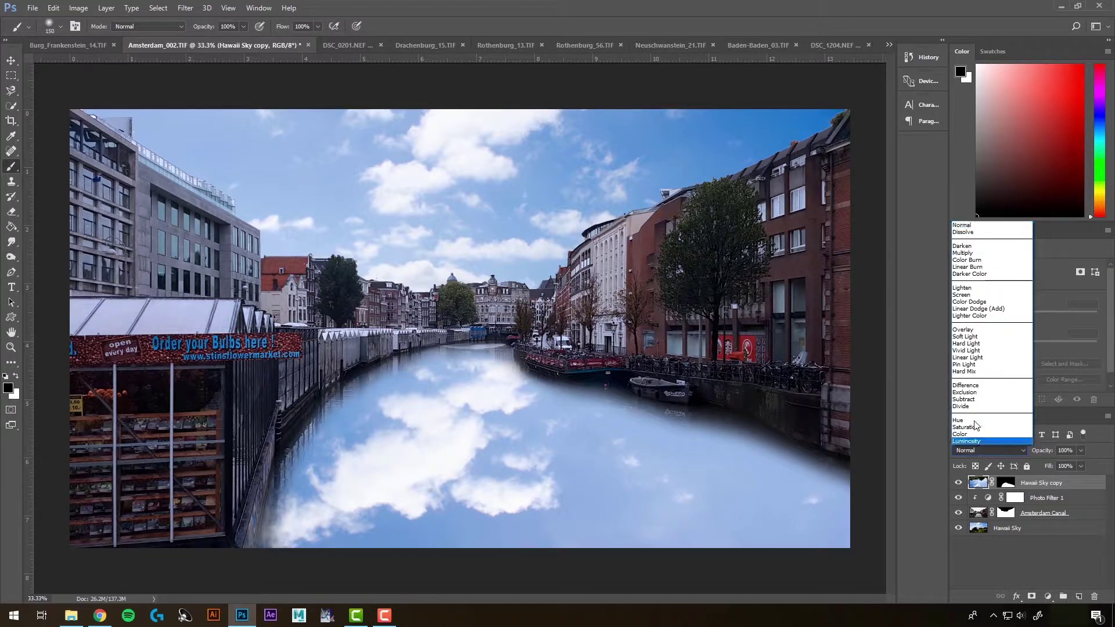
left_click(959, 329)
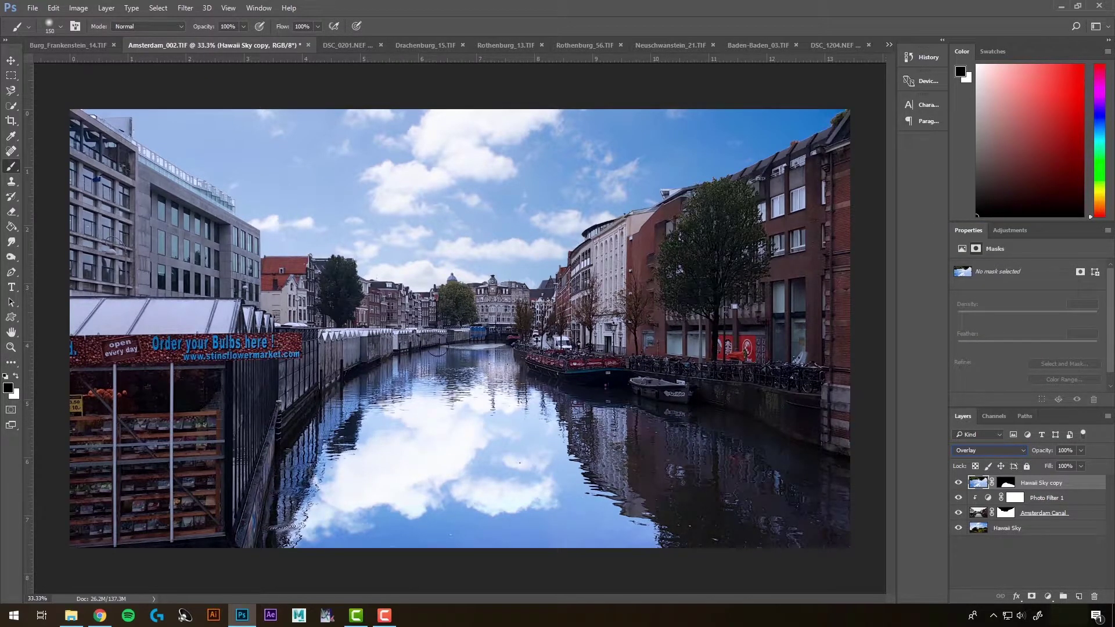
left_click(1081, 451)
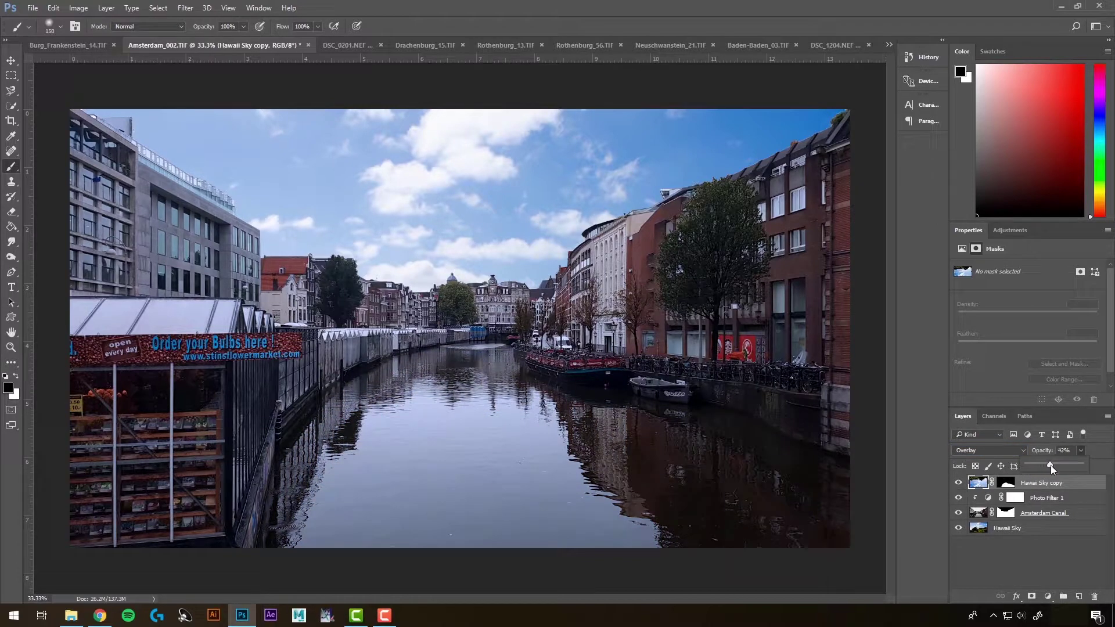
left_click_drag(1051, 465, 1107, 467)
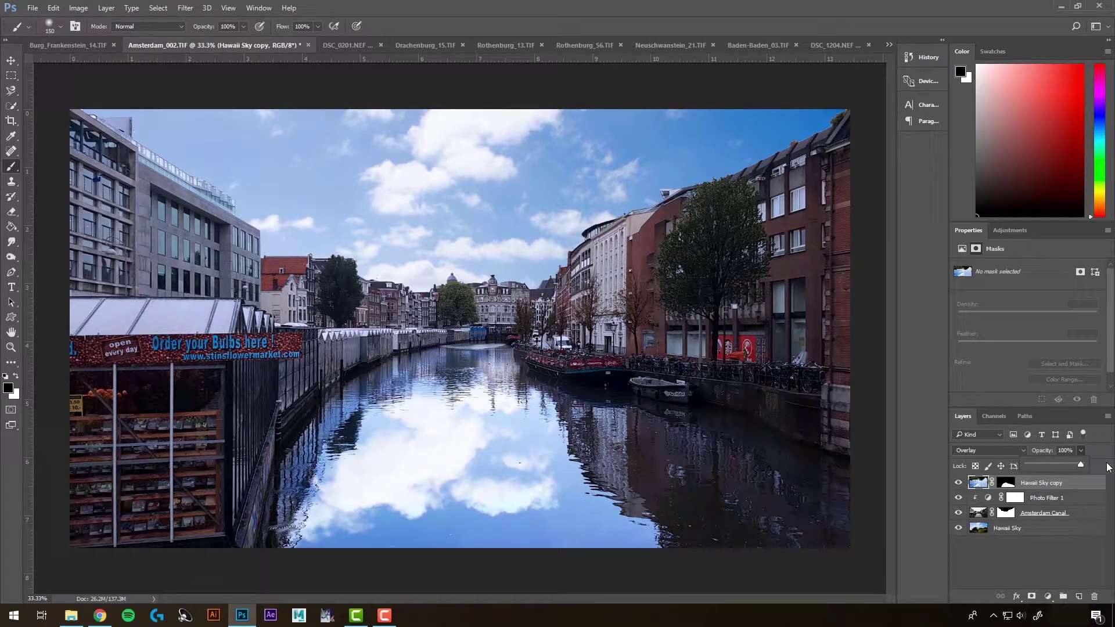
left_click_drag(1061, 469, 1061, 469)
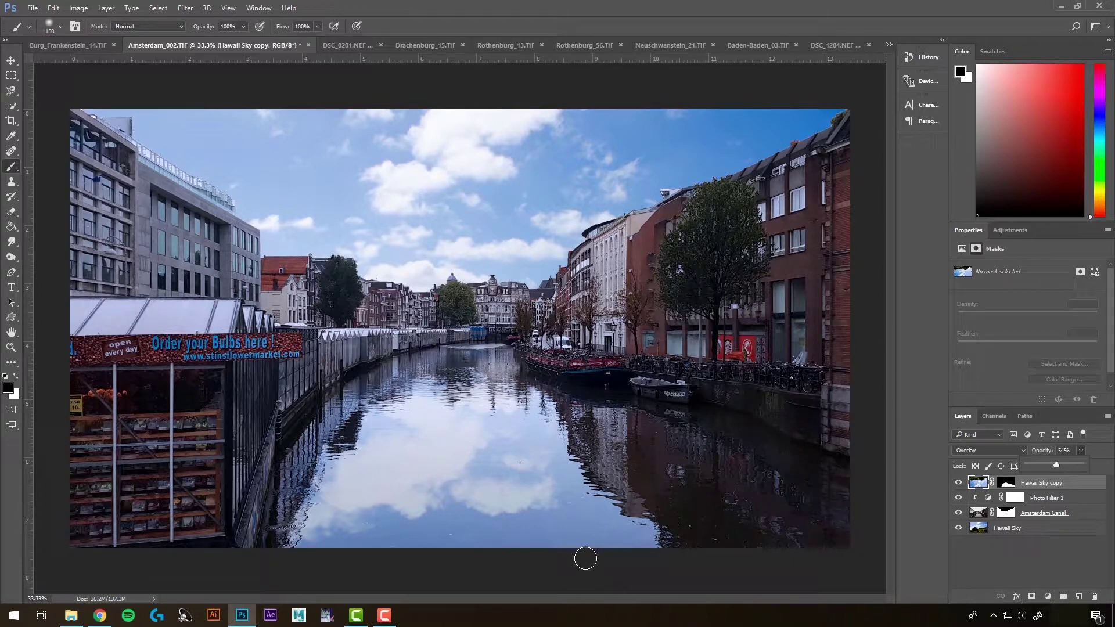
left_click(958, 484)
left_click(958, 483)
left_click(996, 564)
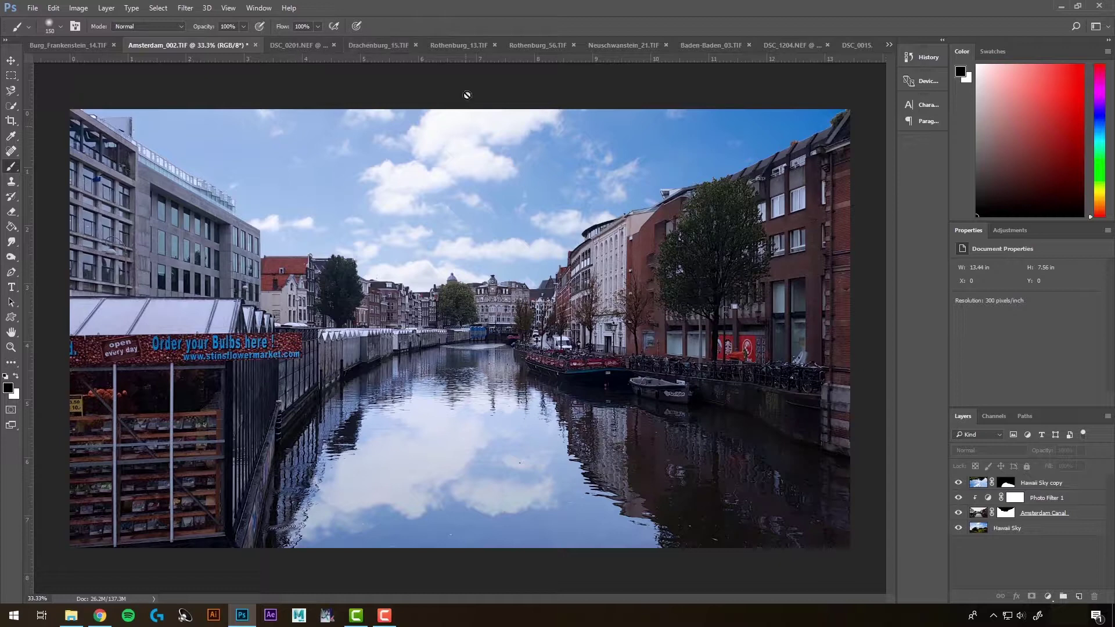
Step: Bring the masked House layer from Rothenburg_13.TIF into Rothenburg_56.TIF, placing it along the left side of the Houses image
left_click(456, 46)
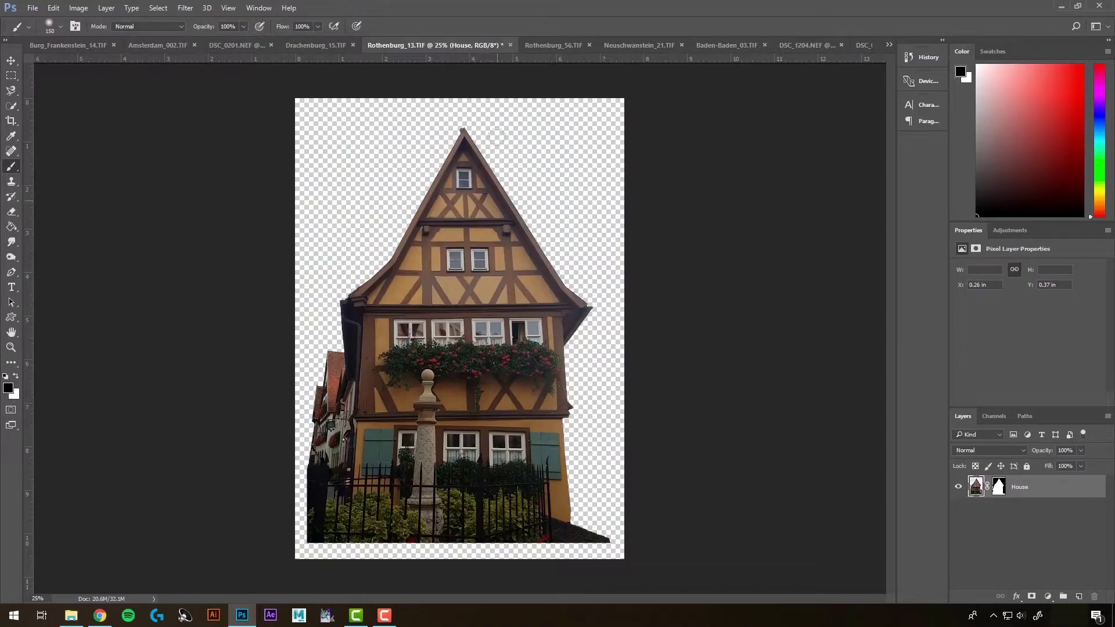
left_click(564, 44)
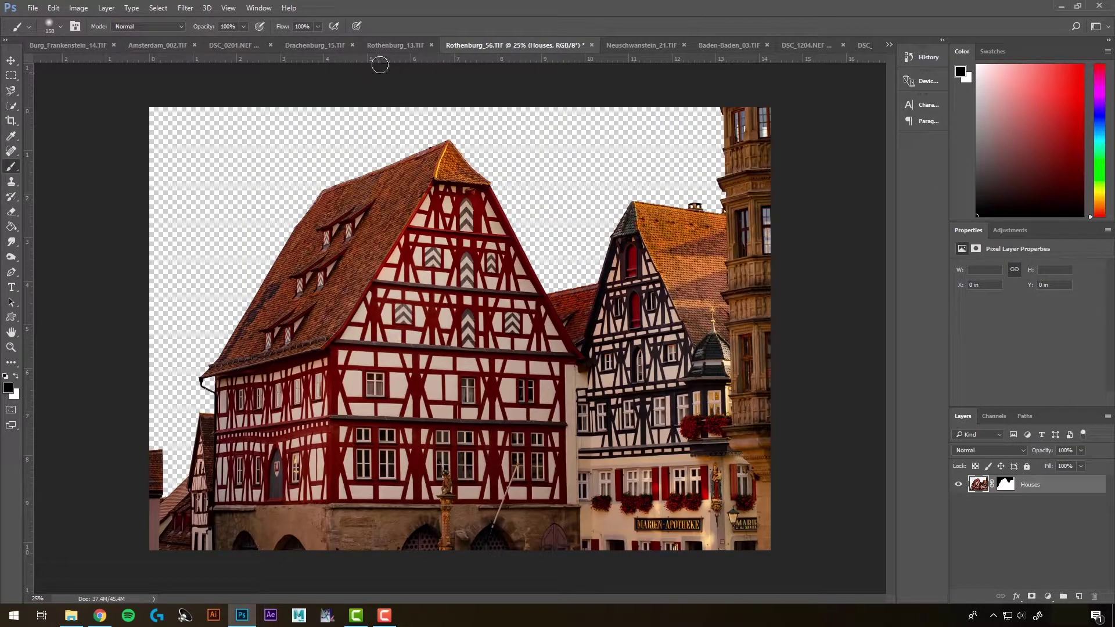
left_click(395, 45)
left_click(552, 46)
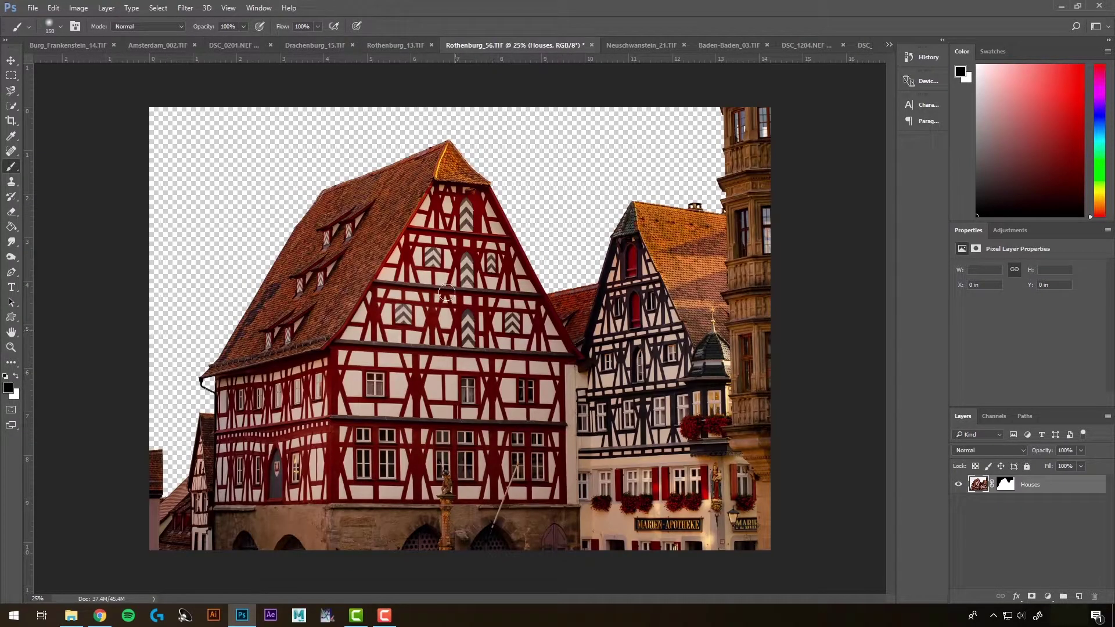
key("v")
left_click(392, 45)
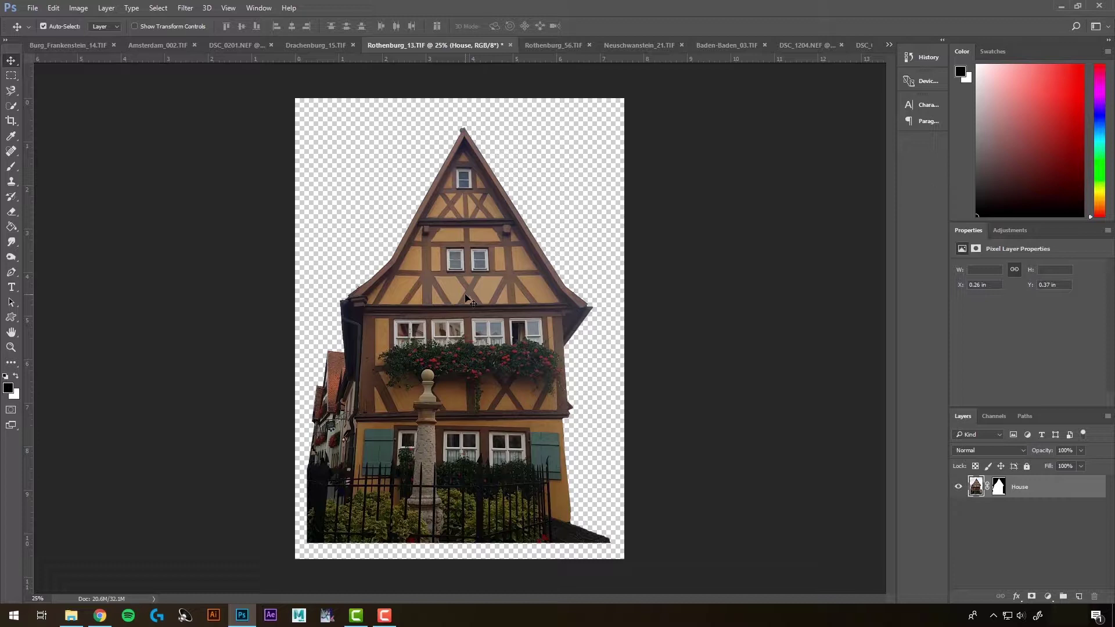
left_click_drag(487, 297, 269, 341)
Step: Bring the Winter Sky from DSC_1204.NEF into Rothenburg_56.TIF and place it at the bottom of the layer stack
left_click(806, 45)
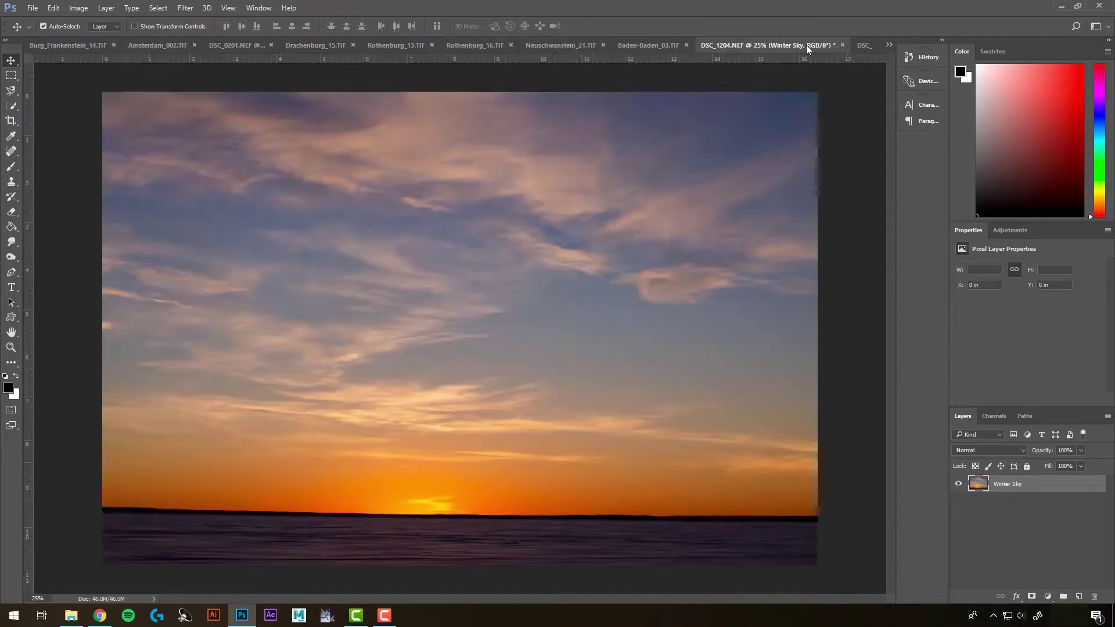
left_click(654, 44)
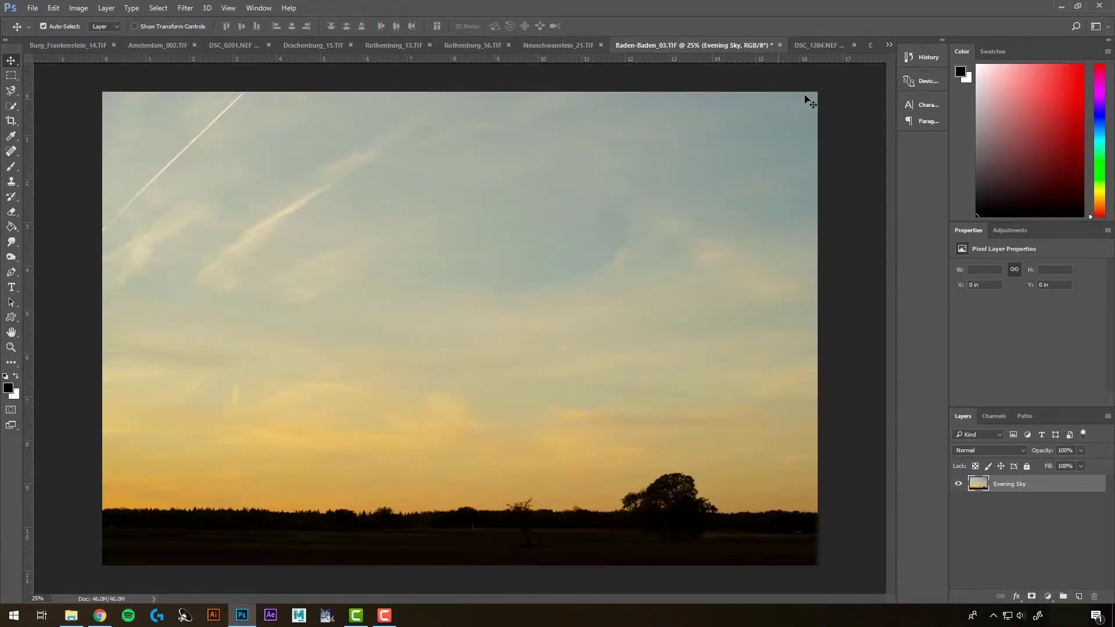
left_click(825, 47)
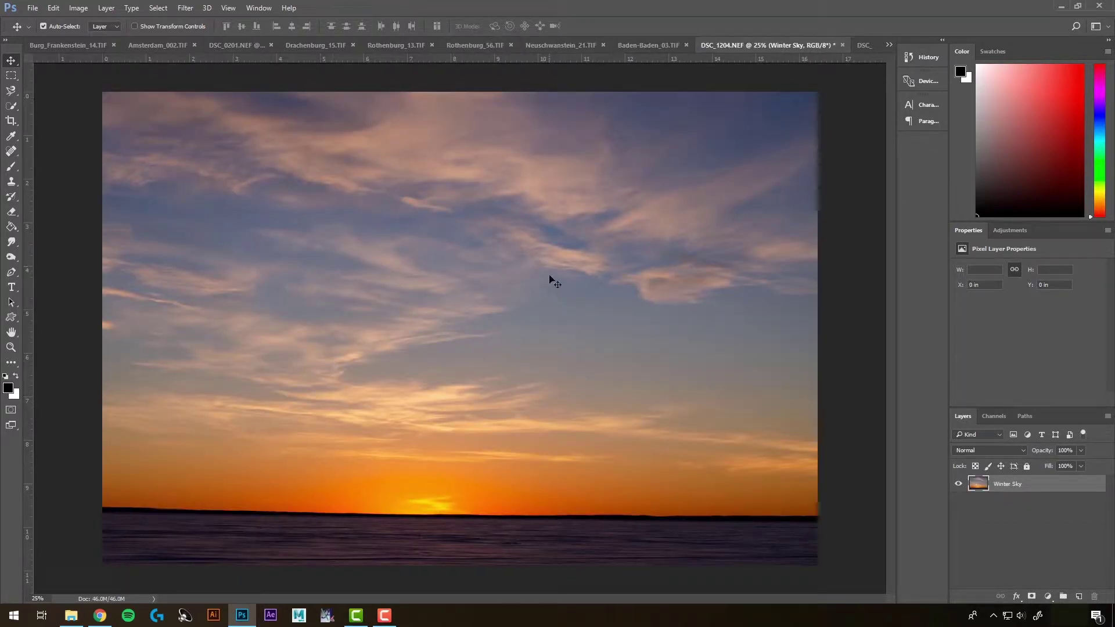
left_click_drag(548, 283, 514, 273)
left_click_drag(1012, 484, 1027, 538)
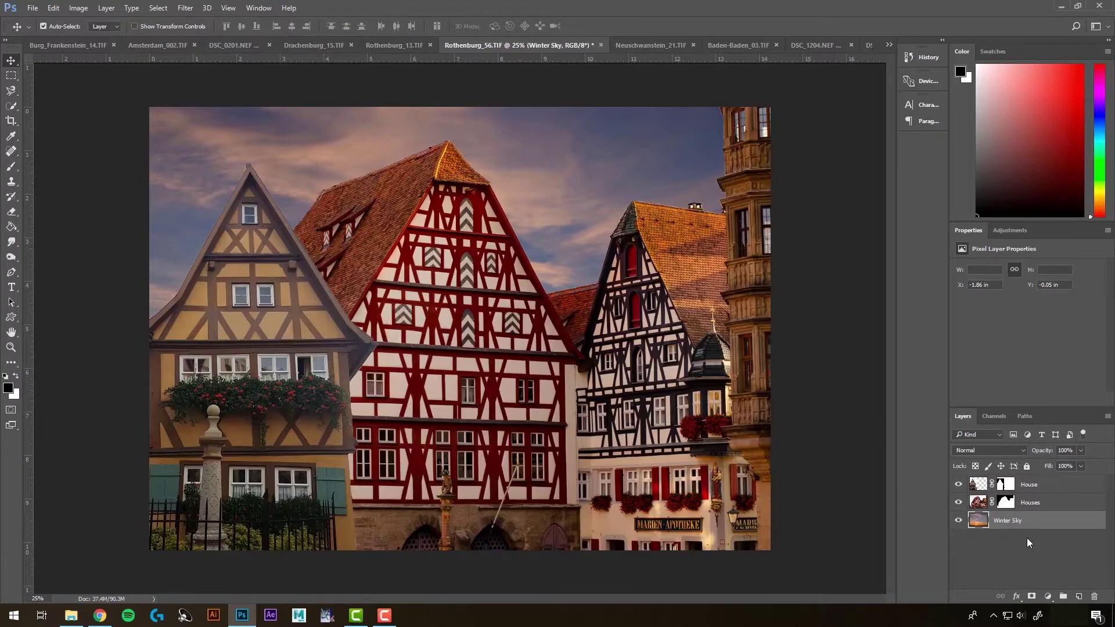
Step: Move the House layer below Houses and shift the yellow house left so it stands partly behind the red one
left_click(959, 486)
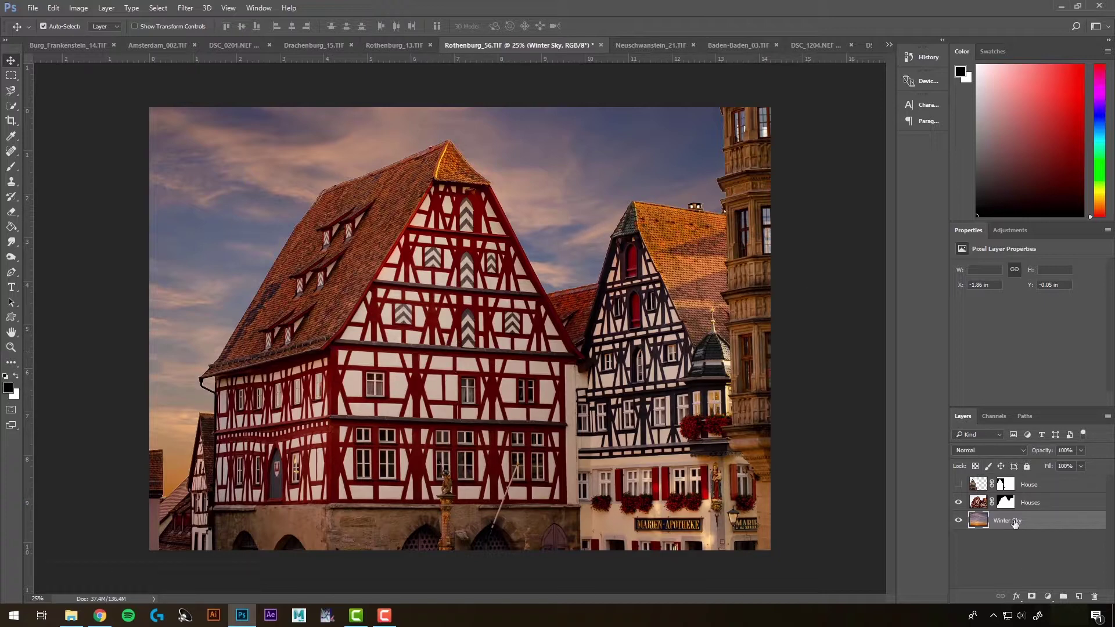
left_click(1030, 488)
left_click(959, 485)
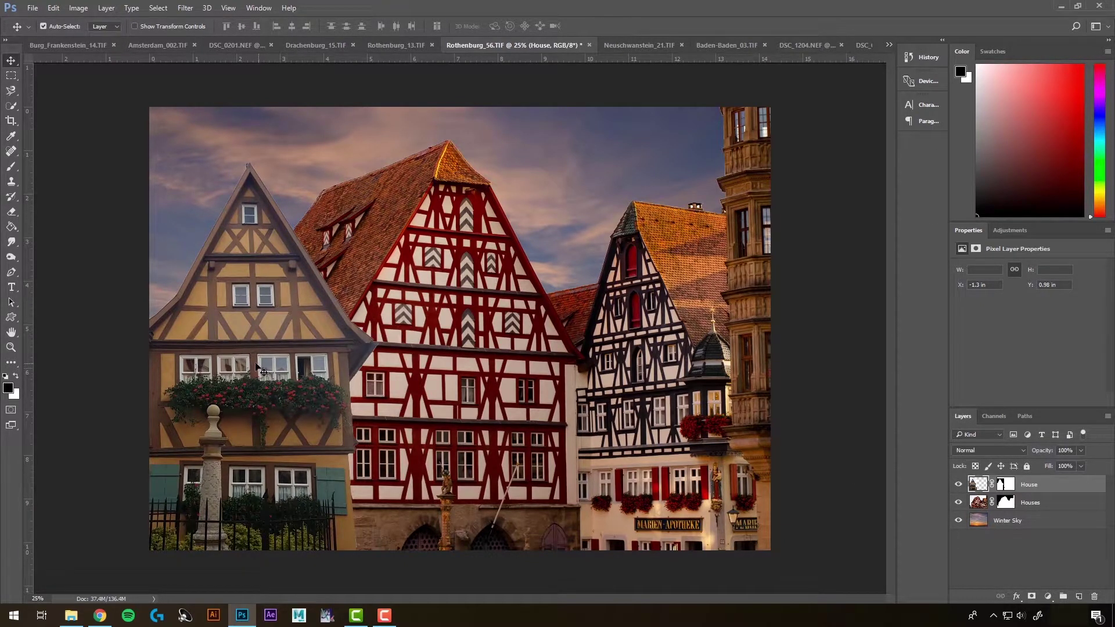
left_click_drag(1031, 486, 1032, 507)
mouse_move(218, 281)
left_mouse_down()
mouse_move(202, 281)
mouse_move(212, 299)
left_mouse_up()
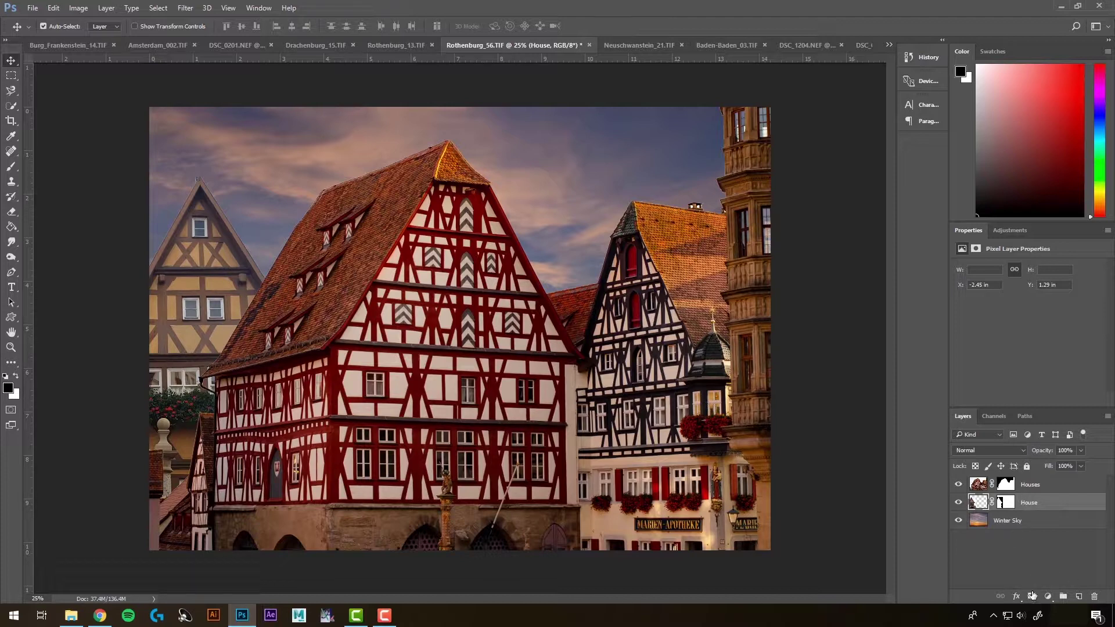
Step: Add a Levels adjustment clipped to the House layer, with input levels of 34 for black and 221 for white
left_click(1049, 598)
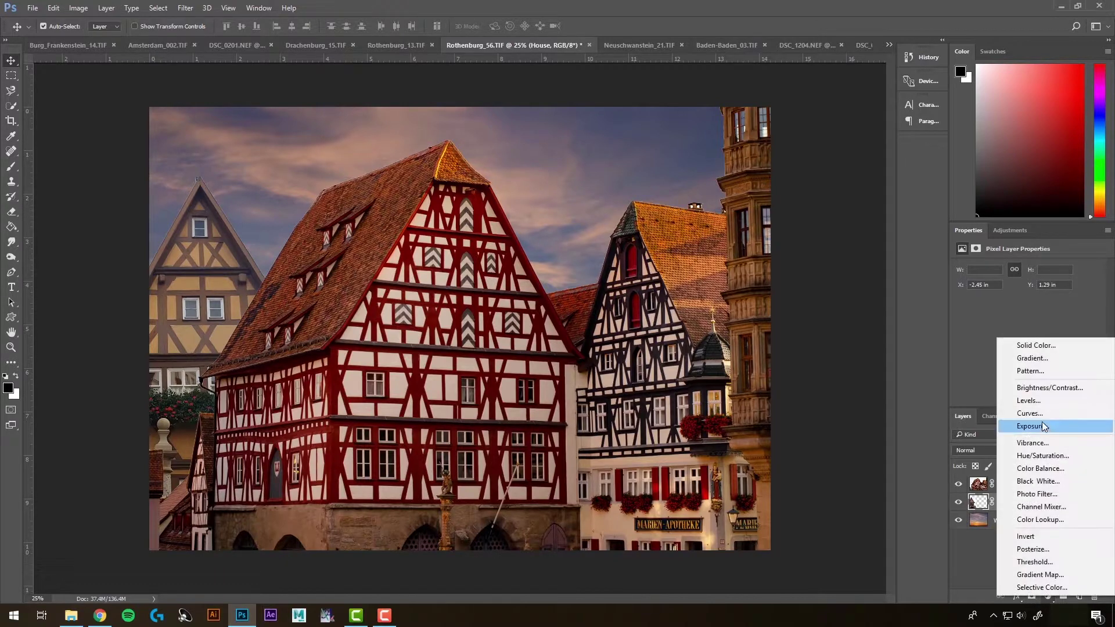
left_click(1038, 402)
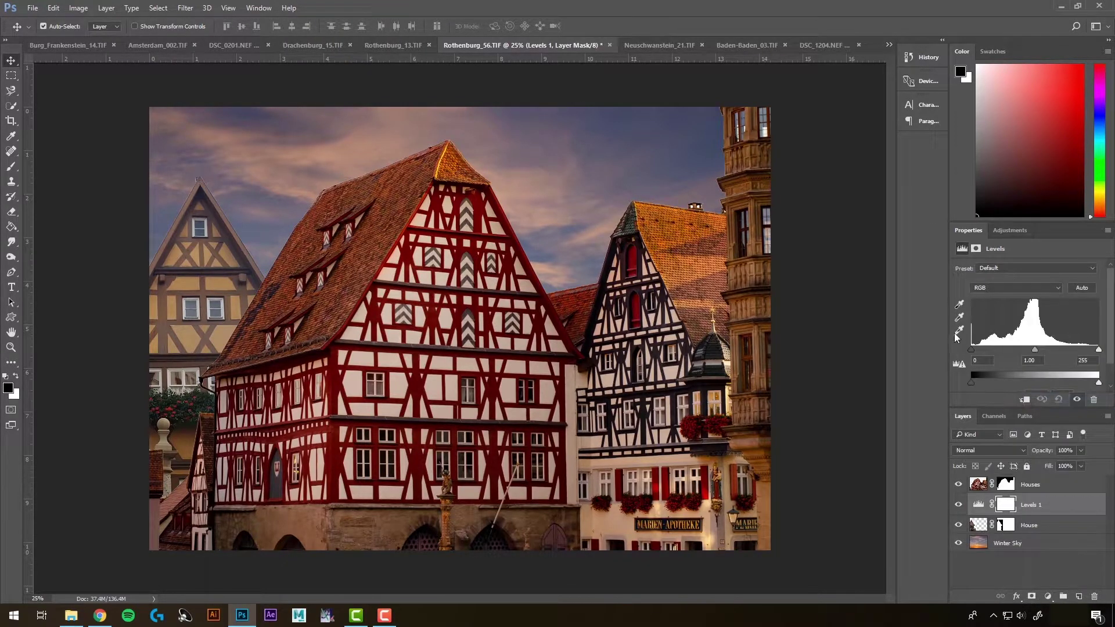
left_click_drag(972, 349, 999, 352)
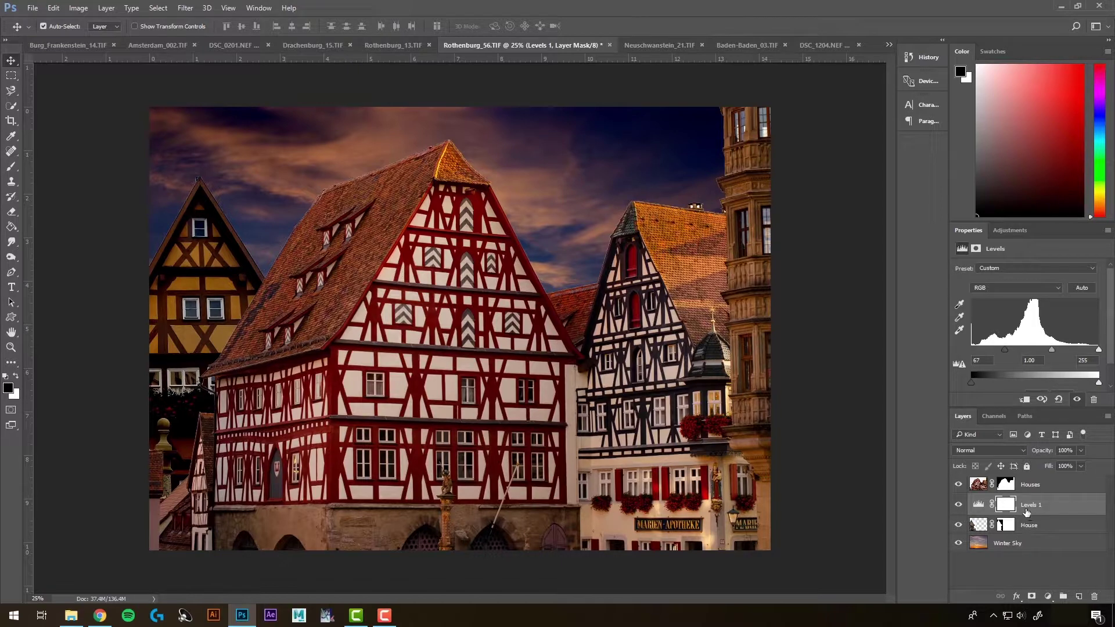
left_click_drag(998, 521, 994, 511)
left_click(995, 512, "alt")
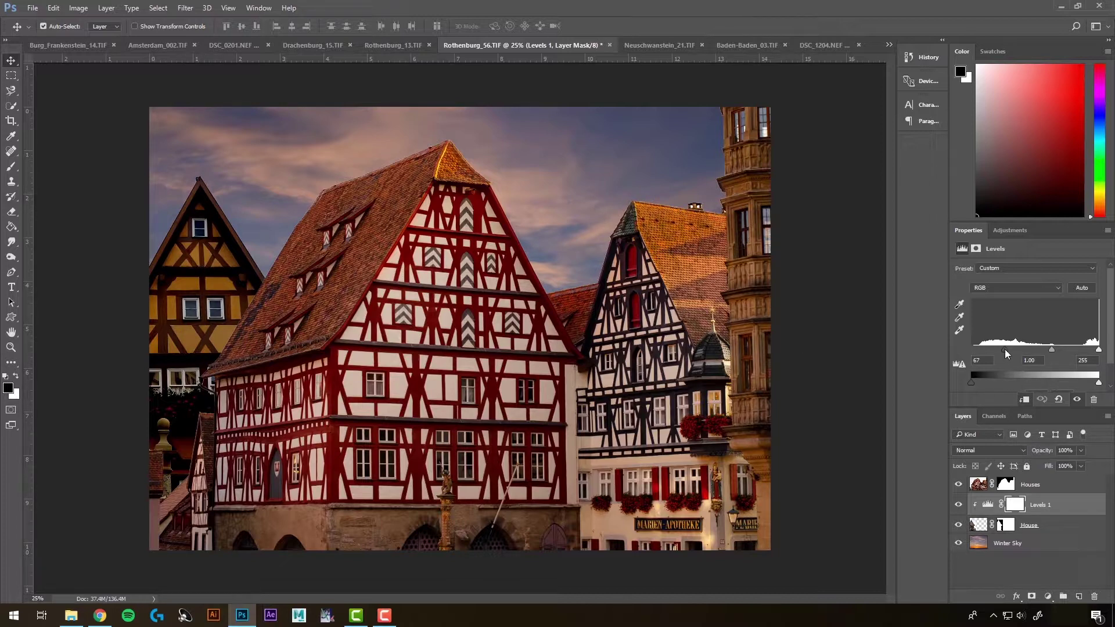
left_click_drag(1005, 350, 987, 351)
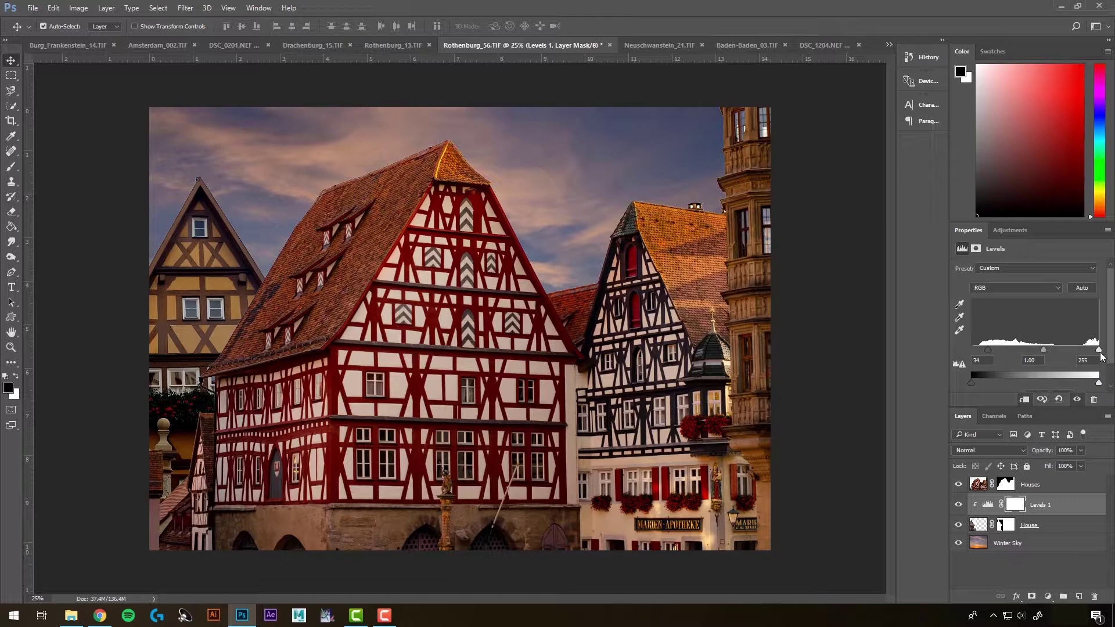
left_click_drag(1100, 352, 1082, 356)
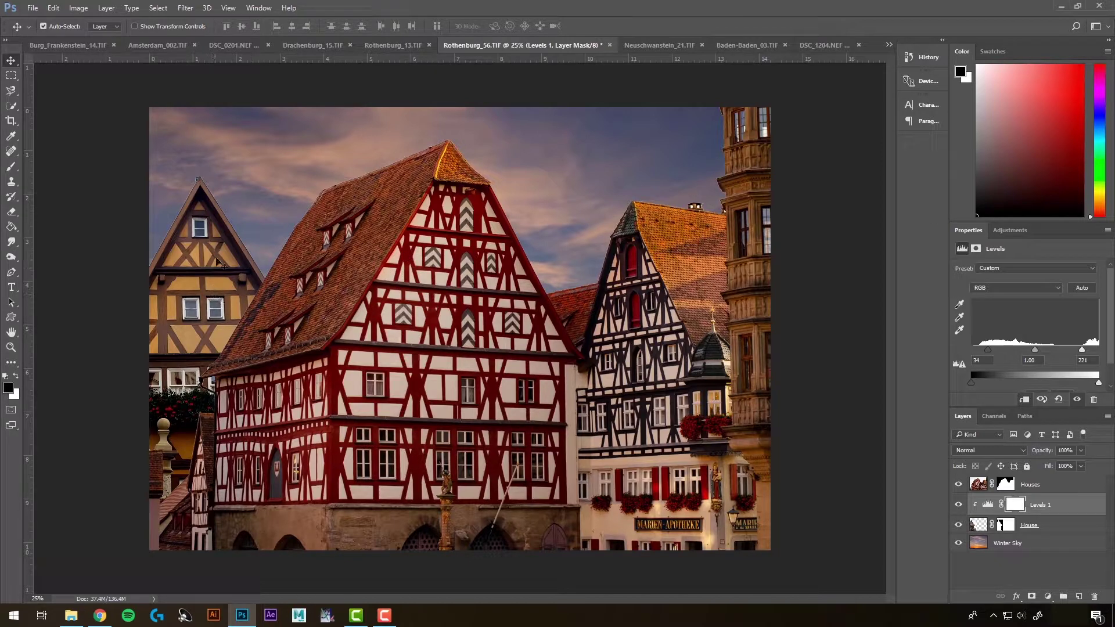
Step: Add a Photo Filter adjustment clipped to the House layer, using Warming Filter (85) at 74% density
left_click(1046, 525)
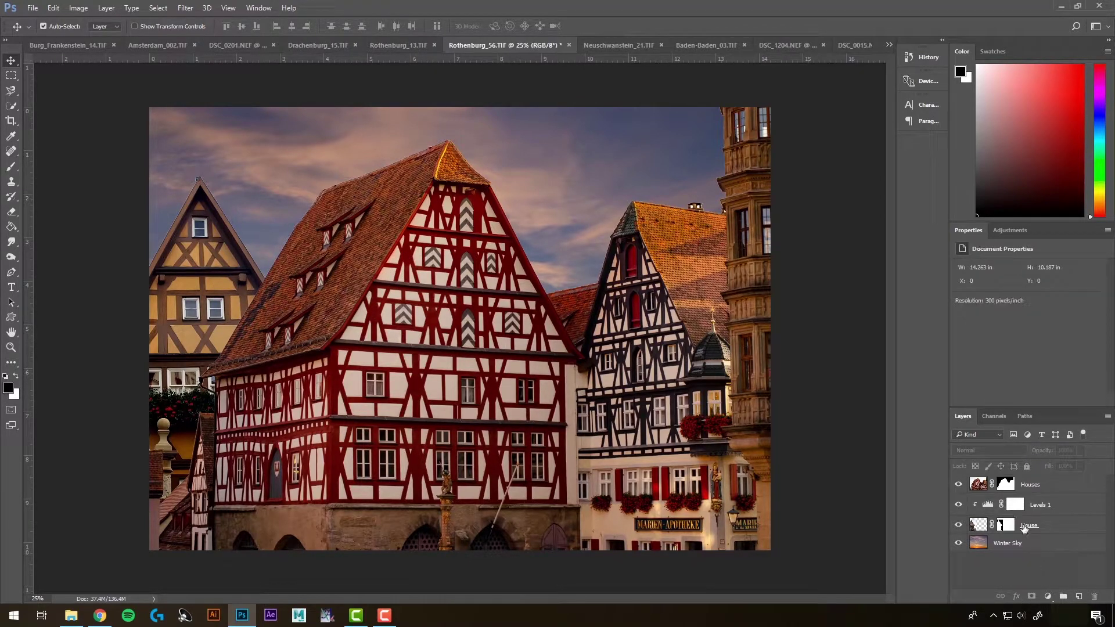
left_click(1048, 596)
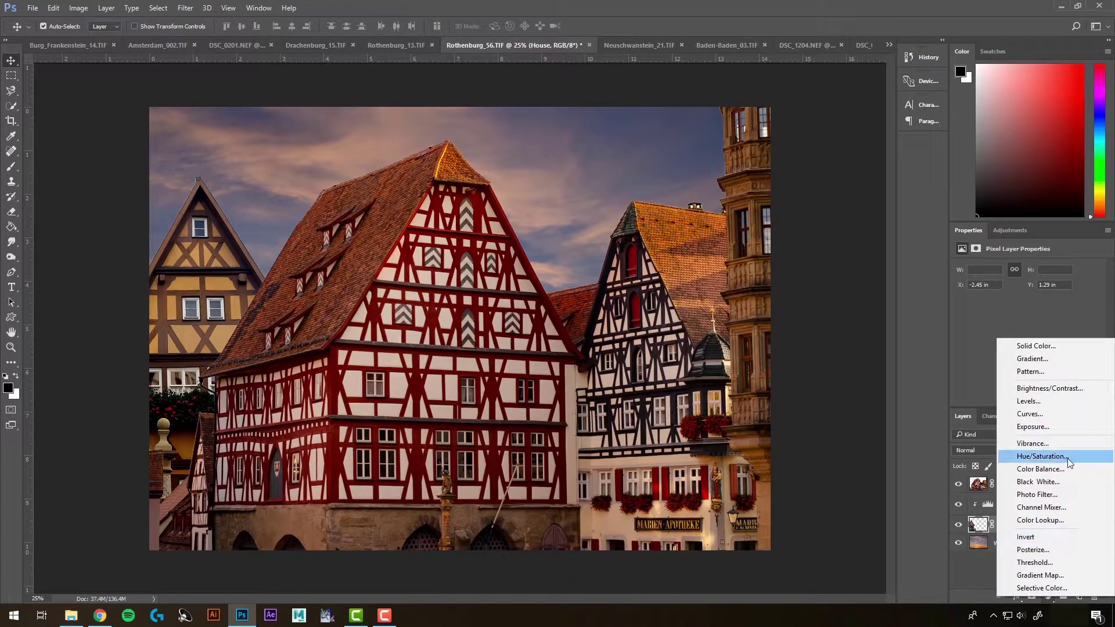
left_click(1044, 495)
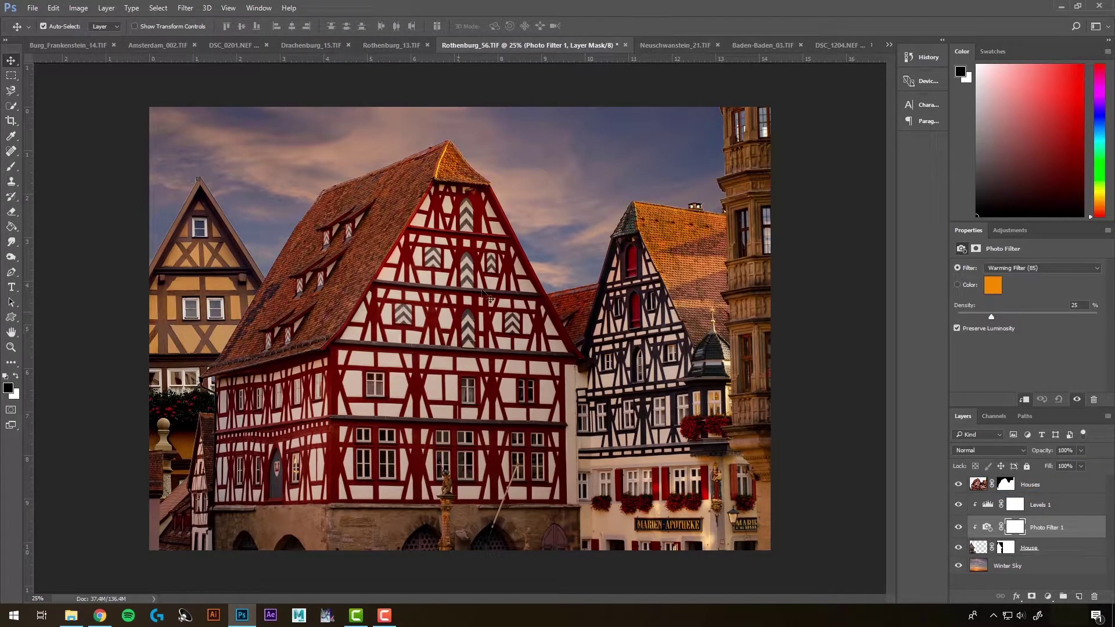
left_click(1021, 269)
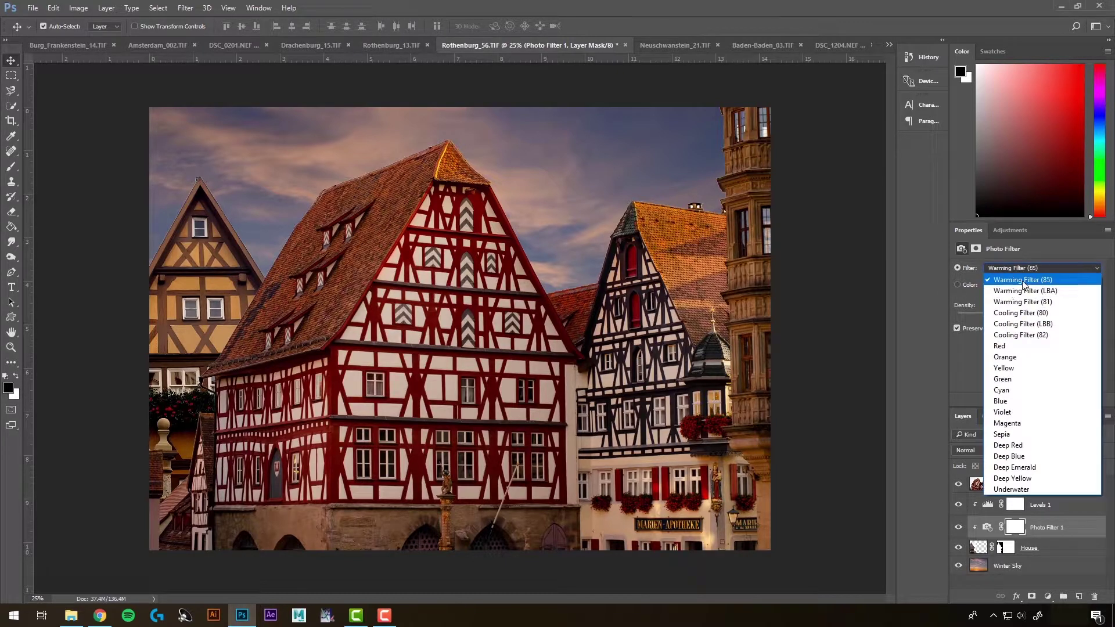
left_click(1024, 281)
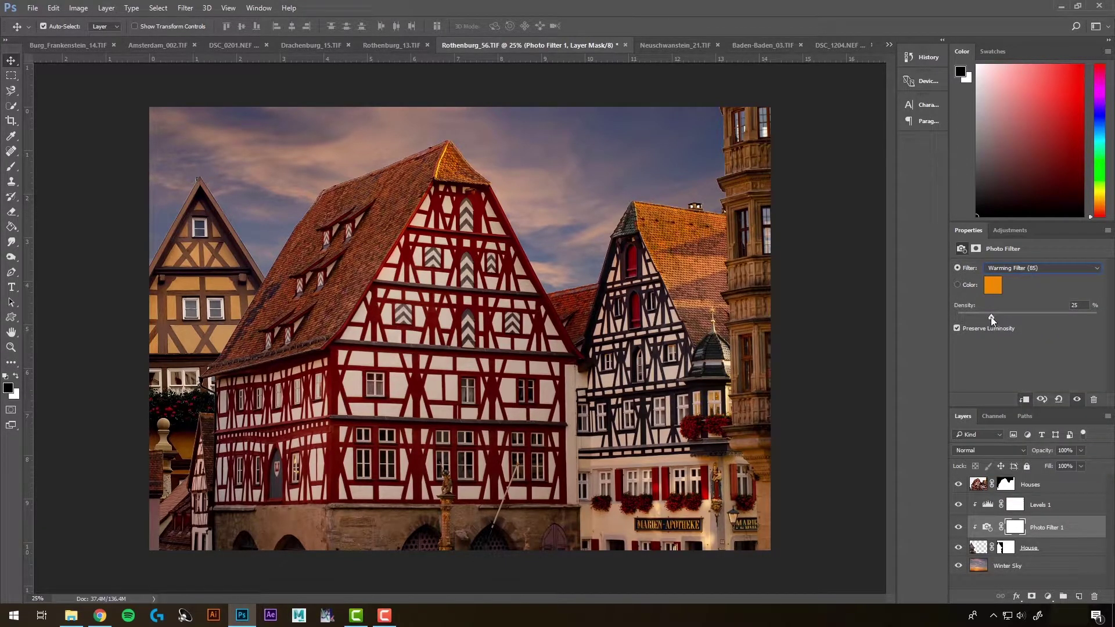
left_click_drag(992, 319, 1093, 320)
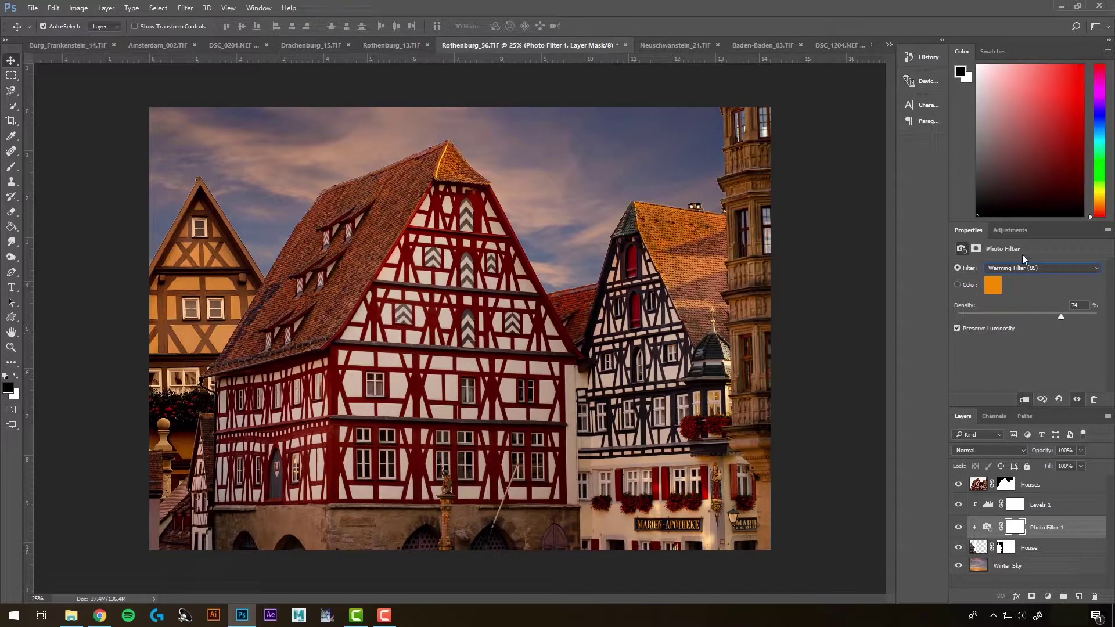
Step: Add a Hue/Saturation adjustment directly above the House layer with hue 0, saturation -31 and lightness -11
left_click(1049, 598)
left_click(996, 529)
left_click(1039, 553)
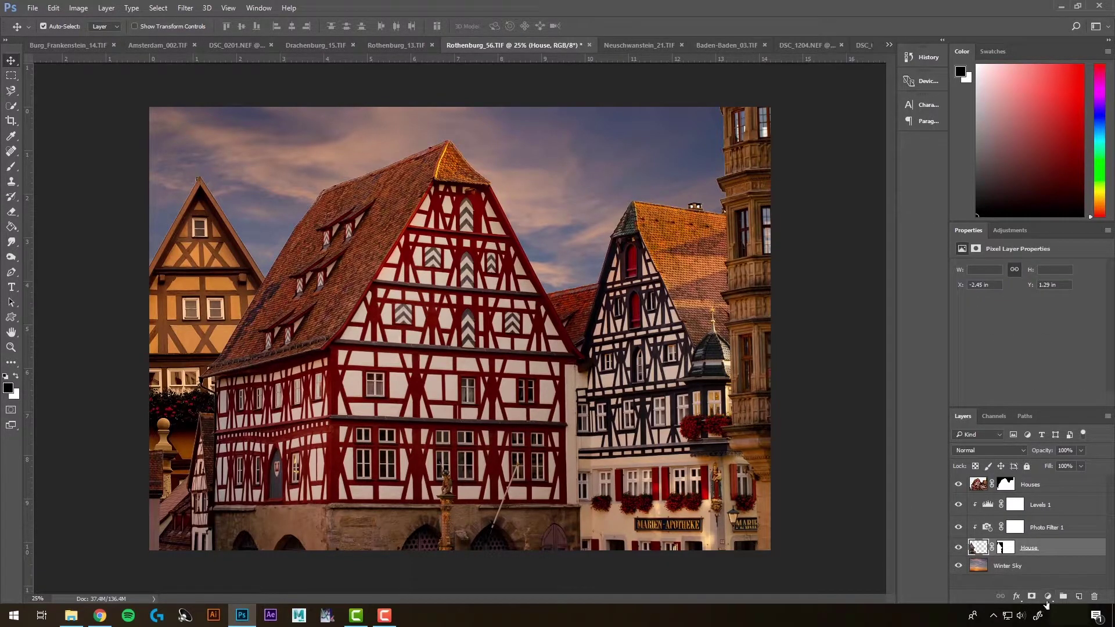
left_click(1046, 601)
left_click(1058, 454)
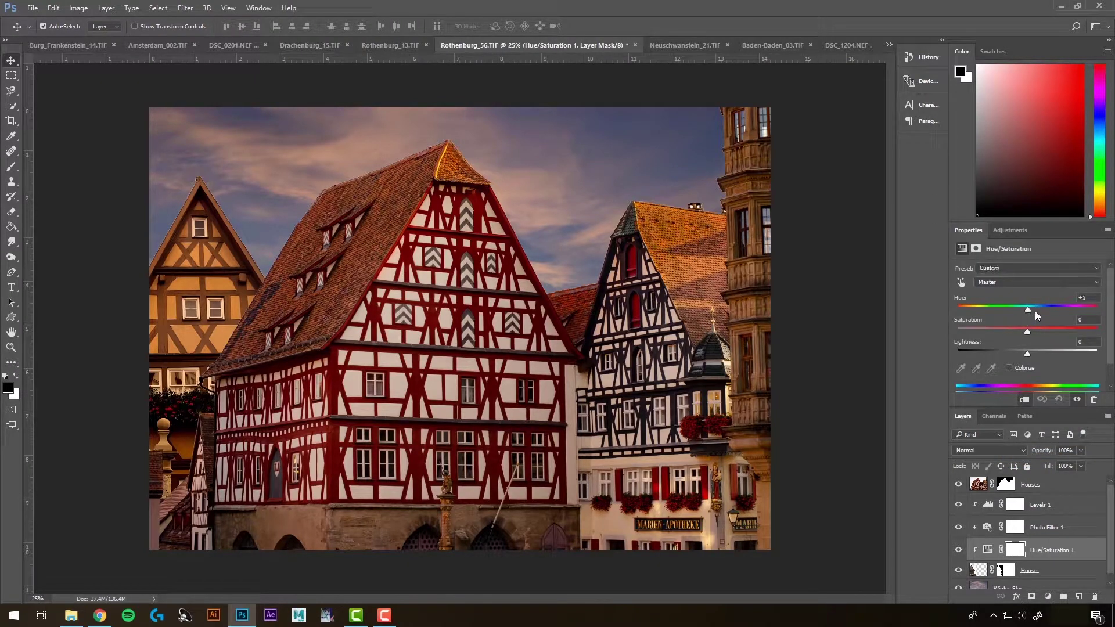
mouse_move(1035, 312)
left_mouse_down()
mouse_move(1051, 312)
mouse_move(1009, 318)
mouse_move(1031, 314)
left_mouse_up()
type("0")
mouse_move(1027, 331)
left_mouse_down()
mouse_move(1004, 330)
mouse_move(1027, 333)
left_mouse_up()
left_click_drag(1024, 355, 1021, 357)
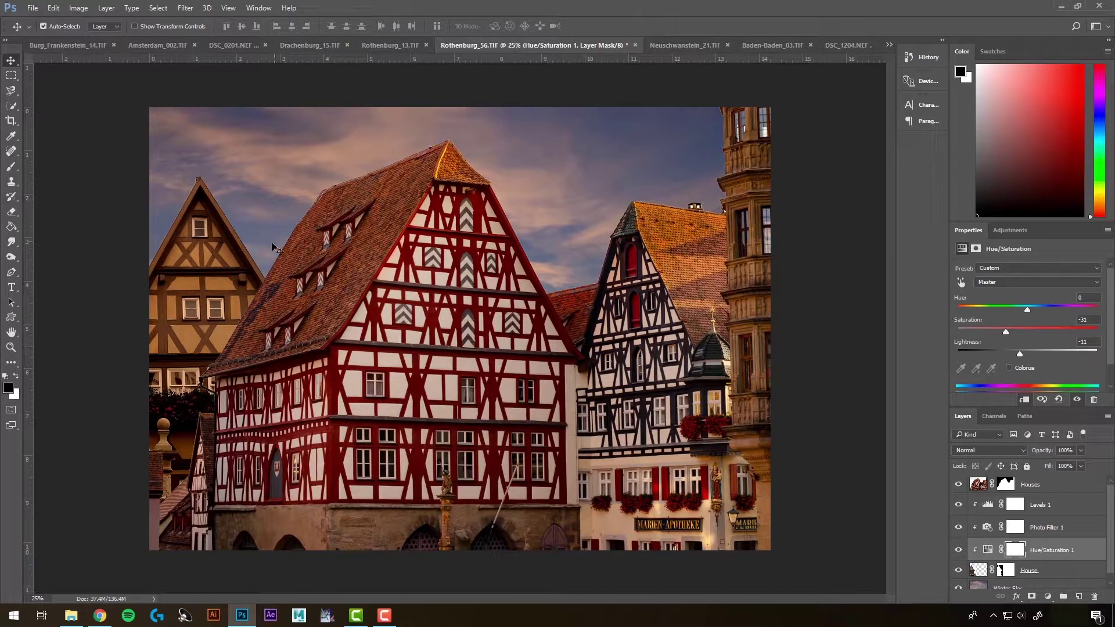
scroll(1049, 553, "down", 1)
scroll(1049, 553, "up", 1)
Step: Copy the Evening Sky layer from Baden-Baden_03.TIF into Neuschwanstein_21.TIF beneath the Castle layer and shift it up so its yellow glow meets the horizon
left_click(671, 44)
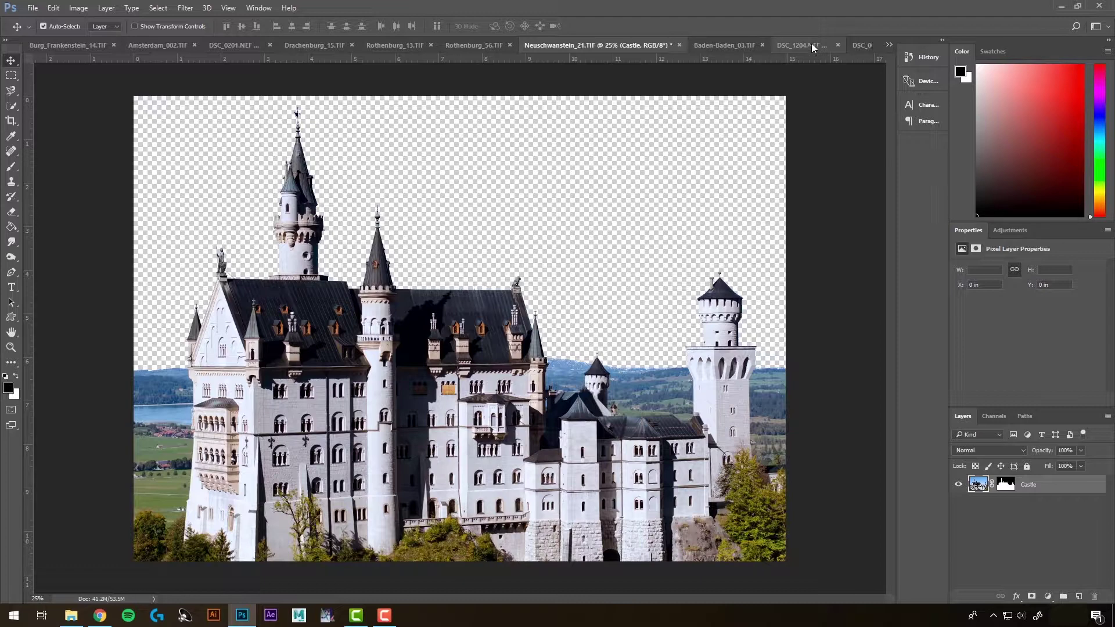
left_click(728, 47)
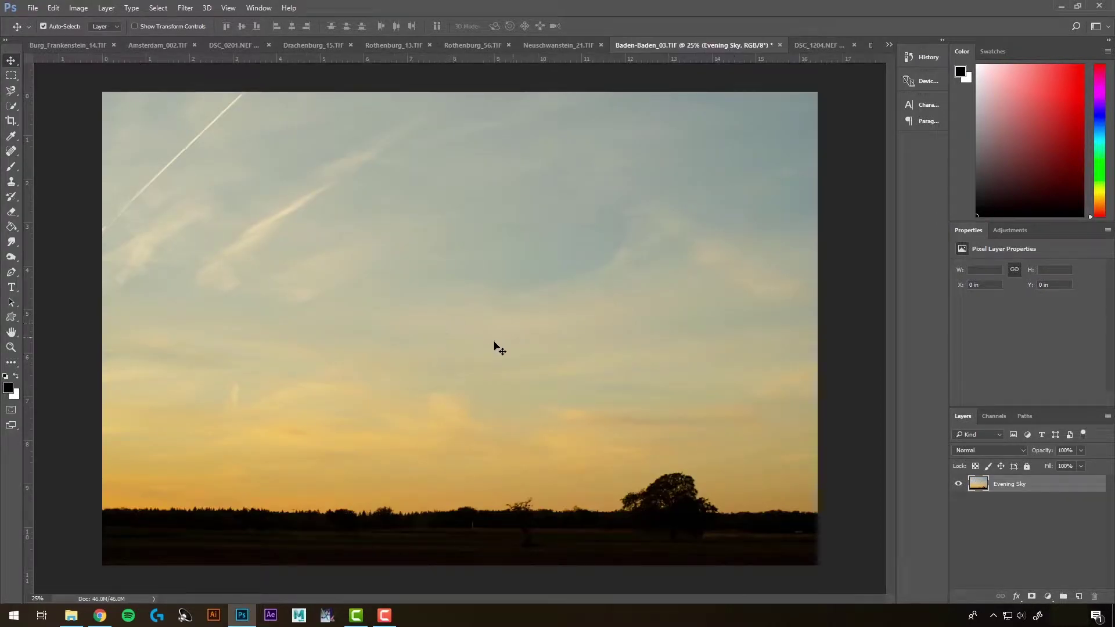
left_click(560, 46)
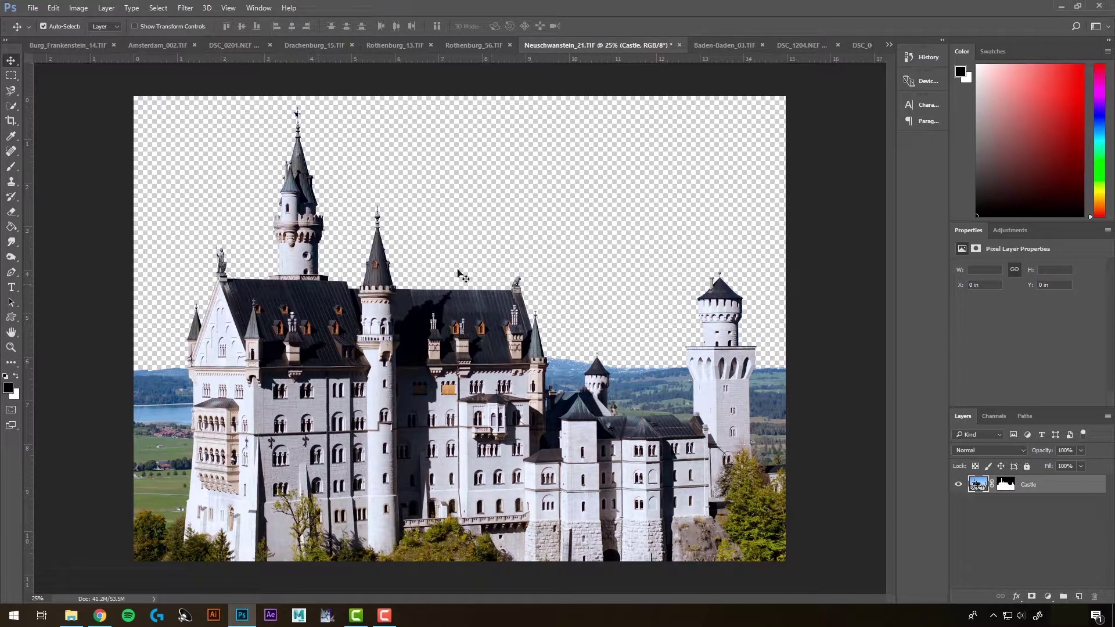
left_click(723, 46)
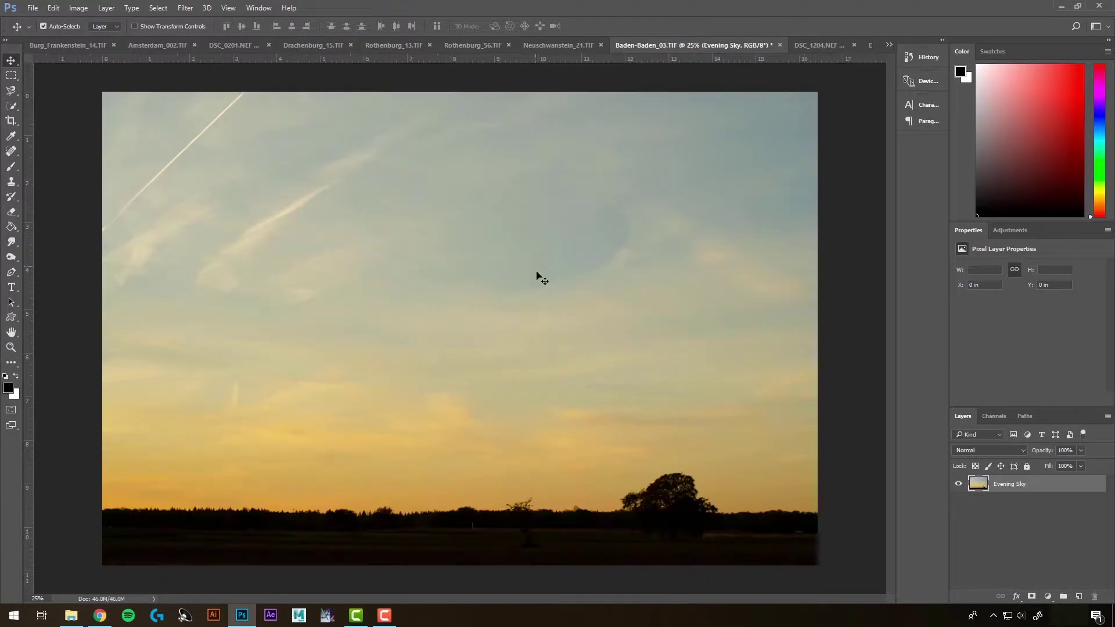
left_click_drag(525, 351, 572, 369)
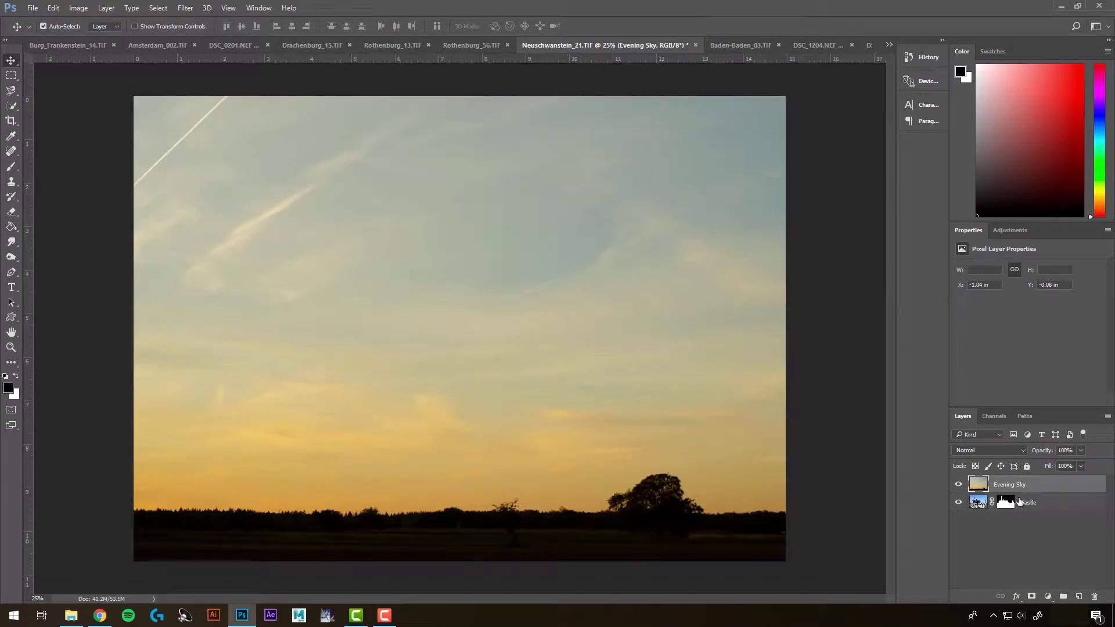
left_click_drag(1020, 502, 1023, 480)
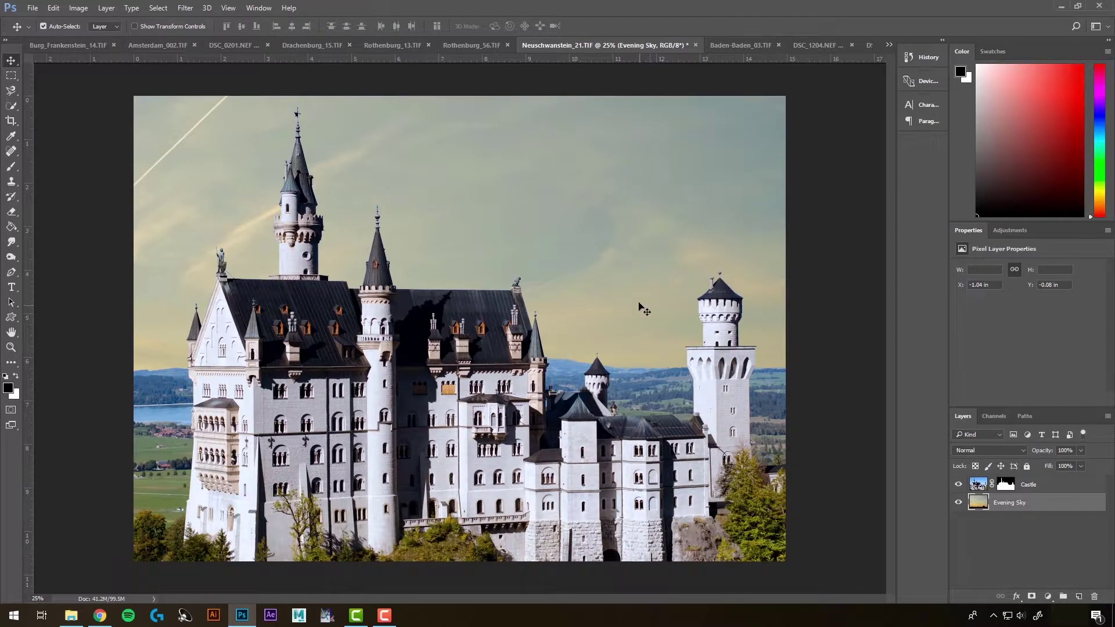
left_click_drag(641, 306, 637, 208)
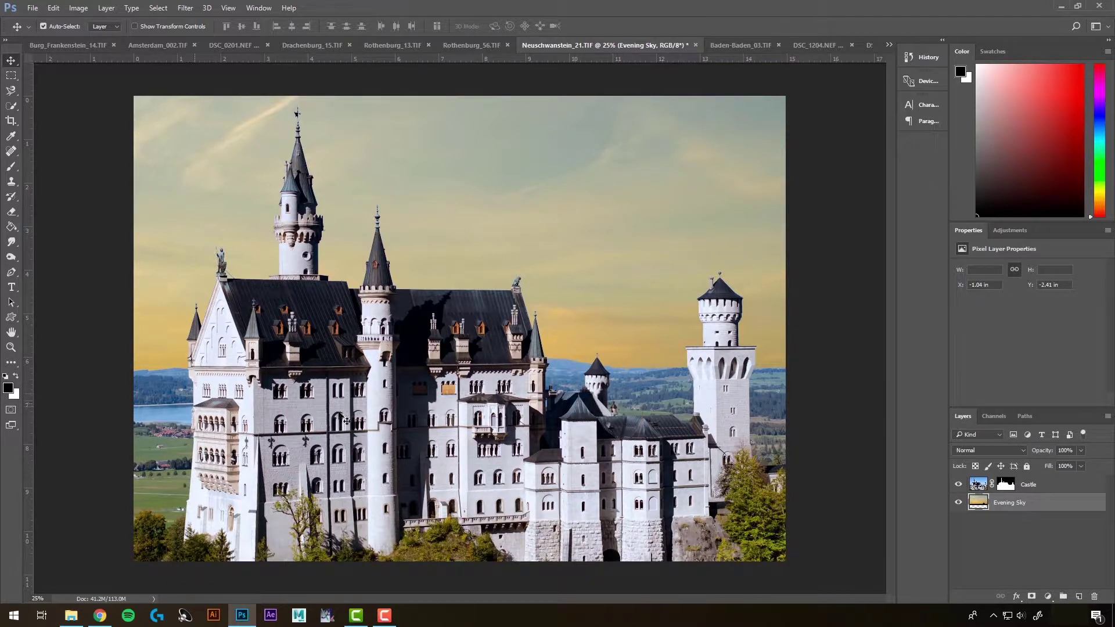
Step: Add a Photo Filter adjustment clipped to the Castle layer, using Warming Filter (85) at 87% density
left_click(476, 425)
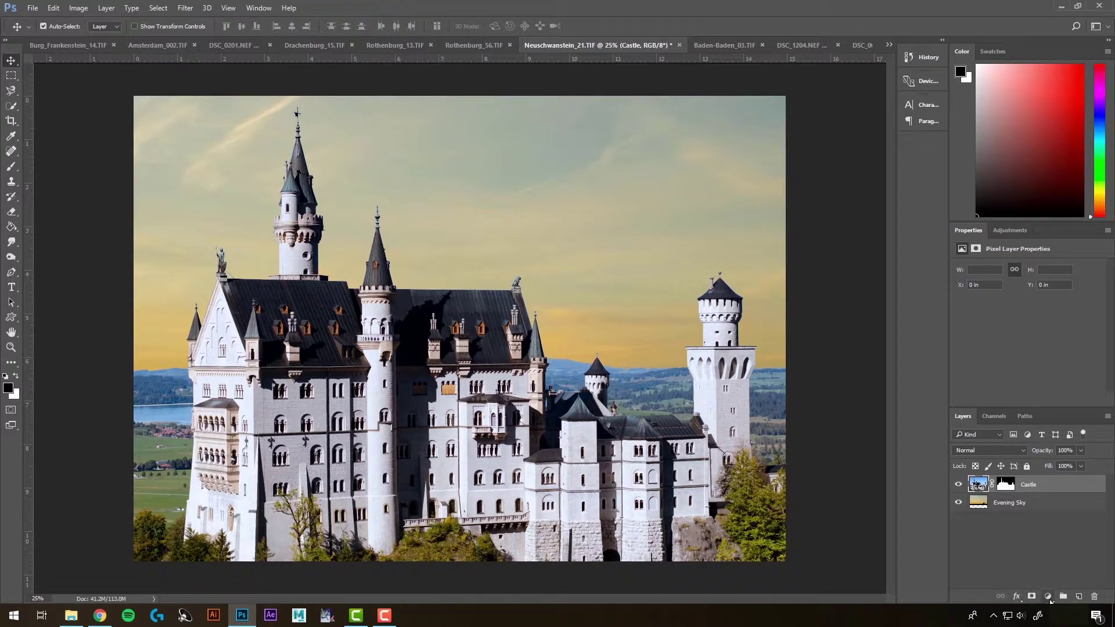
left_click(1049, 598)
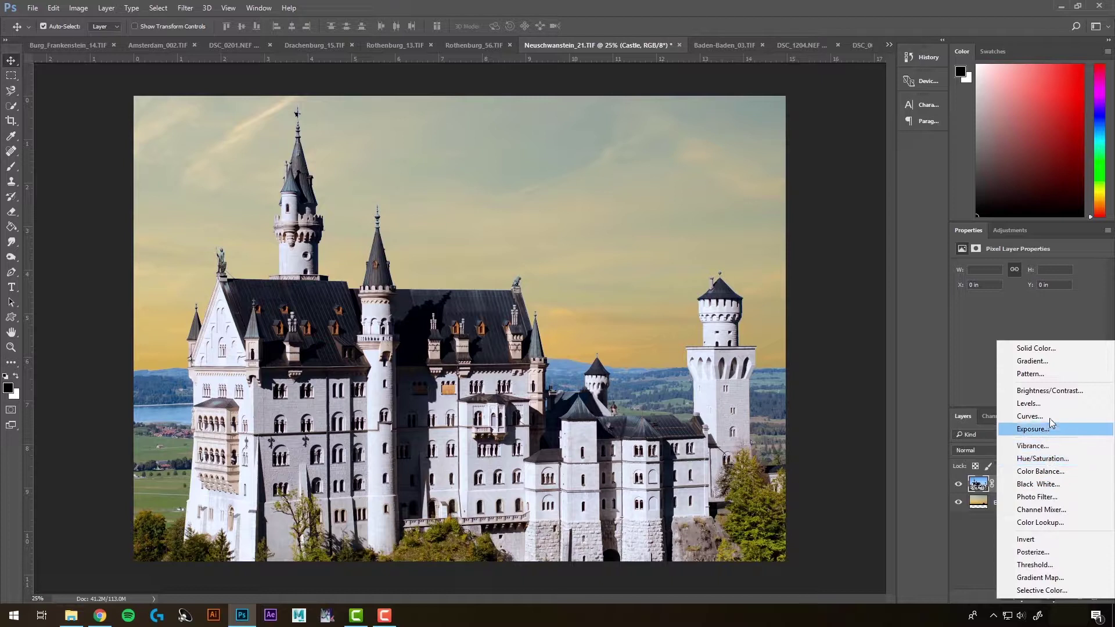
left_click(1058, 501)
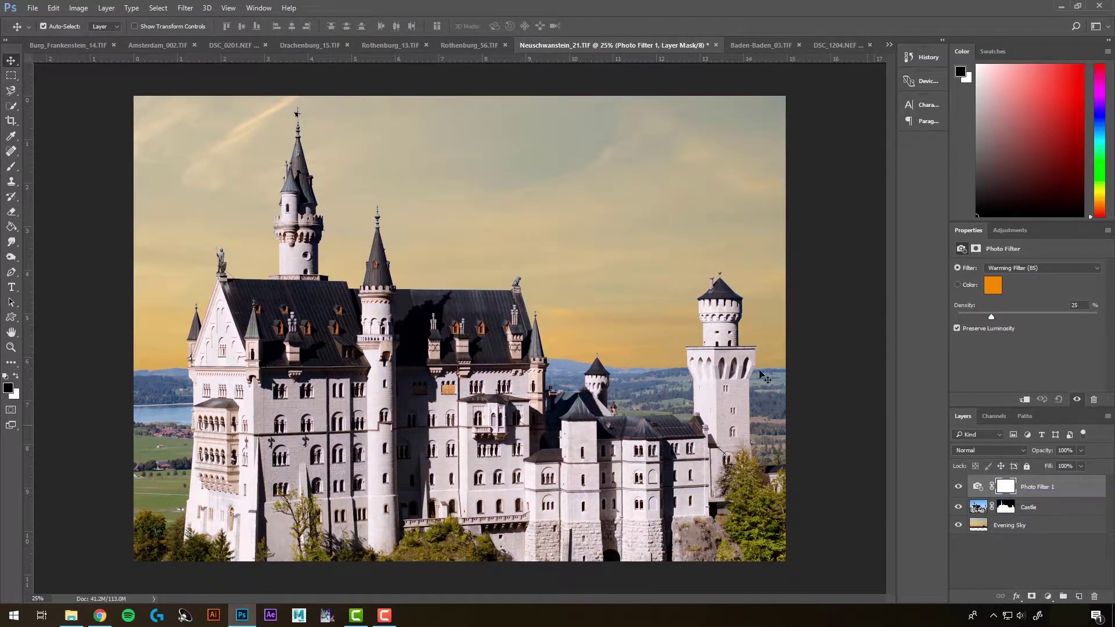
left_click(1021, 497, "alt")
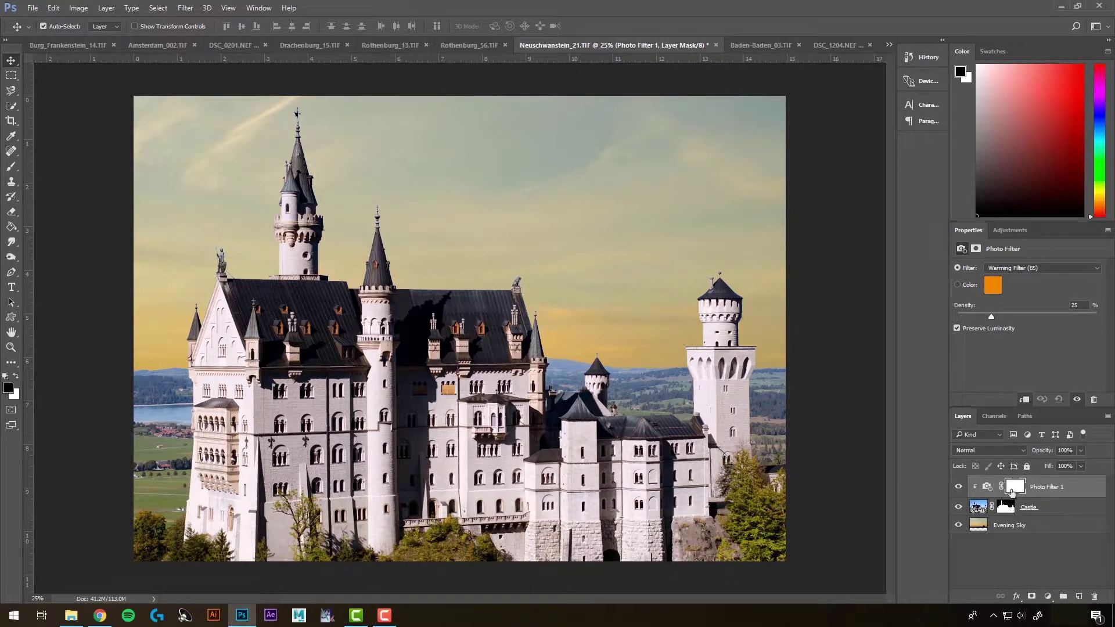
left_click_drag(991, 318, 1081, 323)
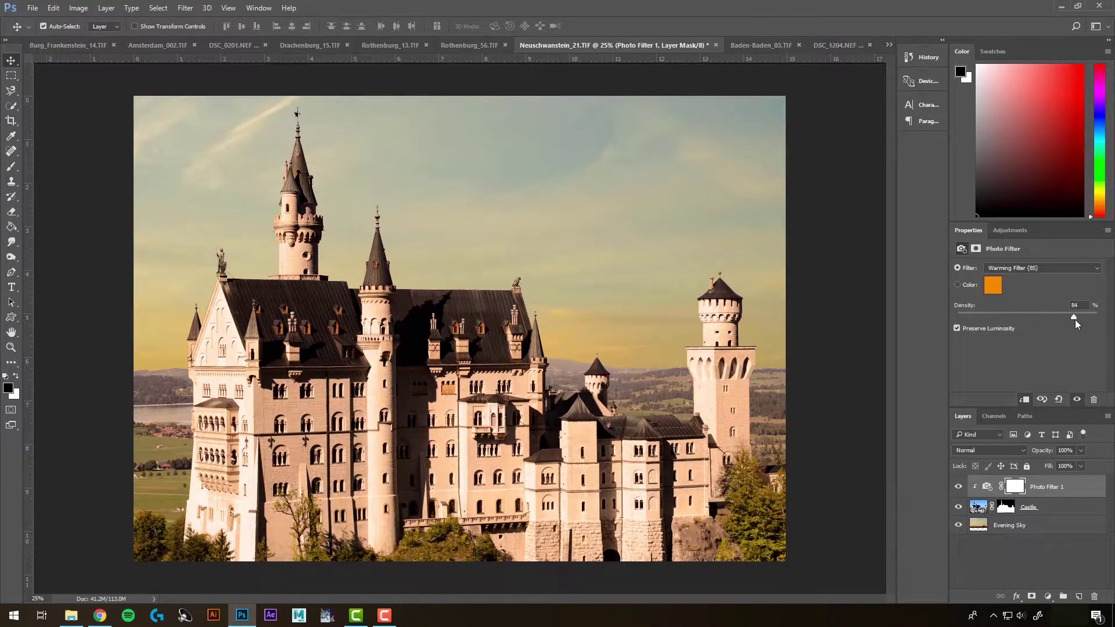
left_click_drag(1075, 320, 1079, 319)
left_click(880, 563)
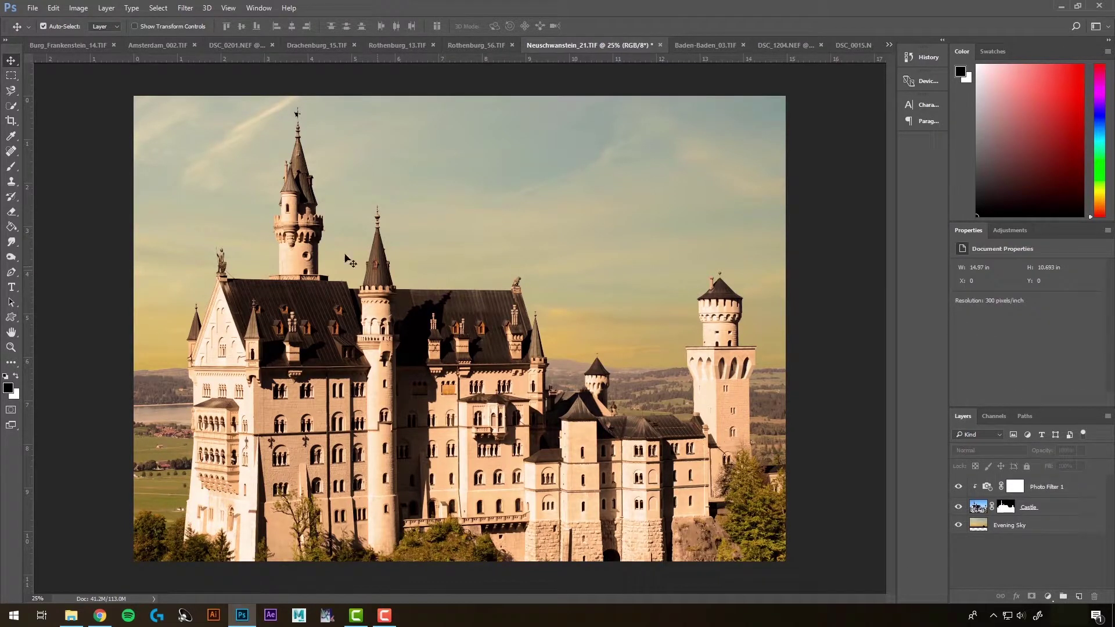
Step: Add an unclipped Levels adjustment above all layers, with input levels of 14 for black and 231 for white
left_click(1048, 597)
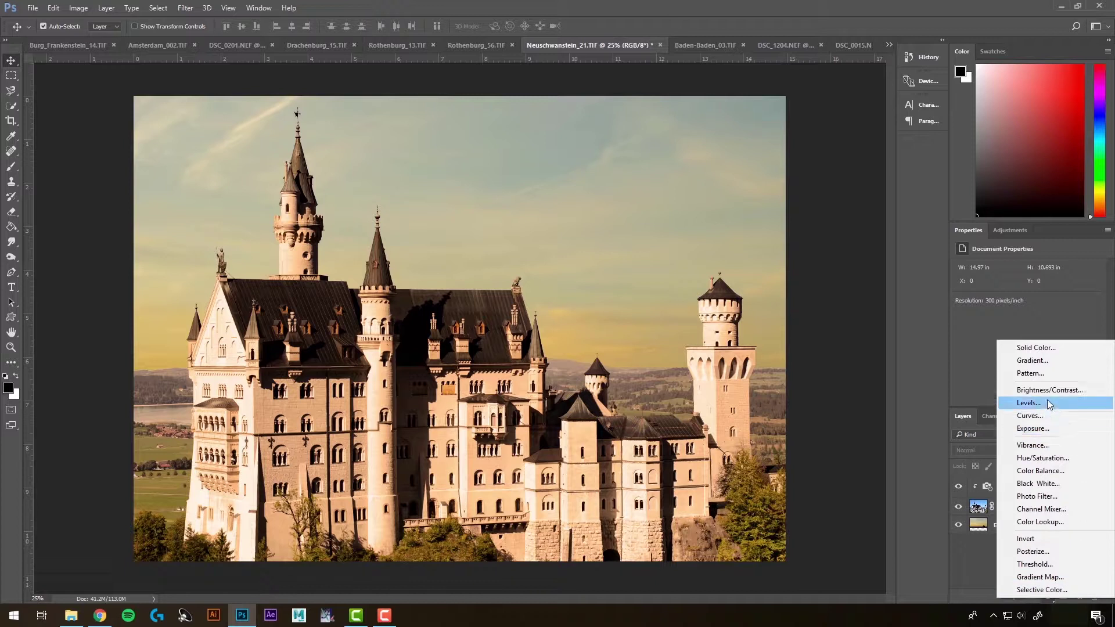
left_click(1045, 406)
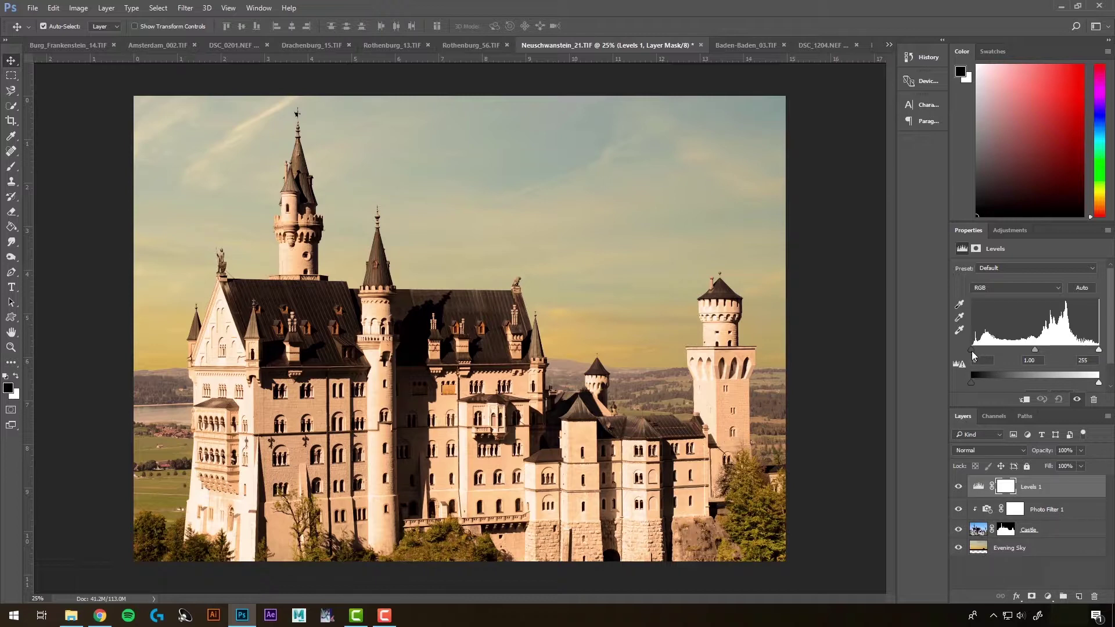
mouse_move(974, 350)
left_mouse_down()
mouse_move(1051, 351)
mouse_move(979, 352)
left_mouse_up()
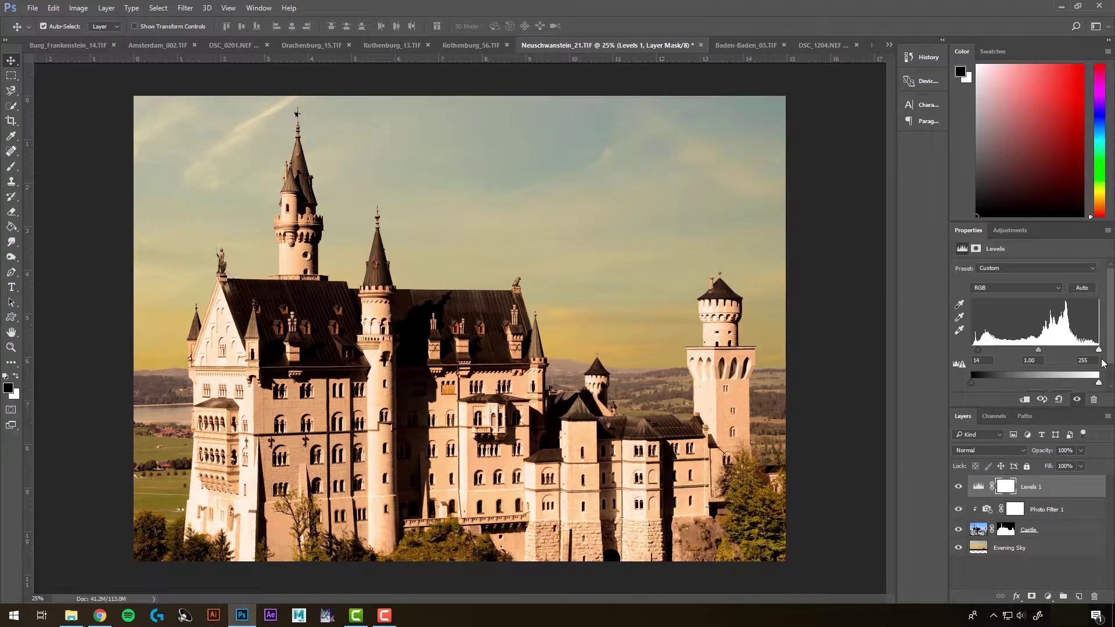
left_click_drag(1099, 350, 1085, 356)
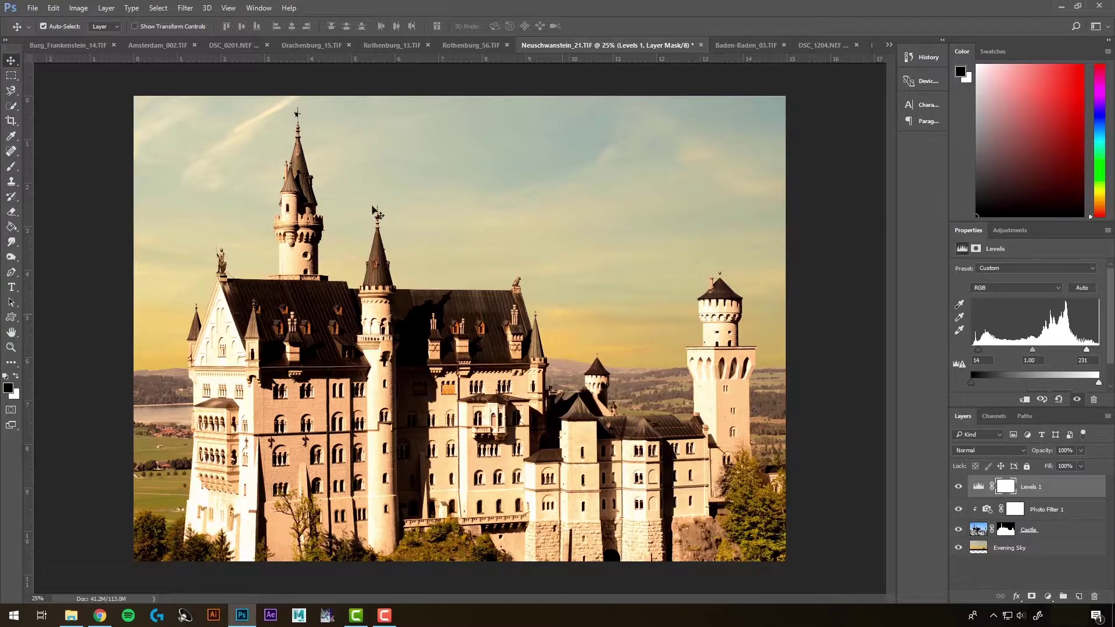
Step: Compare the direct image adjustments with the editable Photo Filter 1 and Levels 1 settings and the available adjustment layer types
left_click(78, 8)
mouse_move(92, 39)
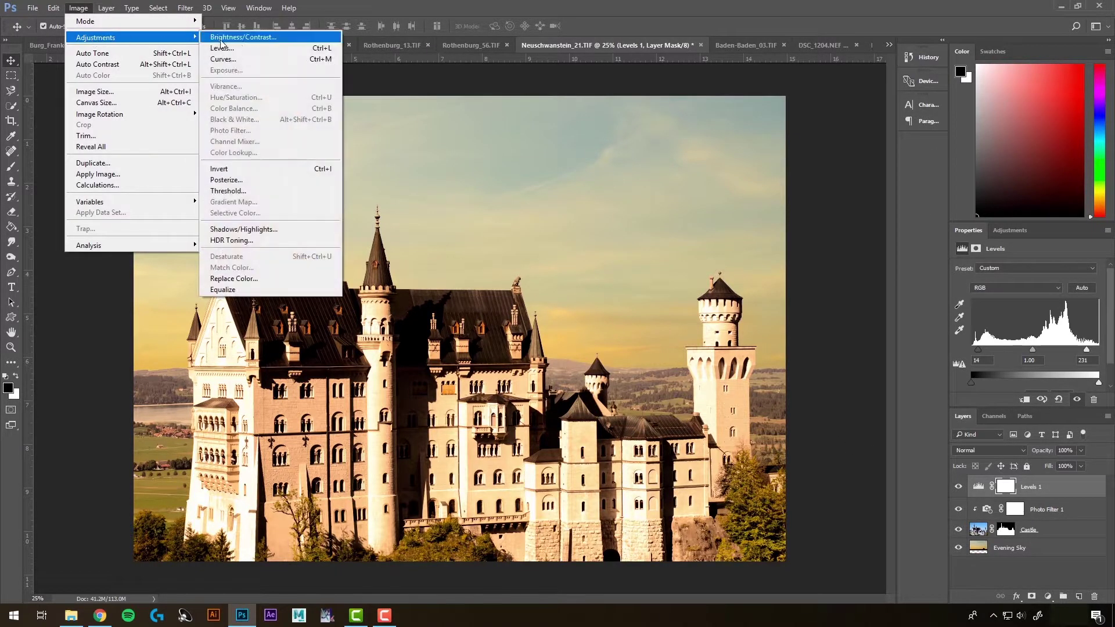
left_click(77, 8)
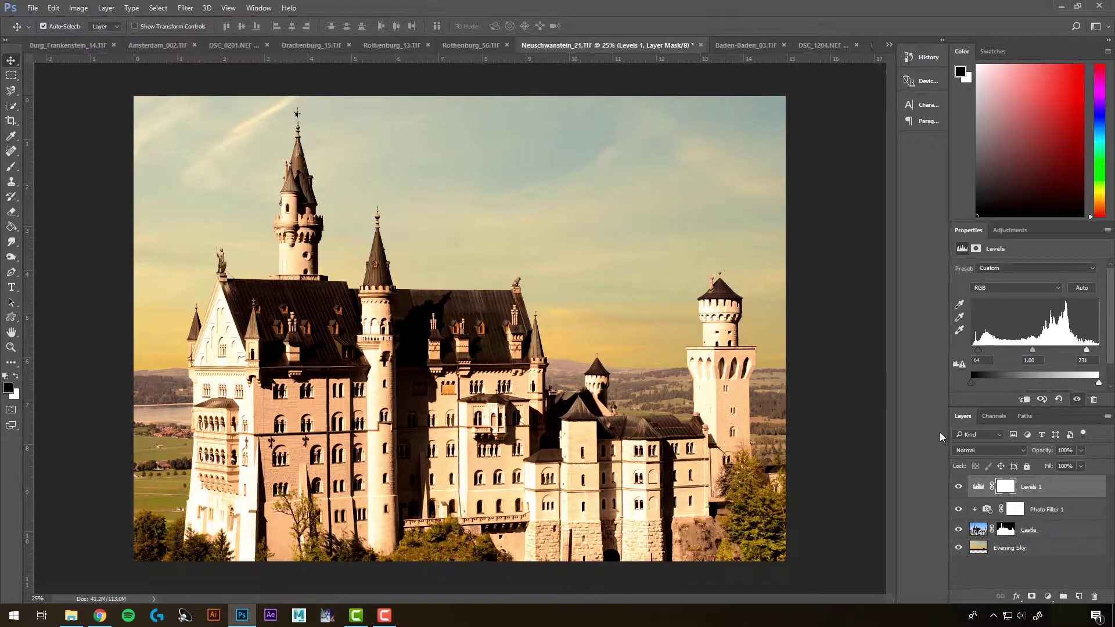
left_click(1040, 510)
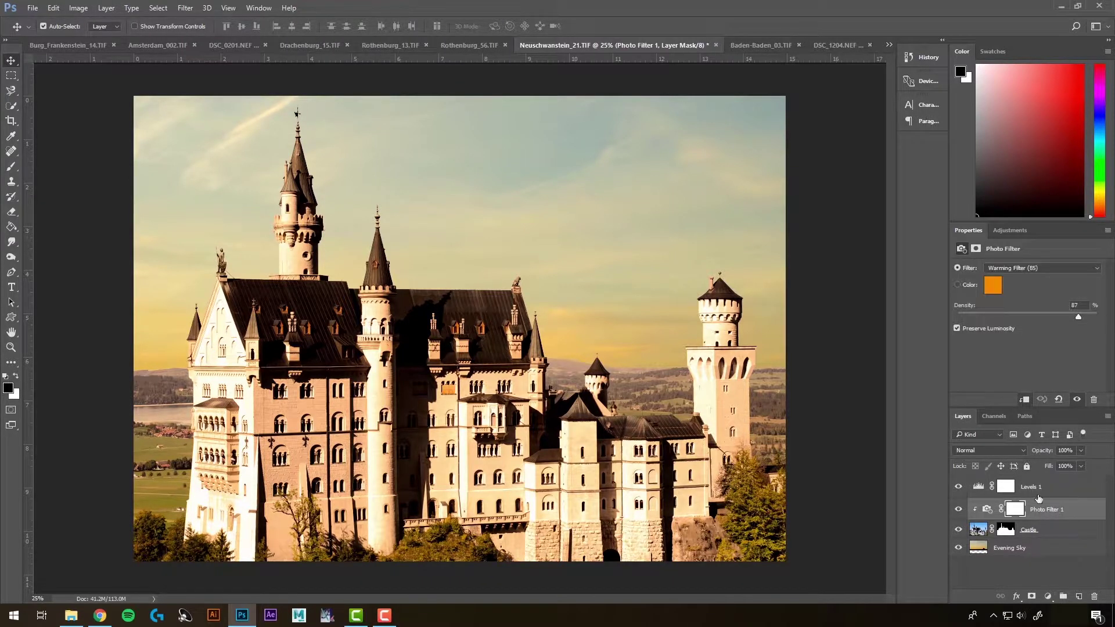
left_click(1039, 491)
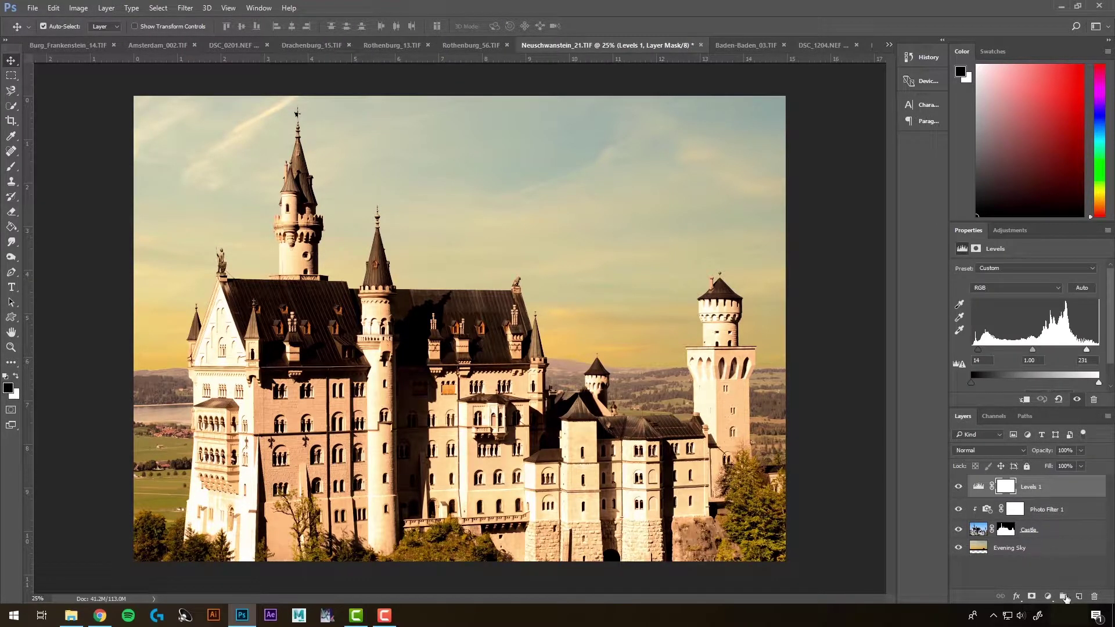
left_click(1031, 574)
left_click(1040, 486)
left_click(1048, 597)
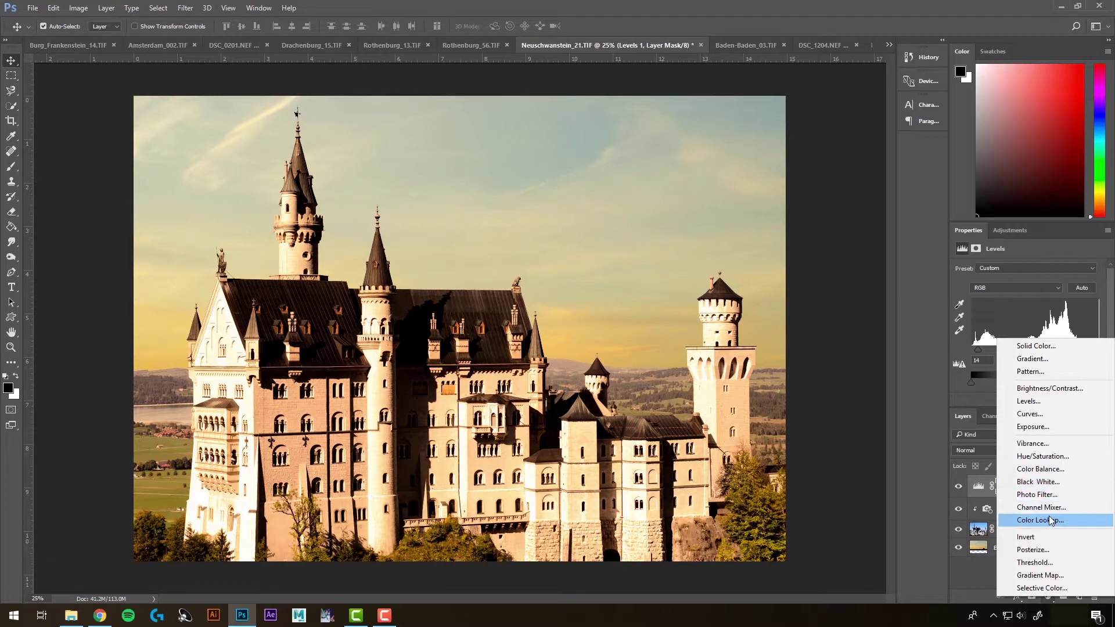
left_click(853, 431)
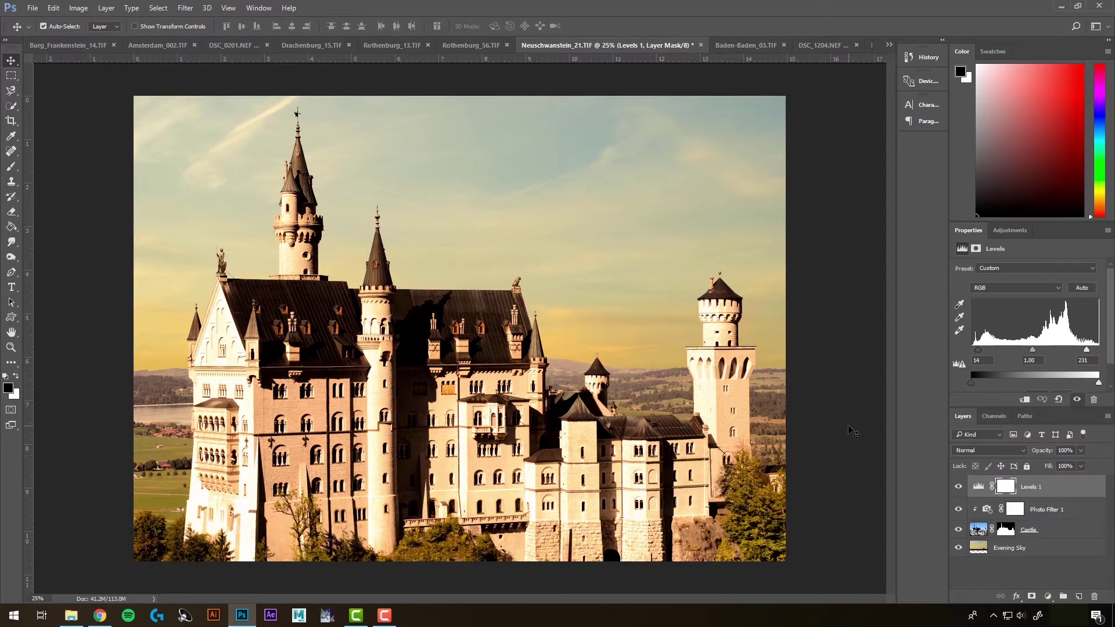